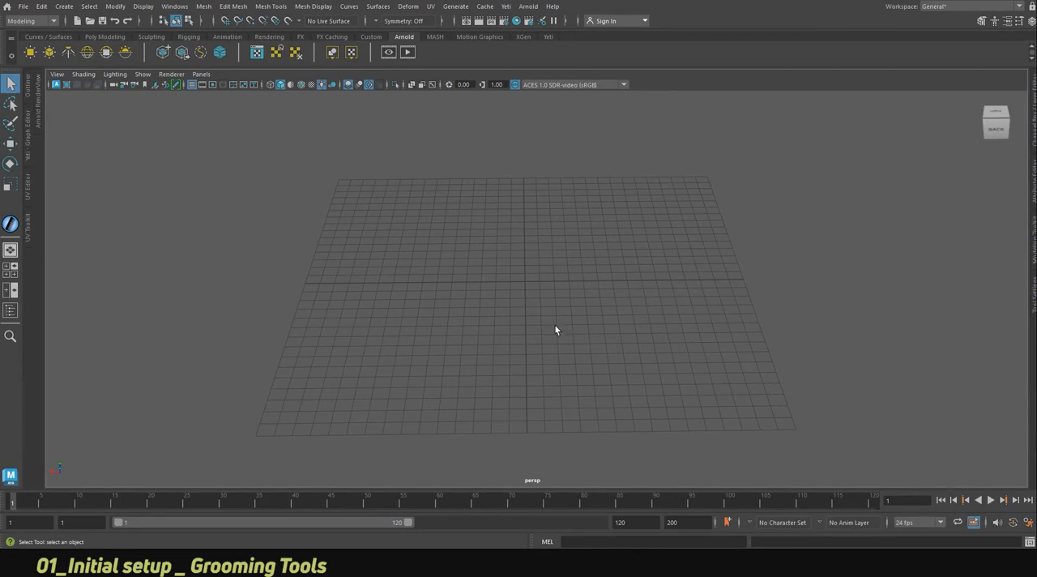
# Create a polygon plane at the origin and set its width and height to 40.
pyautogui.keyDown('alt'); pyautogui.moveTo(556, 324); pyautogui.dragTo(566, 289); pyautogui.keyUp('alt')
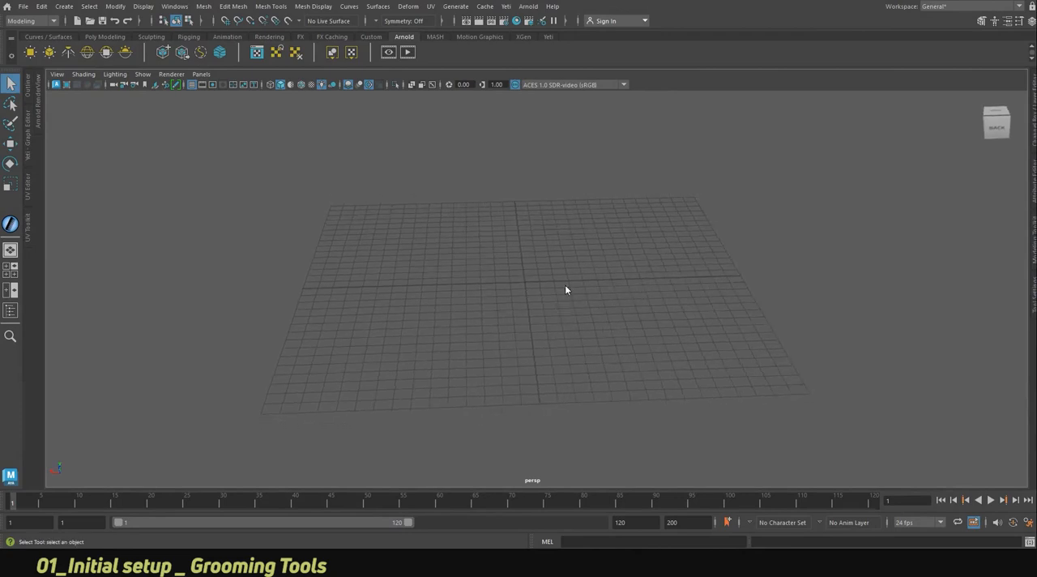
pyautogui.keyDown('shift'); pyautogui.rightClick(566, 289); pyautogui.keyUp('shift')
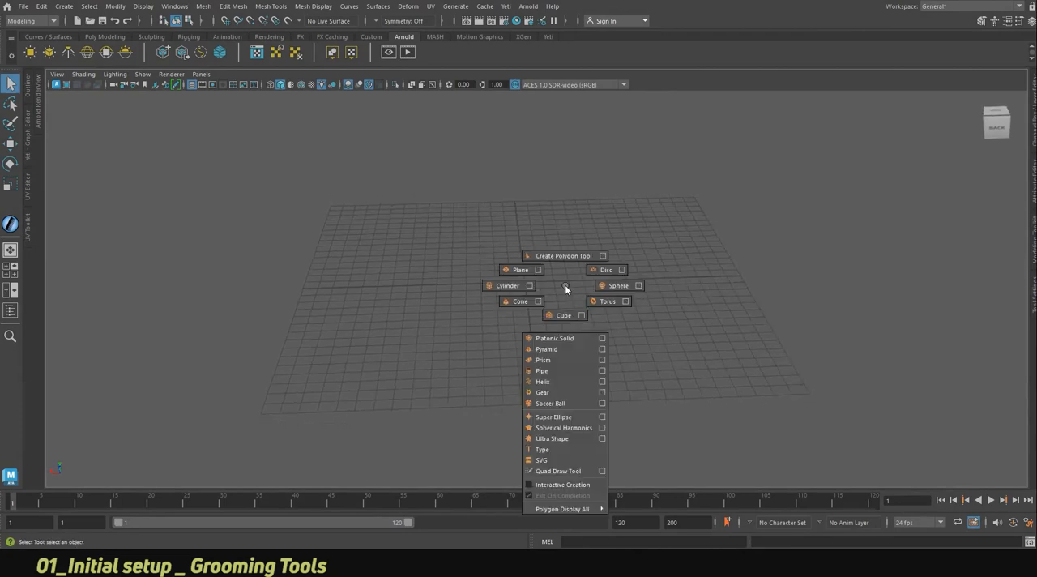
pyautogui.click(520, 270)
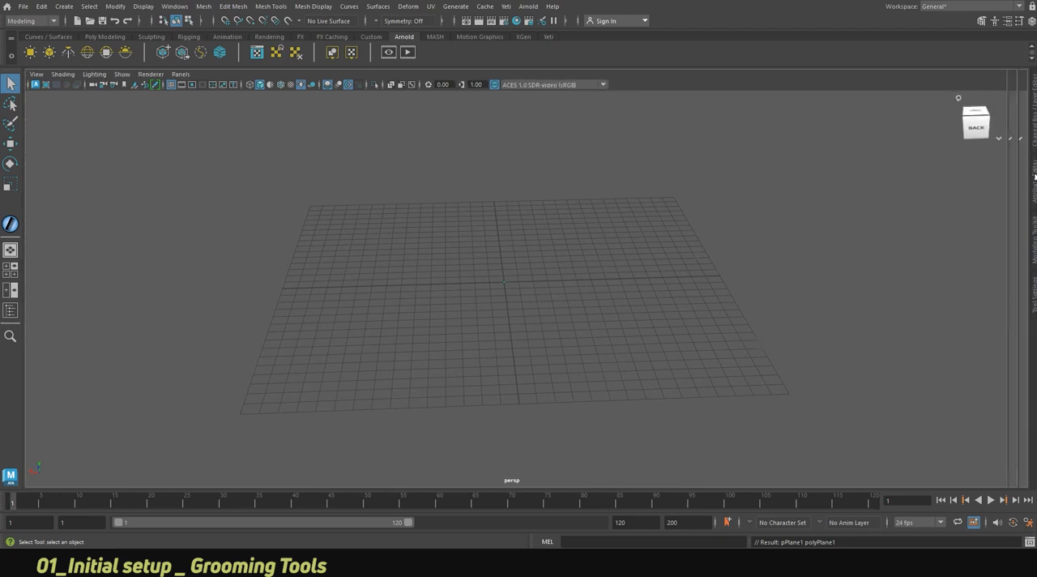
pyautogui.click(1034, 178)
pyautogui.click(893, 96)
pyautogui.click(887, 179)
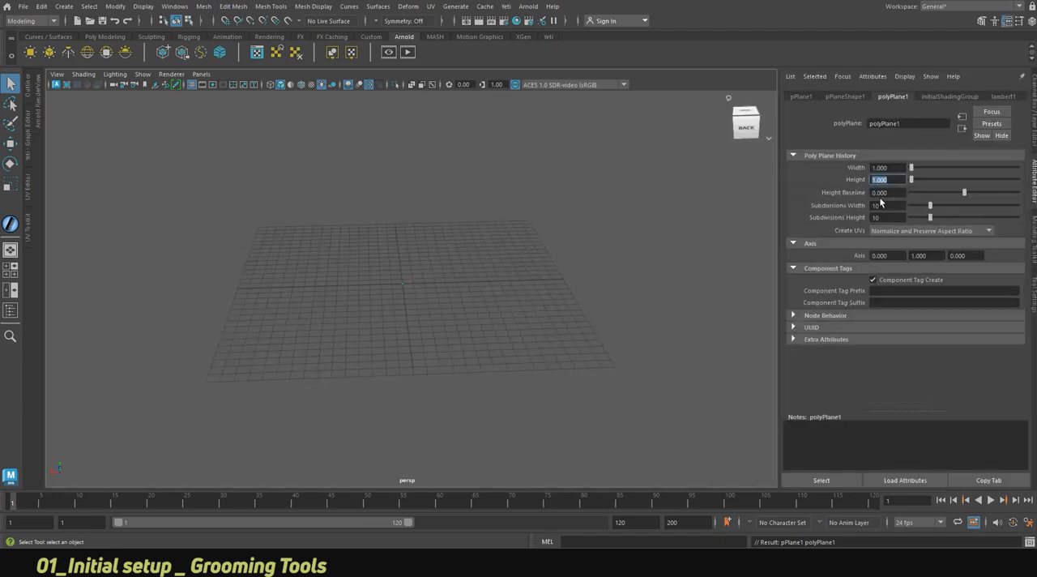
pyautogui.moveTo(891, 169); pyautogui.dragTo(853, 173)
pyautogui.write('40')
pyautogui.press('Return')
# Frame the plane in the perspective view and turn off the viewport's scene lighting.
pyautogui.press('f')
pyautogui.scroll(-4, 406, 288)
pyautogui.moveTo(412, 298)
pyautogui.keyDown('alt'); pyautogui.mouseDown()
pyautogui.moveTo(414, 311)
pyautogui.moveTo(403, 307)
pyautogui.mouseUp(); pyautogui.keyUp('alt')
pyautogui.click(1033, 178)
pyautogui.click(323, 85)
pyautogui.click(533, 133)
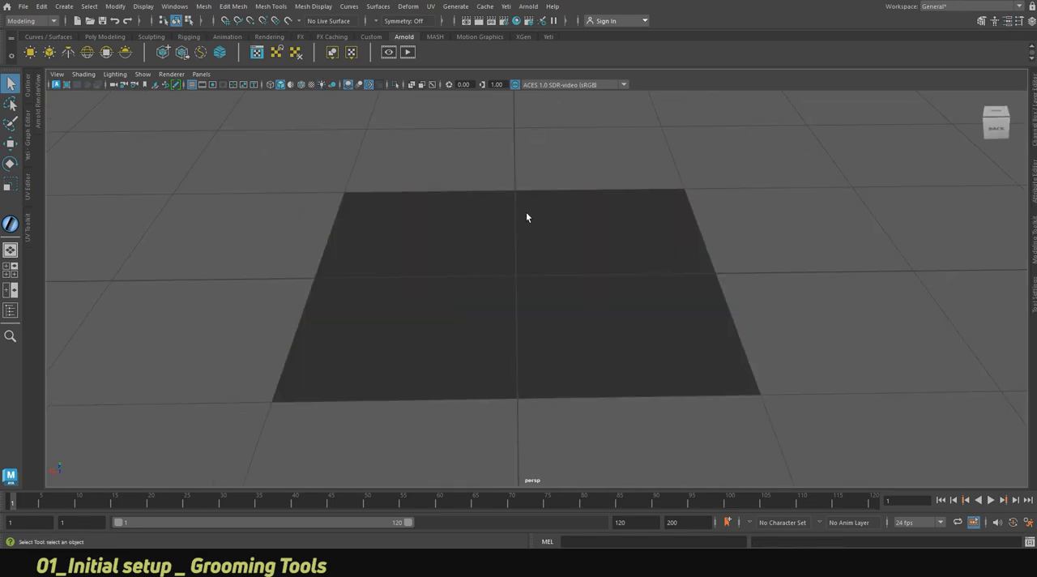
# Create a Yeti node on the plane mesh.
pyautogui.click(526, 213)
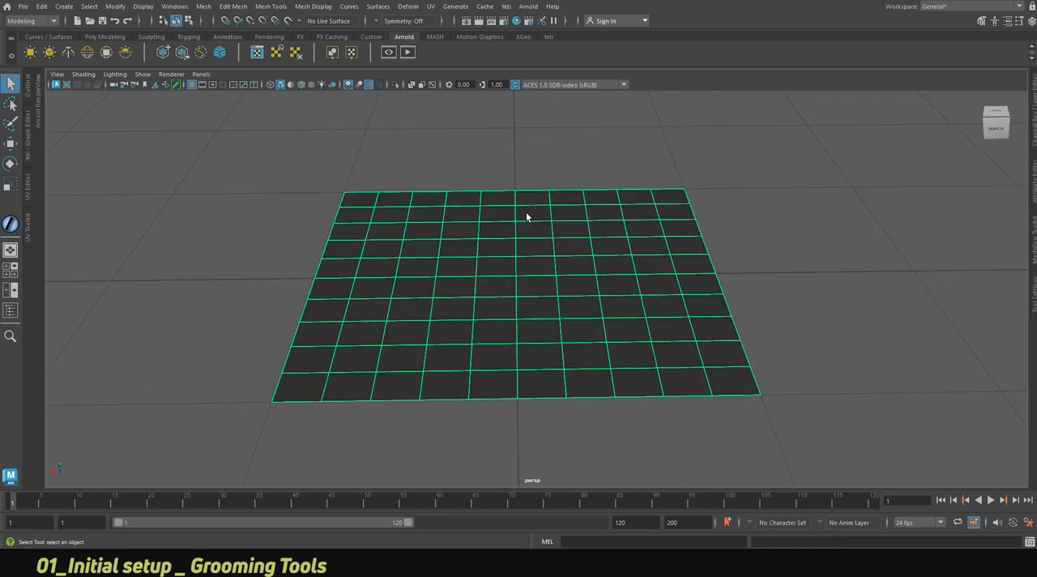
pyautogui.click(505, 6)
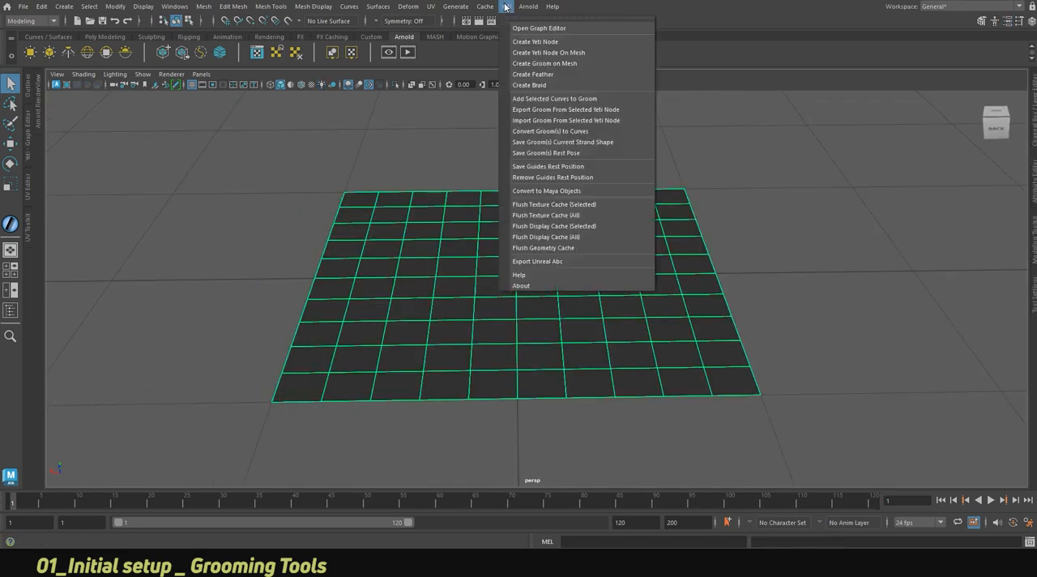
pyautogui.click(554, 54)
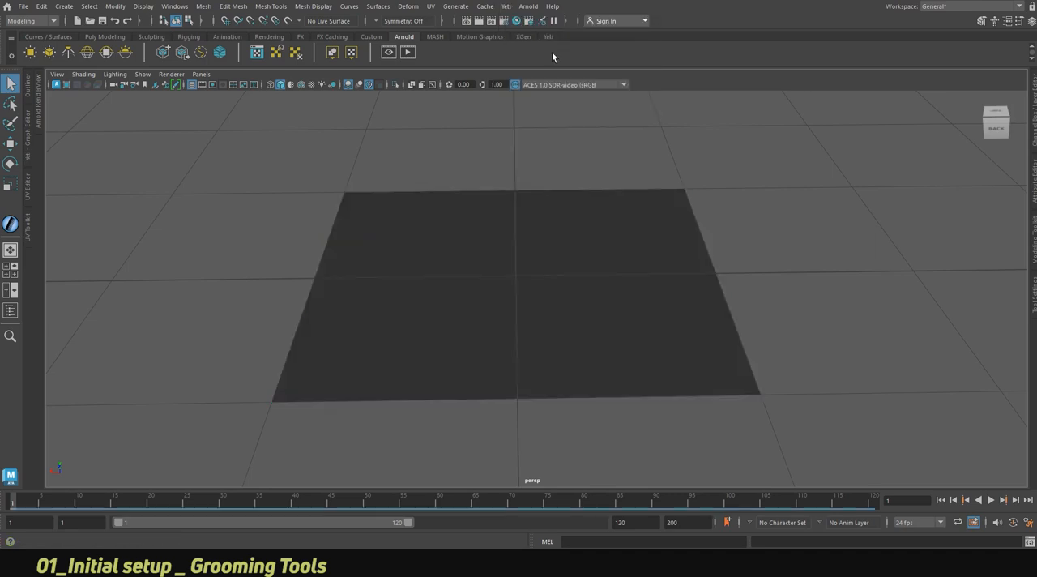
# Show the Outliner and examine the input objects in the new Yeti node's graph attributes.
pyautogui.click(14, 315)
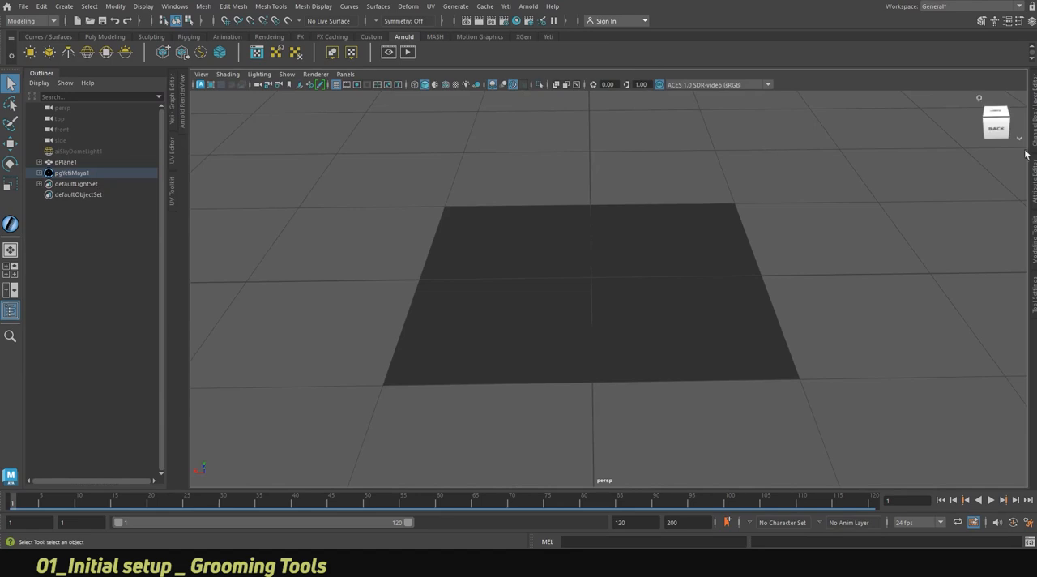
pyautogui.click(1035, 176)
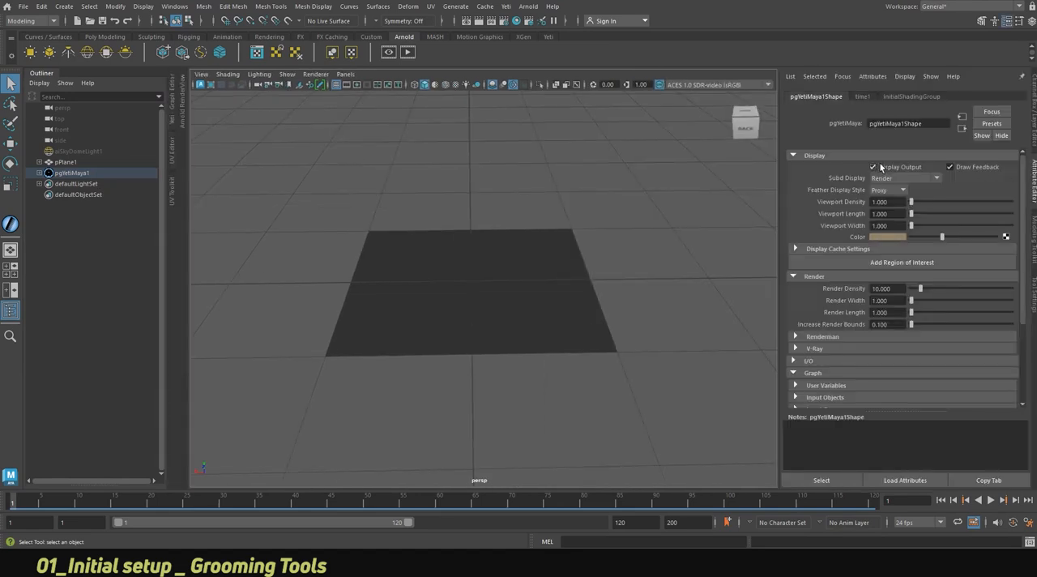
pyautogui.click(832, 156)
pyautogui.click(826, 169)
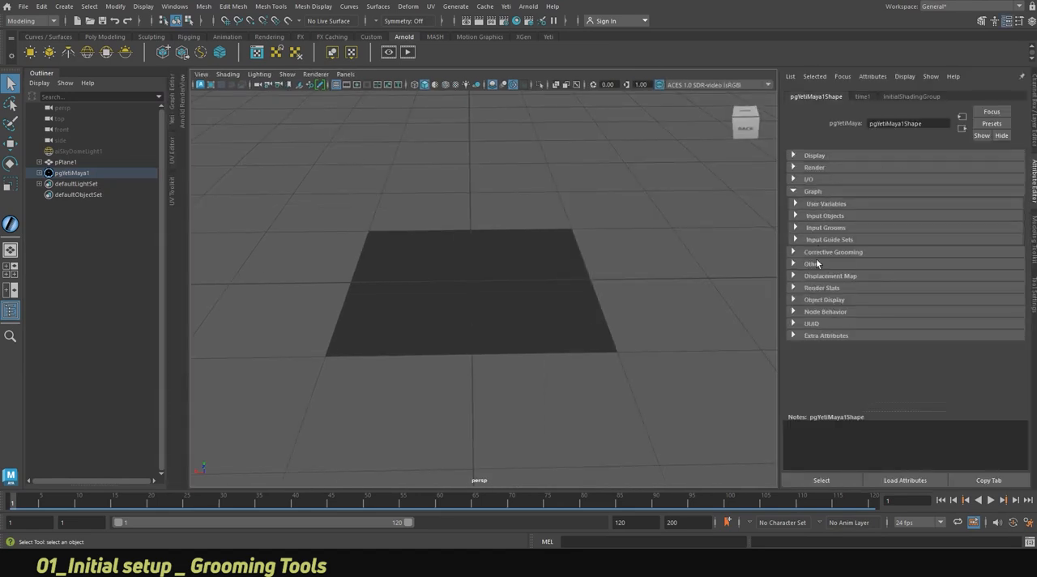
pyautogui.click(800, 192)
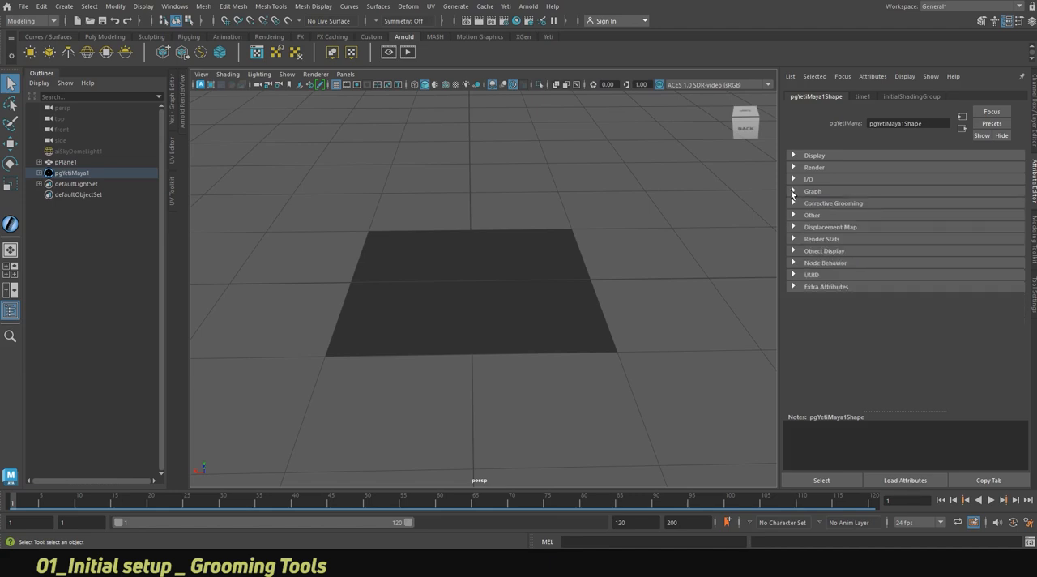
pyautogui.click(799, 192)
pyautogui.click(798, 216)
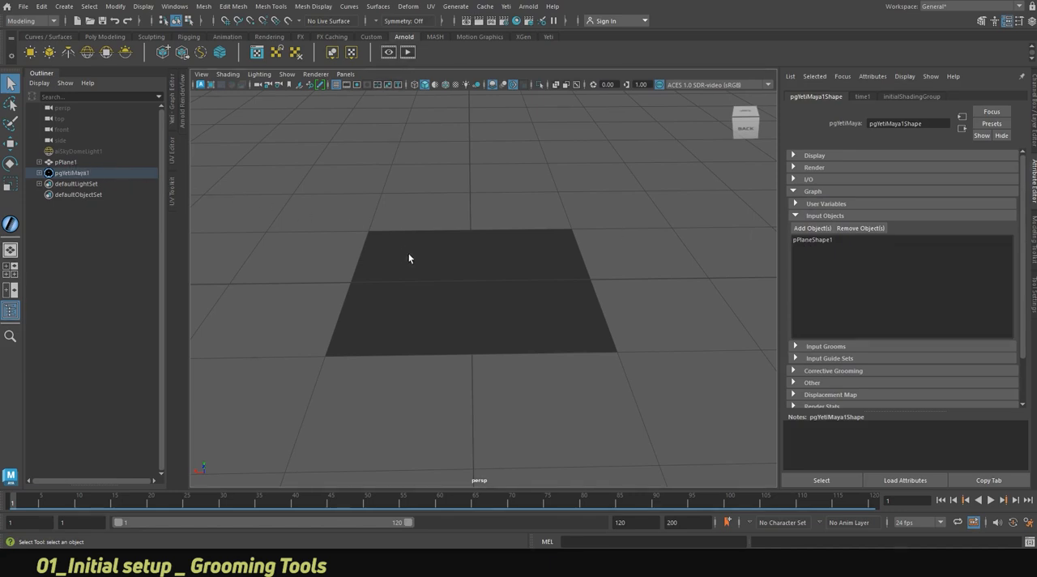
# Create a Yeti groom on the plane mesh.
pyautogui.keyDown('alt'); pyautogui.moveTo(467, 259); pyautogui.dragTo(474, 276); pyautogui.keyUp('alt')
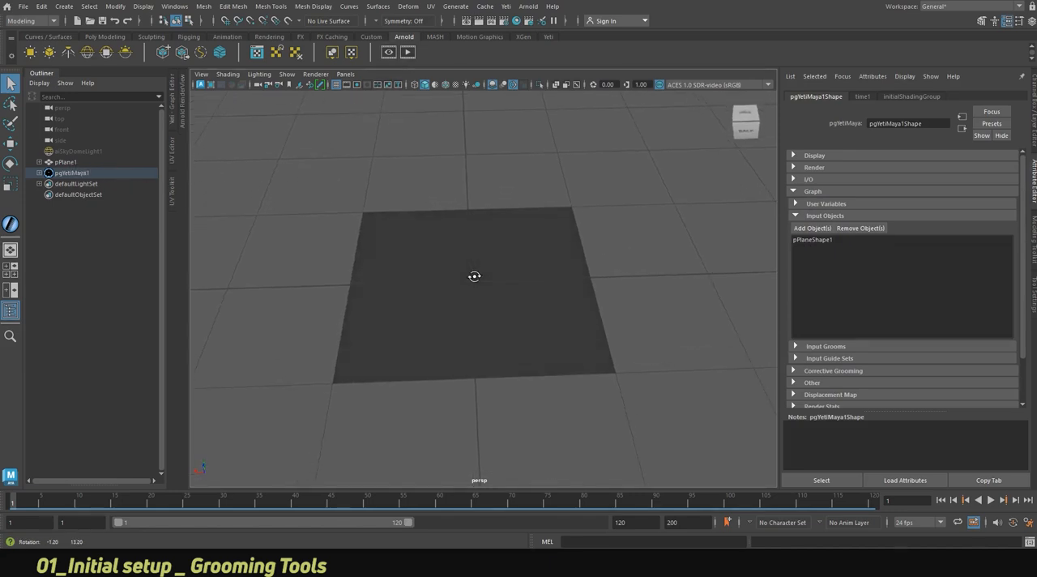
pyautogui.click(478, 275)
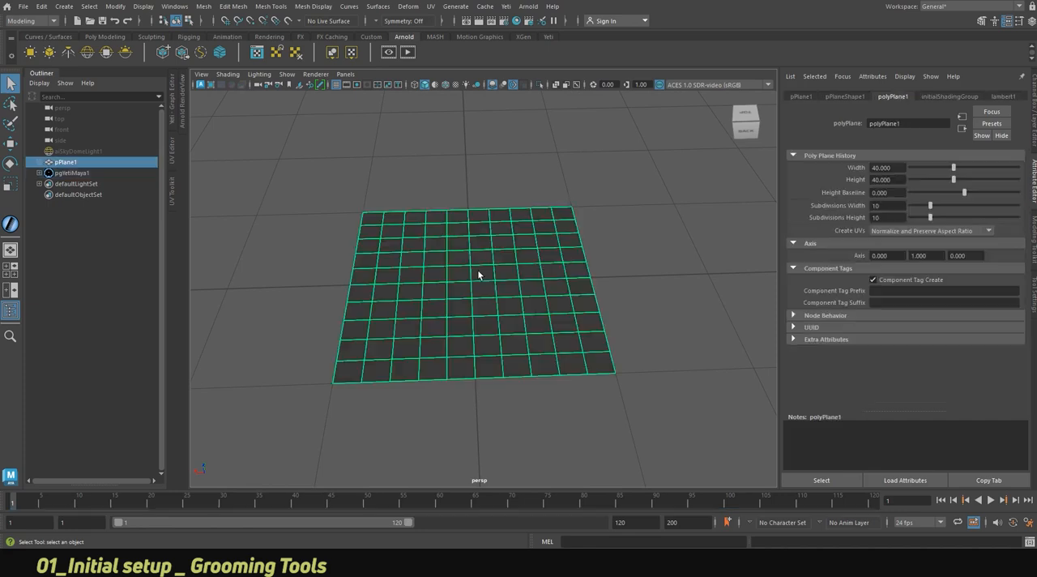
pyautogui.click(508, 7)
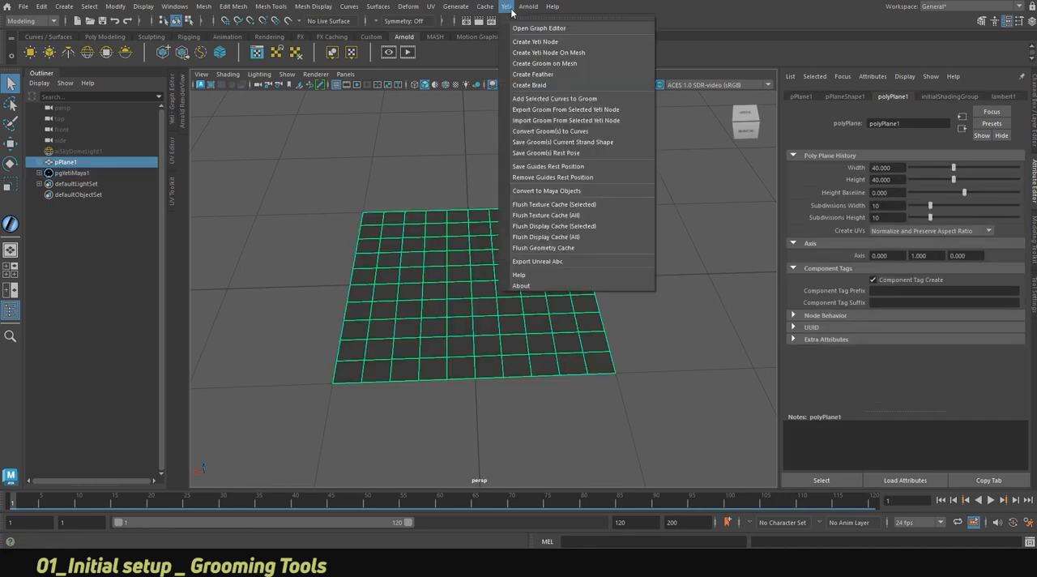
pyautogui.click(535, 65)
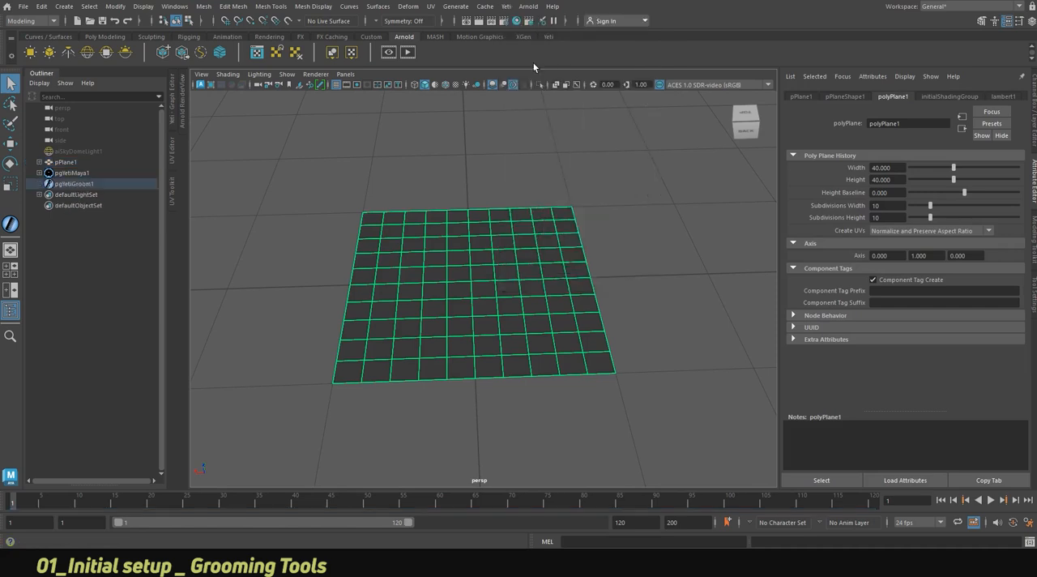
# Rename the new groom object as Groom.
pyautogui.click(69, 184)
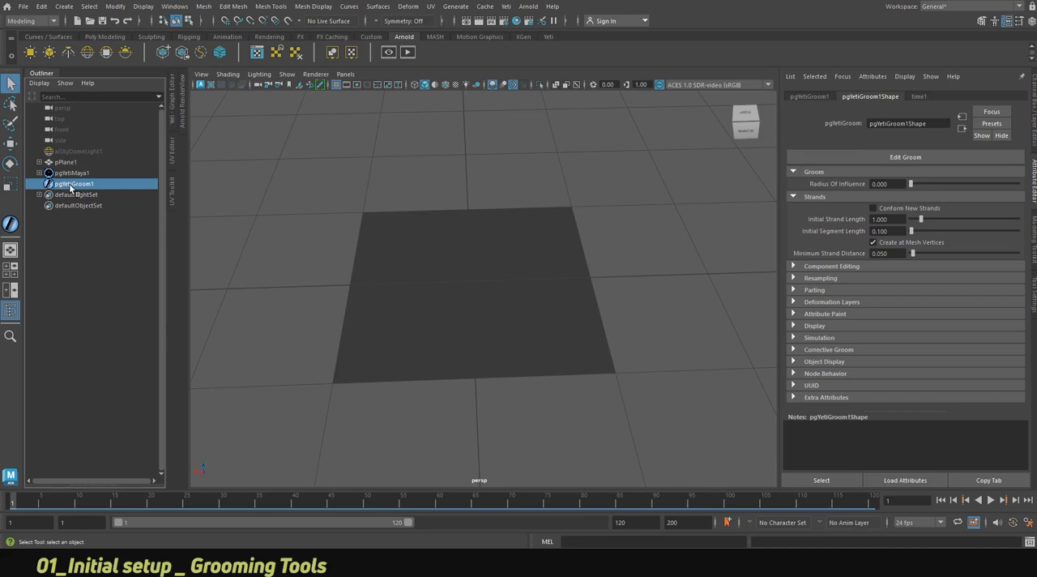
pyautogui.doubleClick(71, 185)
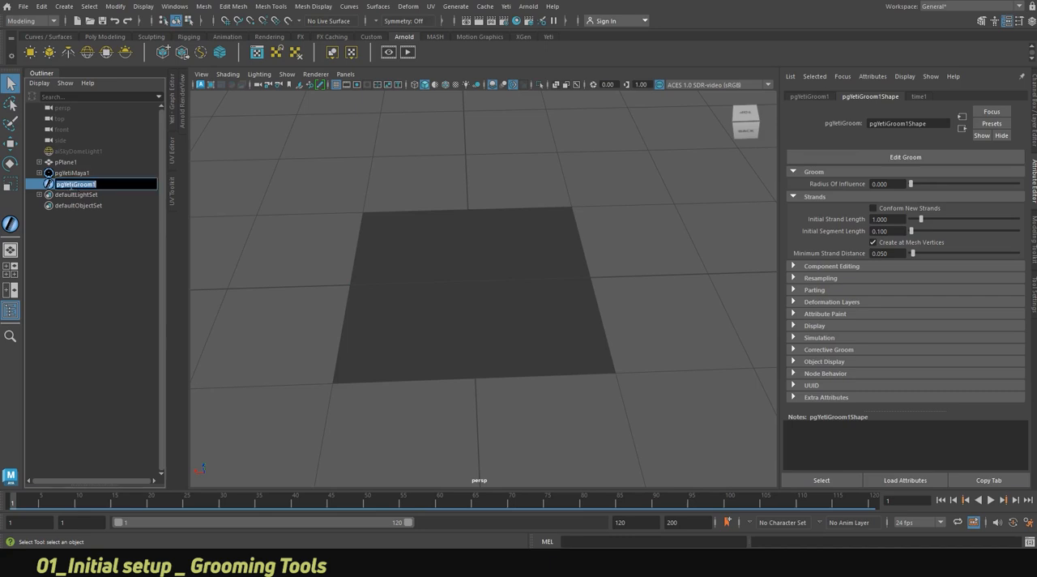
pyautogui.write('Groom')
# Rename the pgYetiMaya1 node as YetiNode.
pyautogui.click(76, 175)
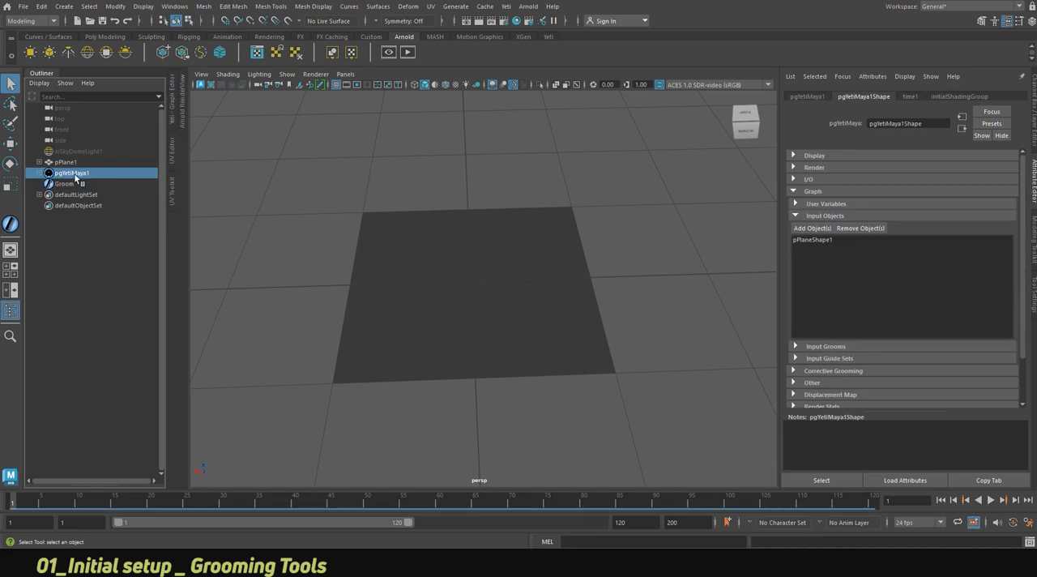
pyautogui.doubleClick(76, 175)
pyautogui.write('YetiNode')
pyautogui.press('Return')
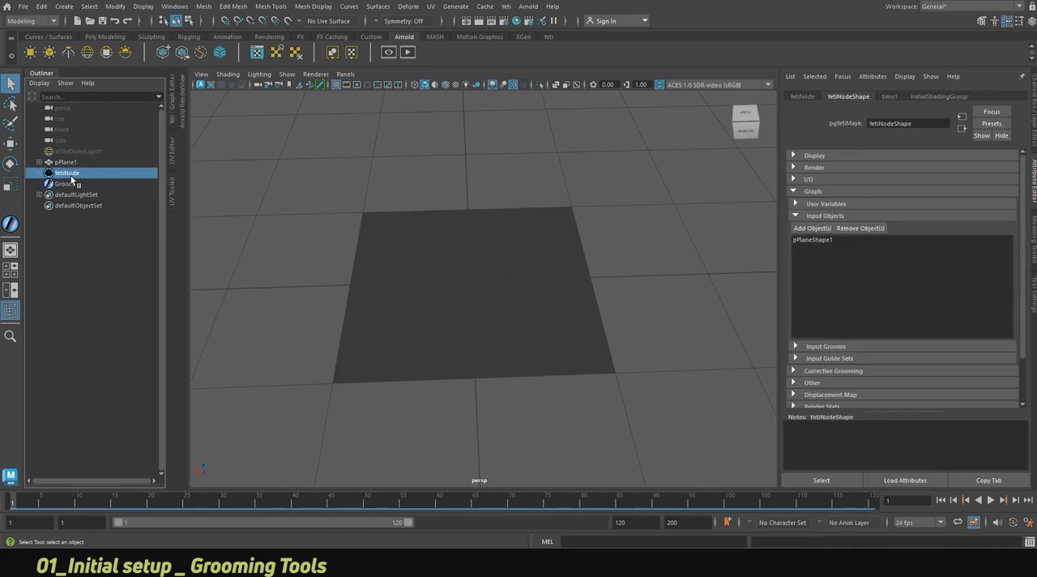
# Add Groom to the input grooms of YetiNode and collapse its graph attributes.
pyautogui.click(798, 216)
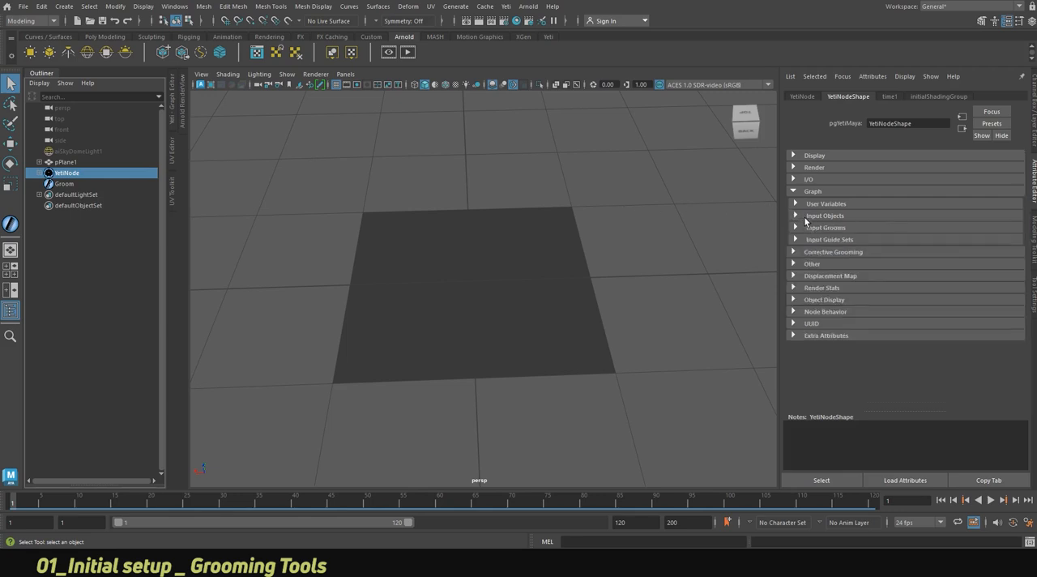
pyautogui.click(806, 229)
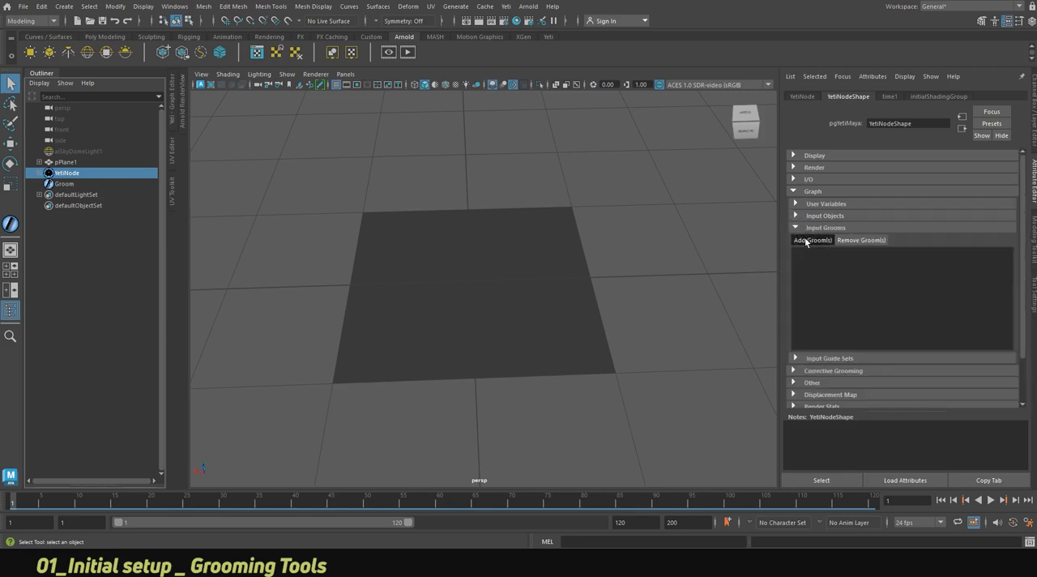
pyautogui.click(810, 240)
pyautogui.click(371, 149)
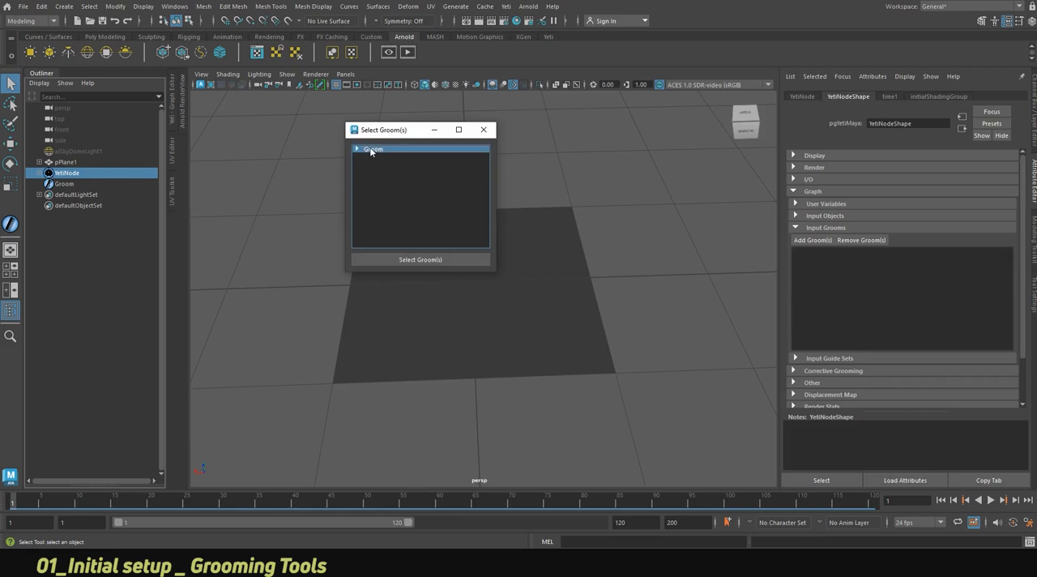
pyautogui.click(415, 259)
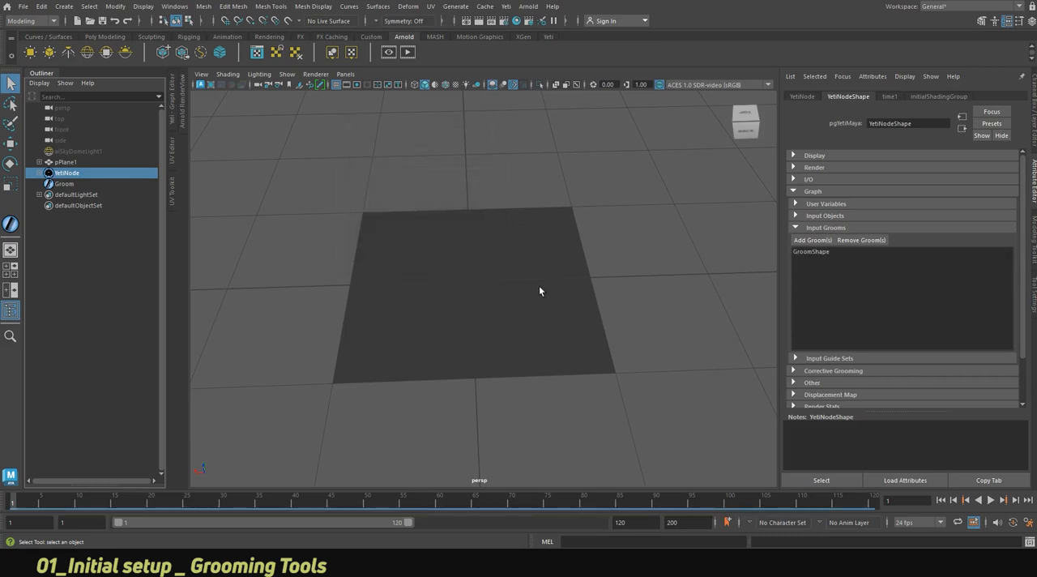
pyautogui.click(795, 227)
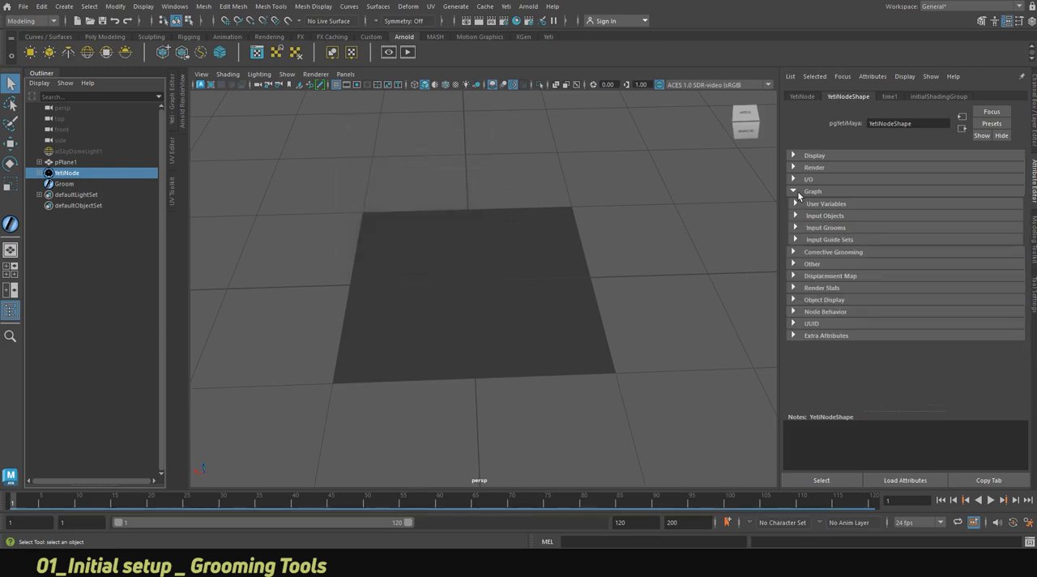
pyautogui.click(793, 191)
# Open the Yeti Graph Editor beside the perspective view and hide the Outliner.
pyautogui.keyDown('alt'); pyautogui.moveTo(564, 265); pyautogui.dragTo(514, 285); pyautogui.keyUp('alt')
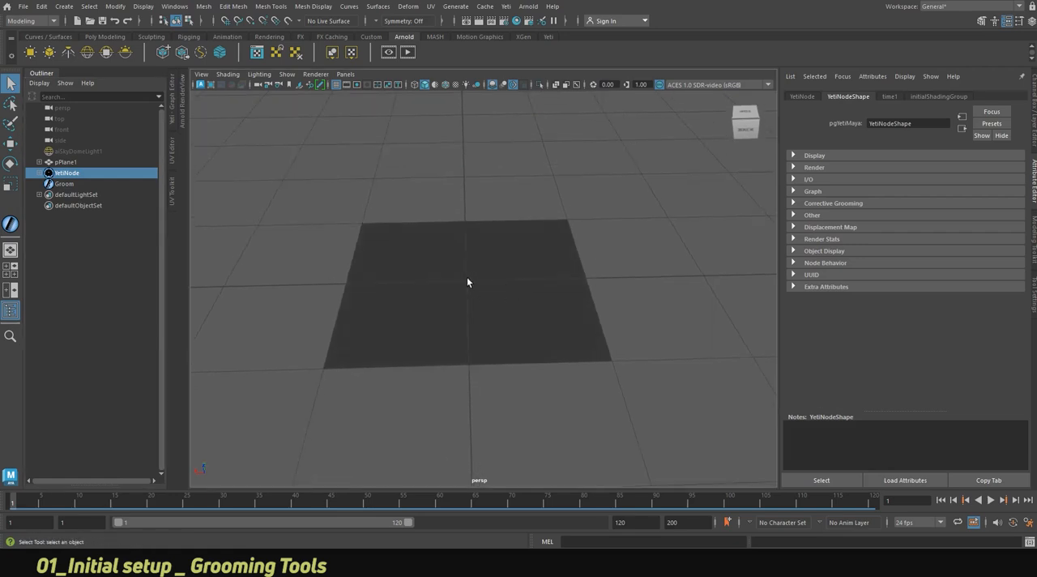
pyautogui.click(506, 7)
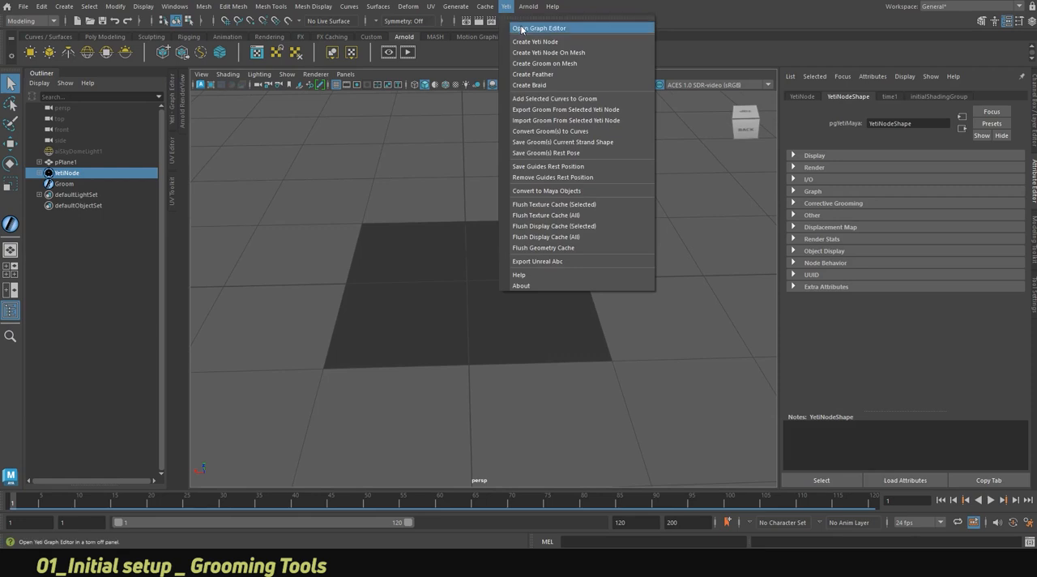
pyautogui.click(521, 30)
pyautogui.moveTo(139, 192); pyautogui.dragTo(176, 194)
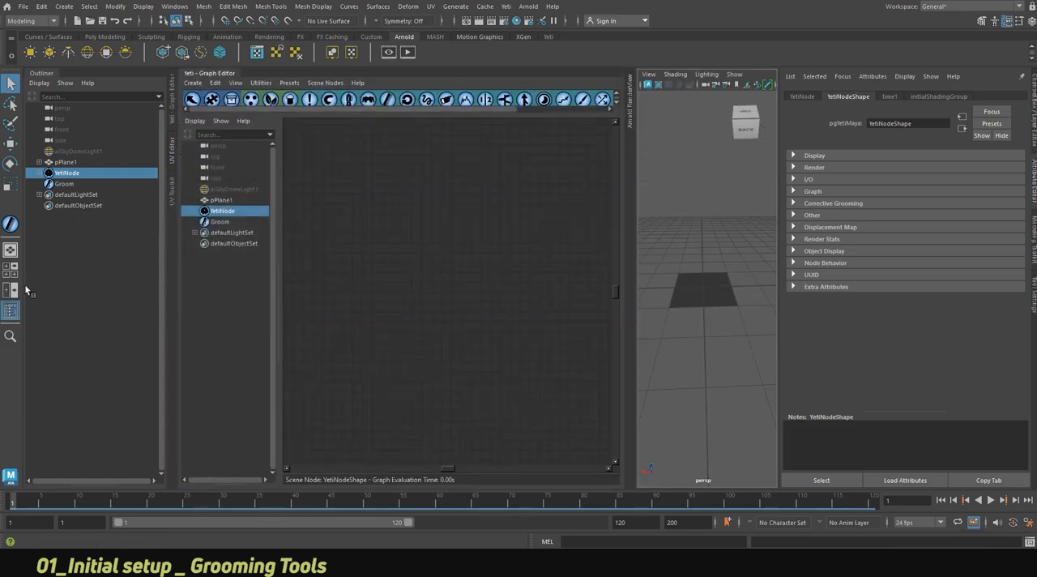
pyautogui.click(13, 309)
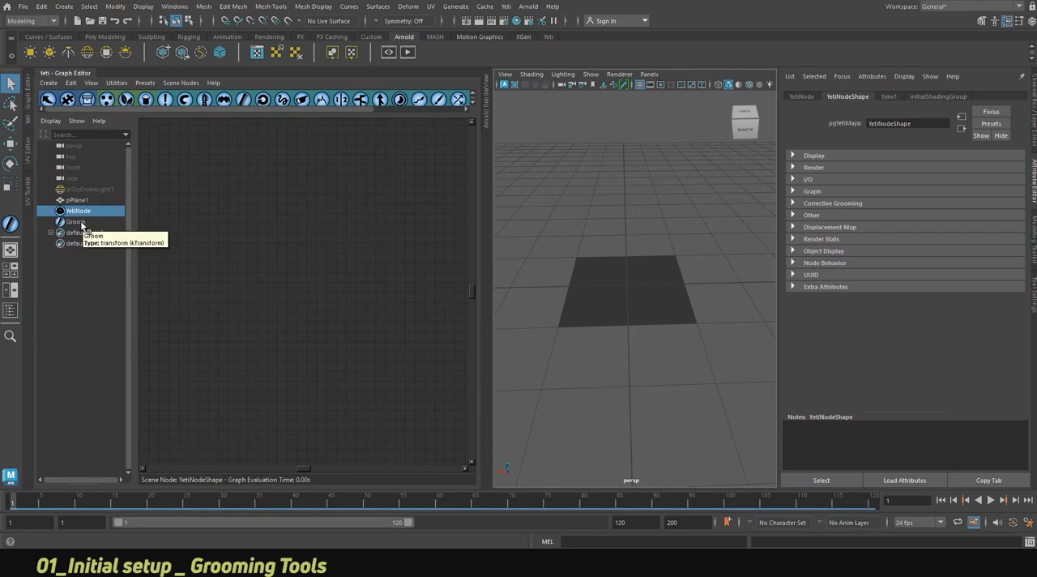
pyautogui.keyDown('alt'); pyautogui.moveTo(590, 301); pyautogui.dragTo(639, 301); pyautogui.keyUp('alt')
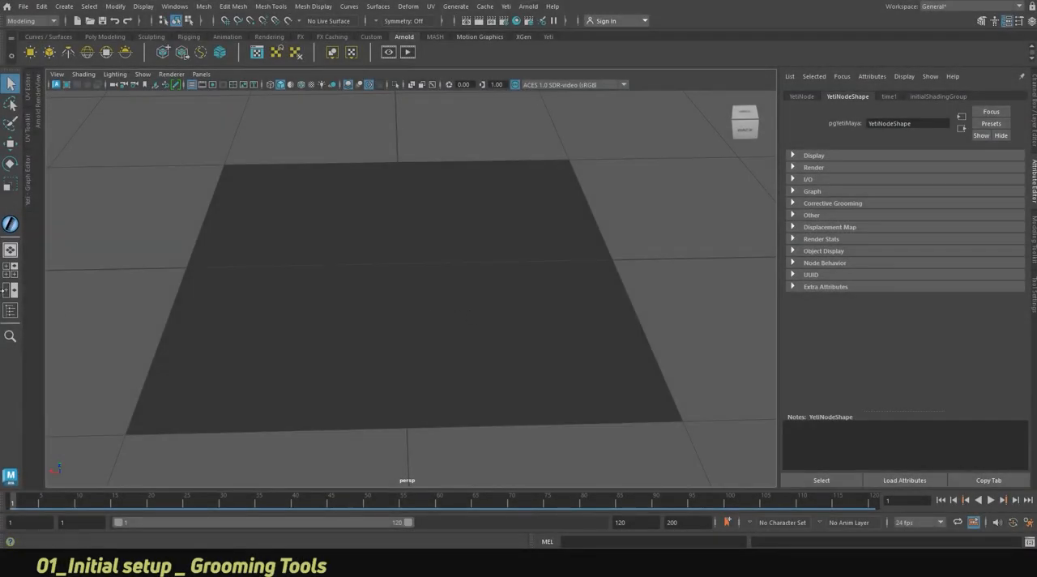
# Select Groom, start editing the groom, and show the settings with the brush and grooming tools.
pyautogui.click(9, 310)
pyautogui.click(64, 183)
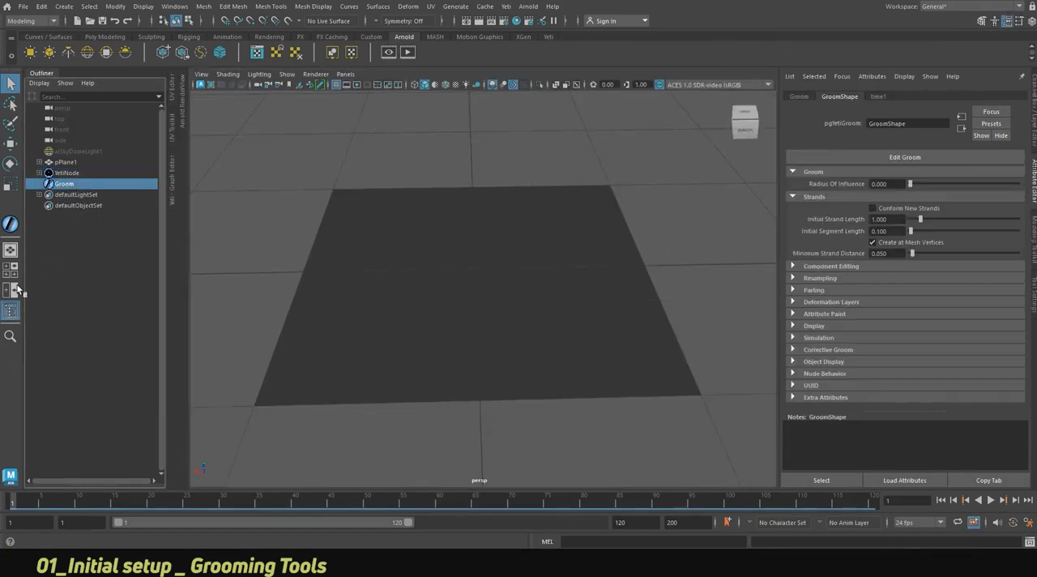
pyautogui.click(10, 310)
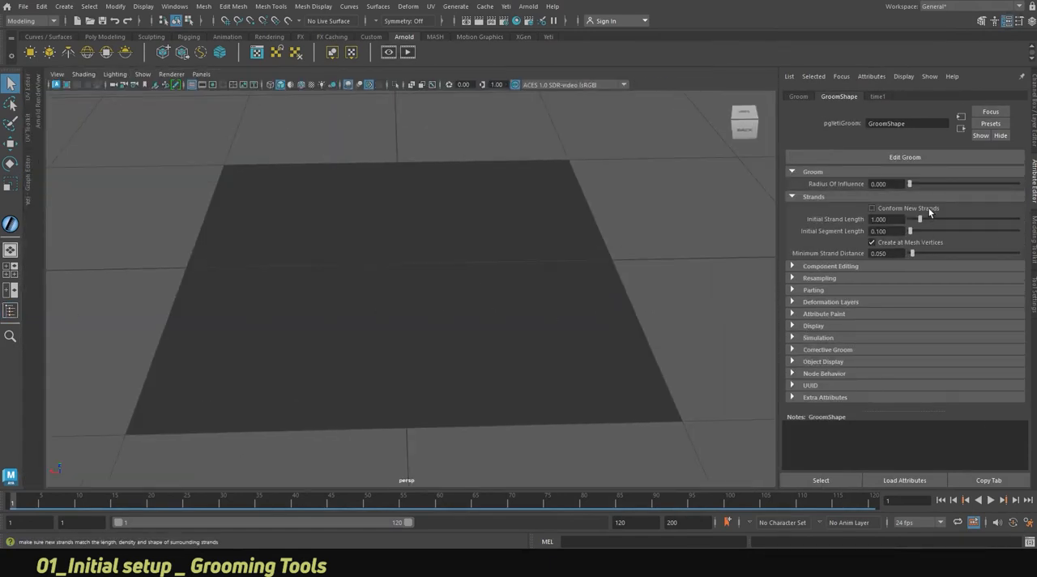
pyautogui.click(887, 158)
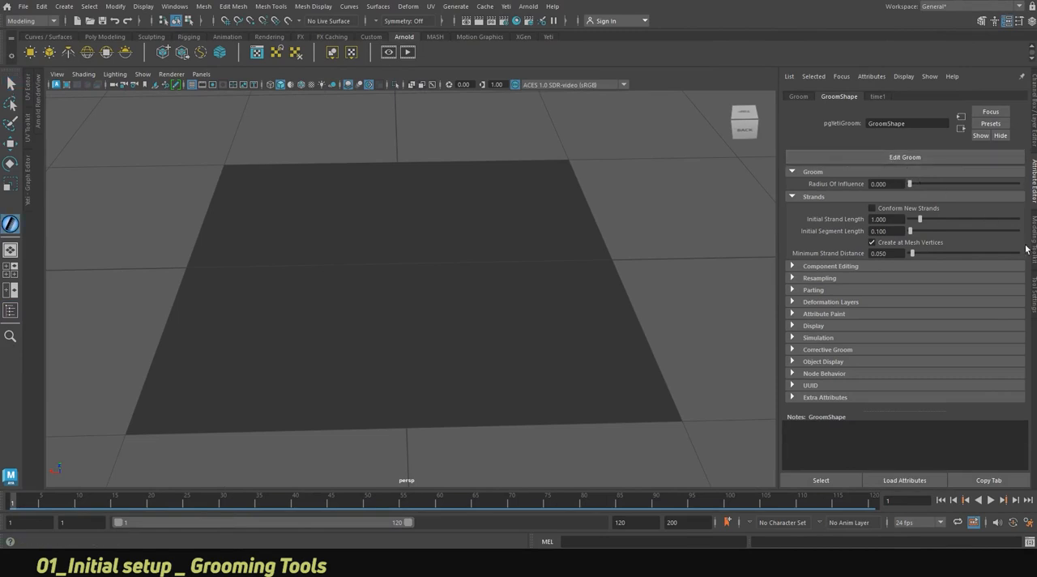
pyautogui.click(1034, 292)
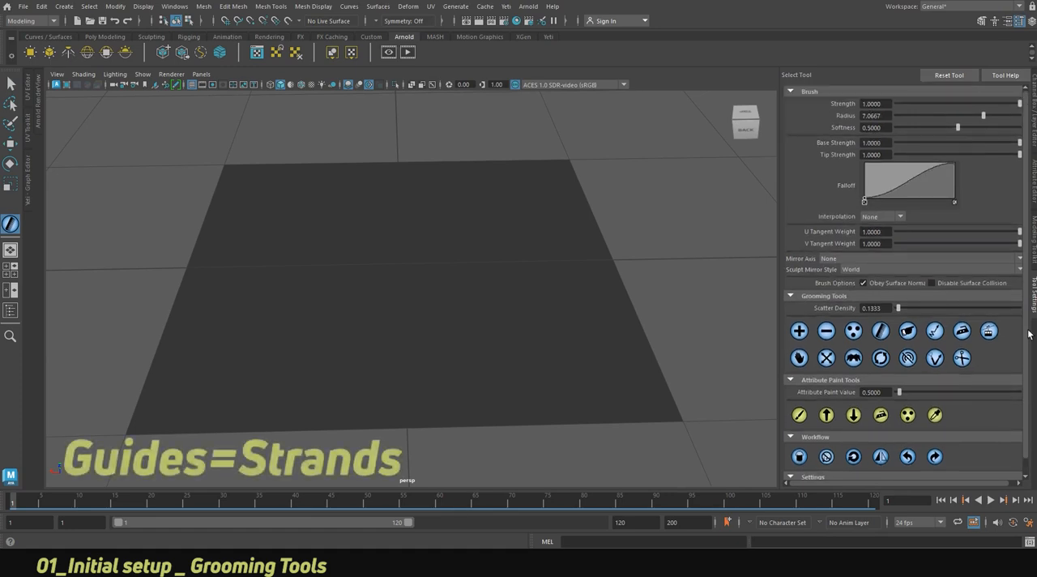
# Add strands at several separate points across the polygon plane with the Add tool.
pyautogui.scroll(-3, 370, 246)
pyautogui.keyDown('alt'); pyautogui.moveTo(376, 260); pyautogui.dragTo(379, 261); pyautogui.keyUp('alt')
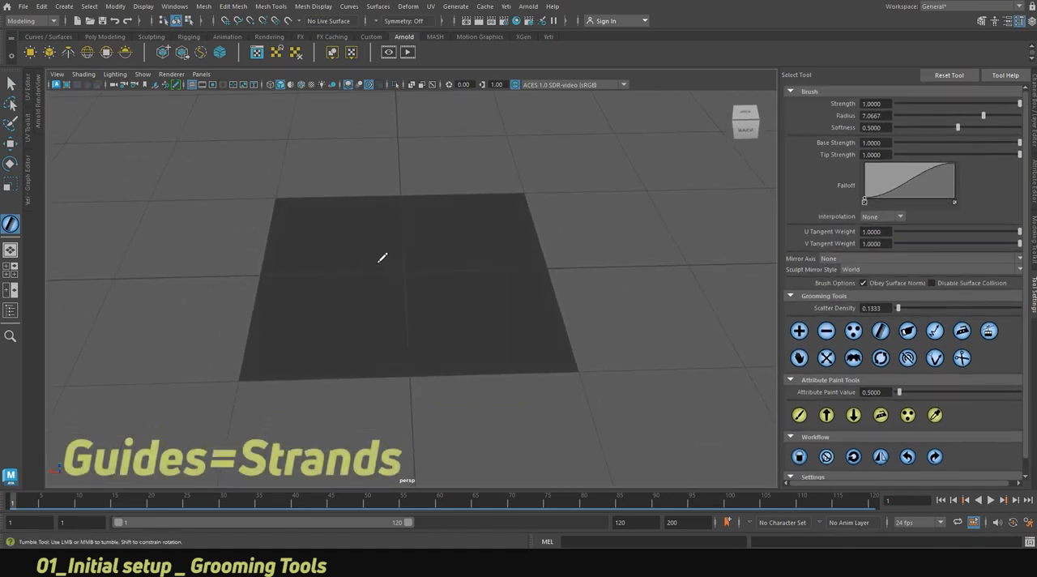
pyautogui.scroll(1, 382, 257)
pyautogui.click(799, 331)
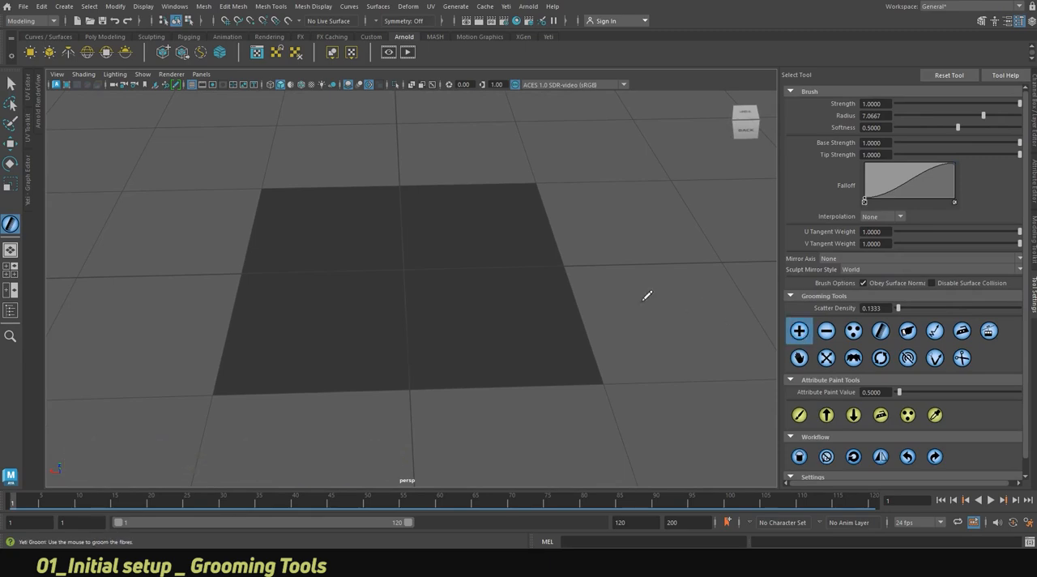
pyautogui.click(475, 307)
pyautogui.click(406, 308)
pyautogui.click(336, 311)
pyautogui.click(306, 268)
pyautogui.click(402, 230)
pyautogui.click(469, 265)
pyautogui.click(371, 267)
# Set the brush radius to about 9.64 and paint strands over the whole plane.
pyautogui.moveTo(1013, 117); pyautogui.dragTo(1015, 117)
pyautogui.moveTo(393, 250)
pyautogui.mouseDown()
pyautogui.moveTo(324, 219)
pyautogui.moveTo(324, 209)
pyautogui.moveTo(456, 208)
pyautogui.moveTo(527, 259)
pyautogui.moveTo(370, 331)
pyautogui.moveTo(254, 262)
pyautogui.mouseUp()
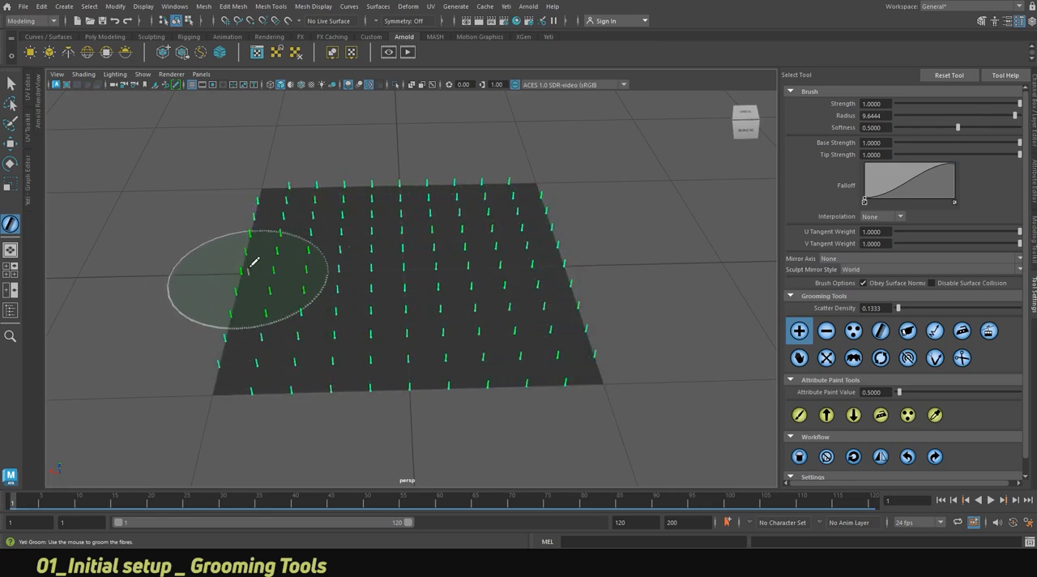
pyautogui.moveTo(266, 364)
pyautogui.keyDown('alt'); pyautogui.mouseDown()
pyautogui.moveTo(397, 329)
pyautogui.moveTo(398, 319)
pyautogui.moveTo(474, 343)
pyautogui.mouseUp(); pyautogui.keyUp('alt')
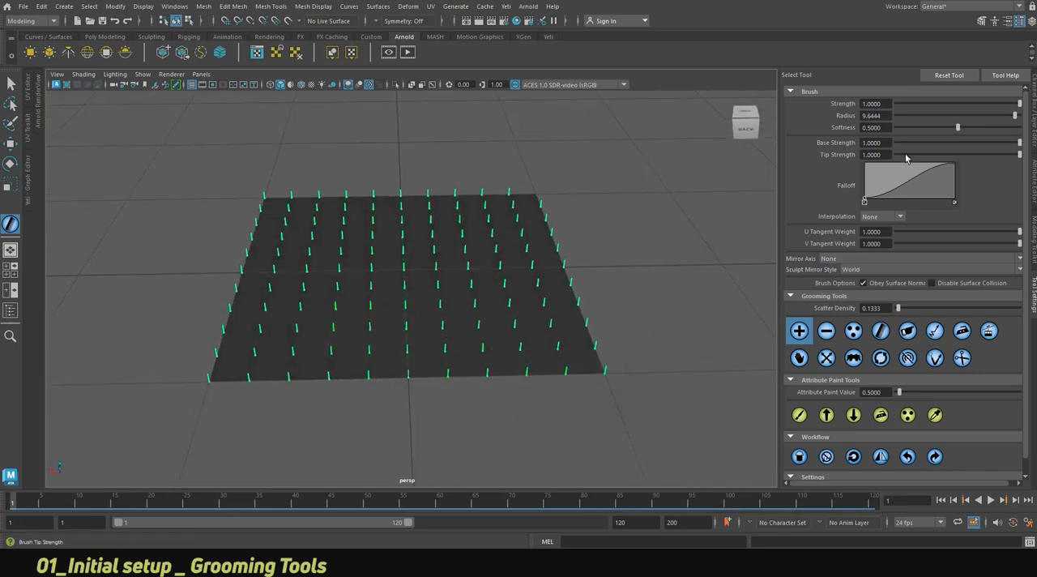
# Check the strand creation settings of GroomShape and erase all strands from the plane with the Remove tool.
pyautogui.click(1034, 195)
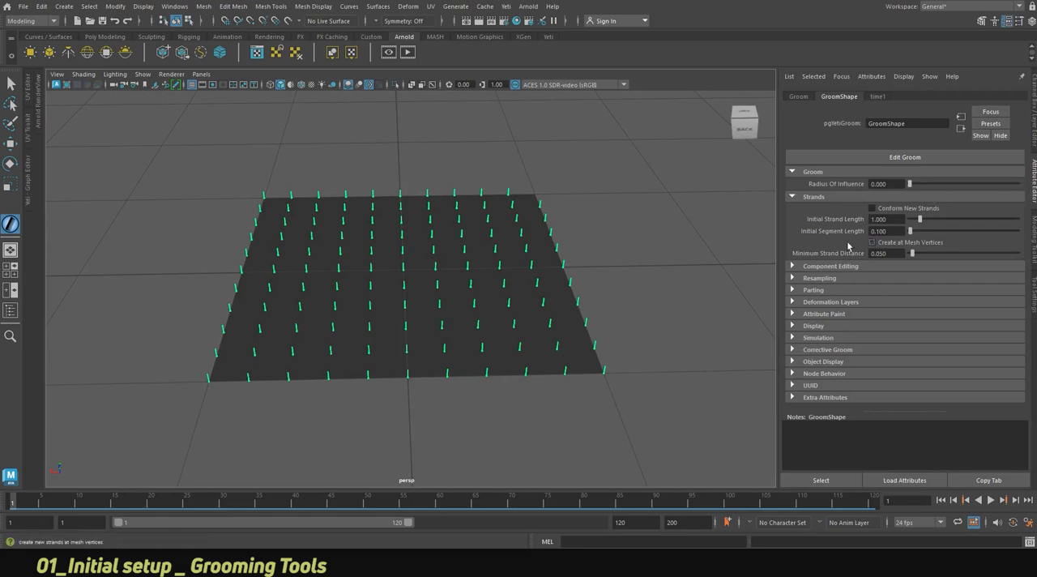
pyautogui.click(1034, 288)
pyautogui.click(826, 330)
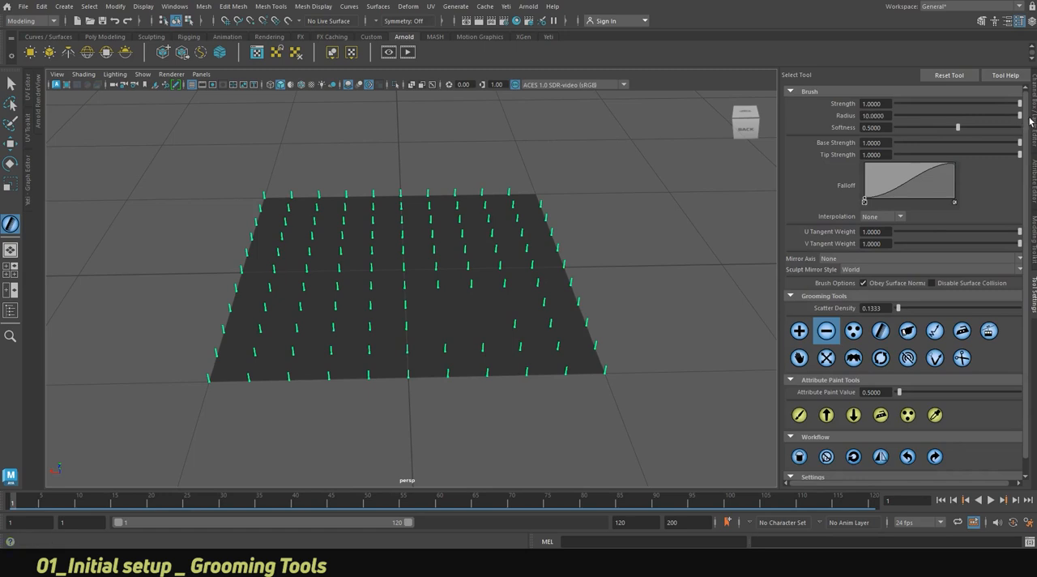
pyautogui.moveTo(492, 278)
pyautogui.mouseDown()
pyautogui.moveTo(337, 224)
pyautogui.moveTo(271, 359)
pyautogui.moveTo(628, 298)
pyautogui.moveTo(486, 232)
pyautogui.moveTo(629, 254)
pyautogui.mouseUp()
# Place six individual strands at spaced points on the empty plane with the Add tool.
pyautogui.click(799, 330)
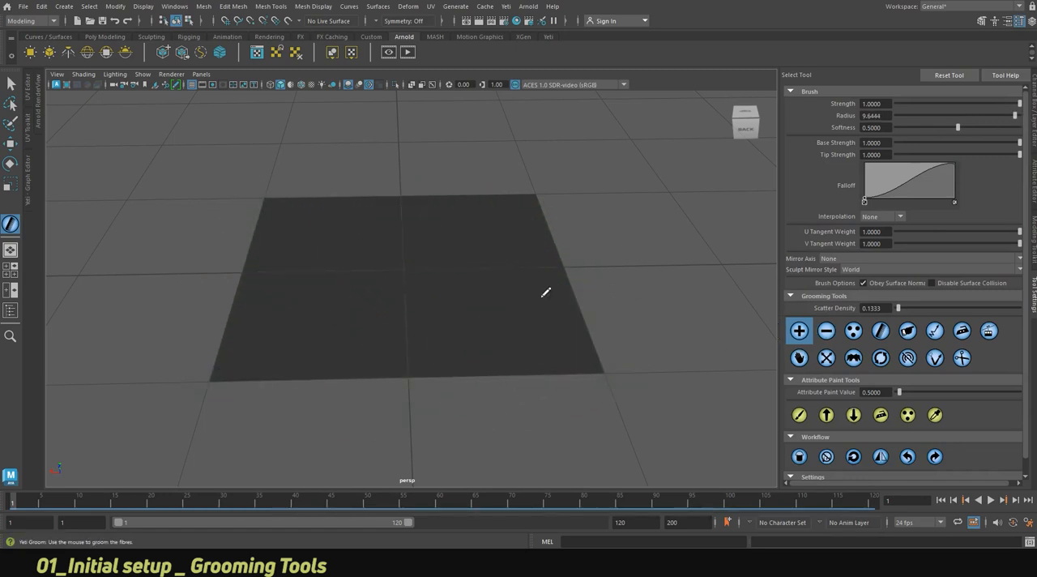
pyautogui.click(445, 274)
pyautogui.click(361, 274)
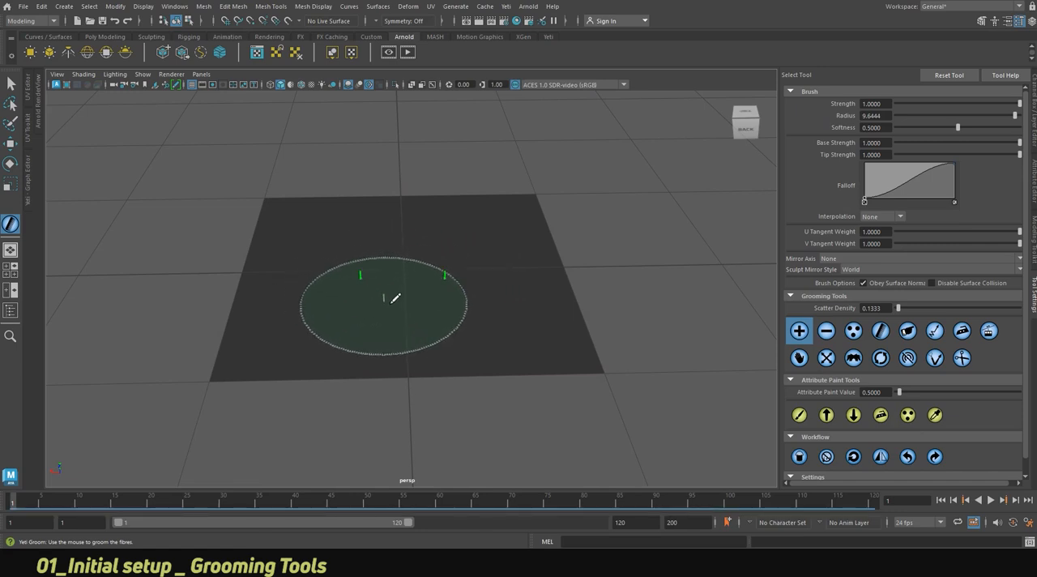
pyautogui.click(480, 318)
pyautogui.click(537, 230)
pyautogui.click(482, 204)
pyautogui.click(360, 206)
pyautogui.keyDown('alt'); pyautogui.moveTo(424, 282); pyautogui.dragTo(505, 288); pyautogui.keyUp('alt')
pyautogui.keyDown('alt'); pyautogui.moveTo(456, 316); pyautogui.dragTo(535, 311, button='right'); pyautogui.keyUp('alt')
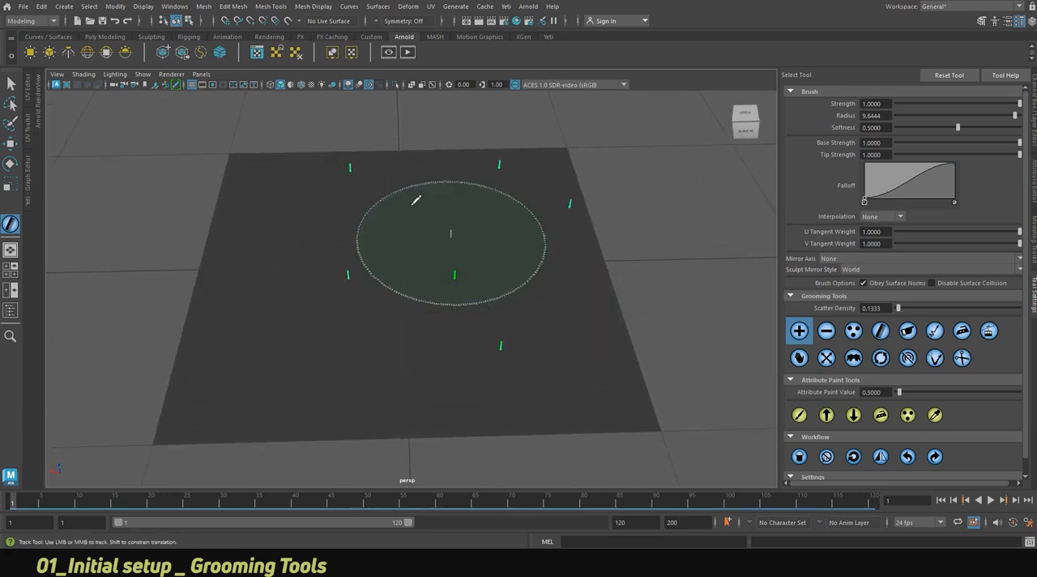
# Show wireframe on the shaded plane and paint strands over its near half with Create at Mesh Vertices enabled.
pyautogui.click(301, 85)
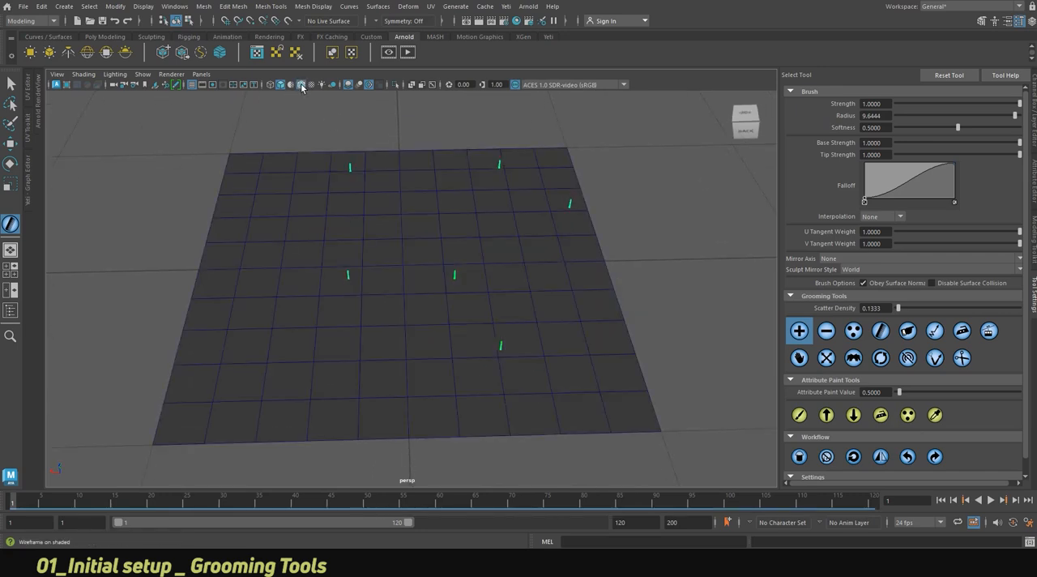
pyautogui.moveTo(521, 273)
pyautogui.keyDown('alt'); pyautogui.mouseDown()
pyautogui.moveTo(528, 250)
pyautogui.moveTo(539, 250)
pyautogui.moveTo(533, 256)
pyautogui.mouseUp(); pyautogui.keyUp('alt')
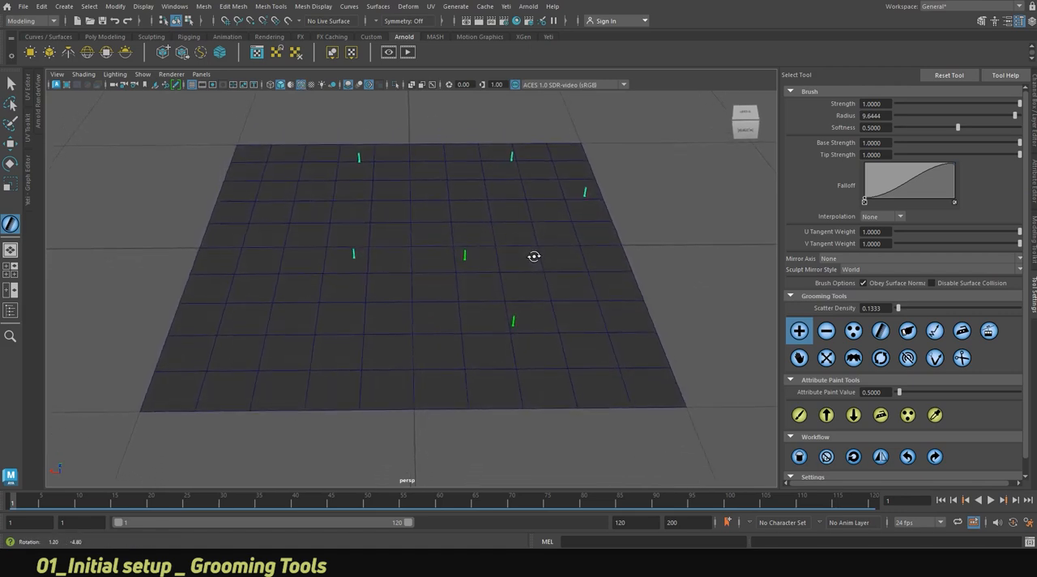
pyautogui.click(1035, 176)
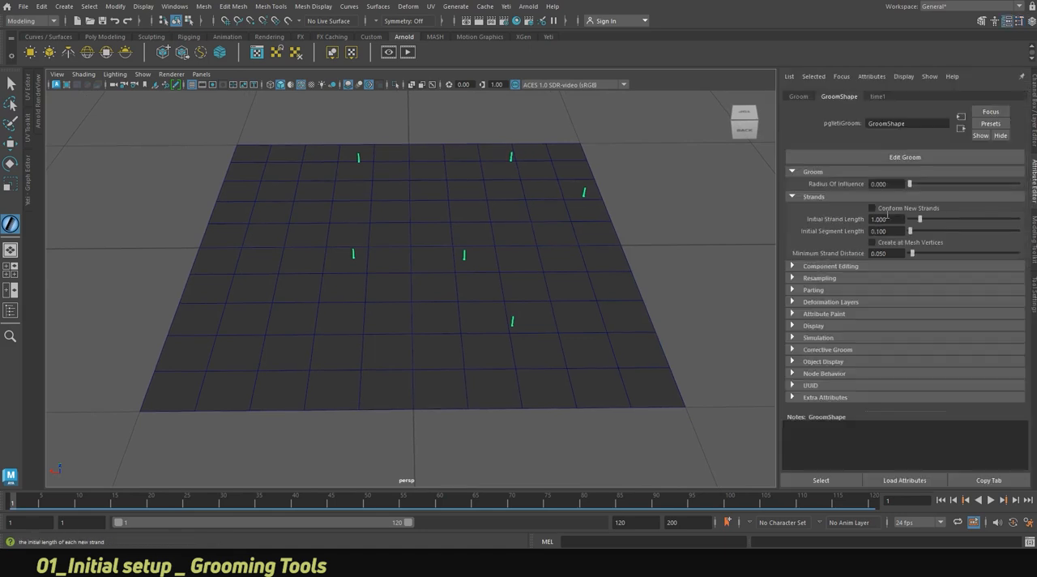
pyautogui.click(873, 243)
pyautogui.moveTo(397, 319); pyautogui.dragTo(384, 331)
pyautogui.moveTo(263, 346)
pyautogui.mouseDown()
pyautogui.moveTo(261, 308)
pyautogui.moveTo(262, 340)
pyautogui.mouseUp()
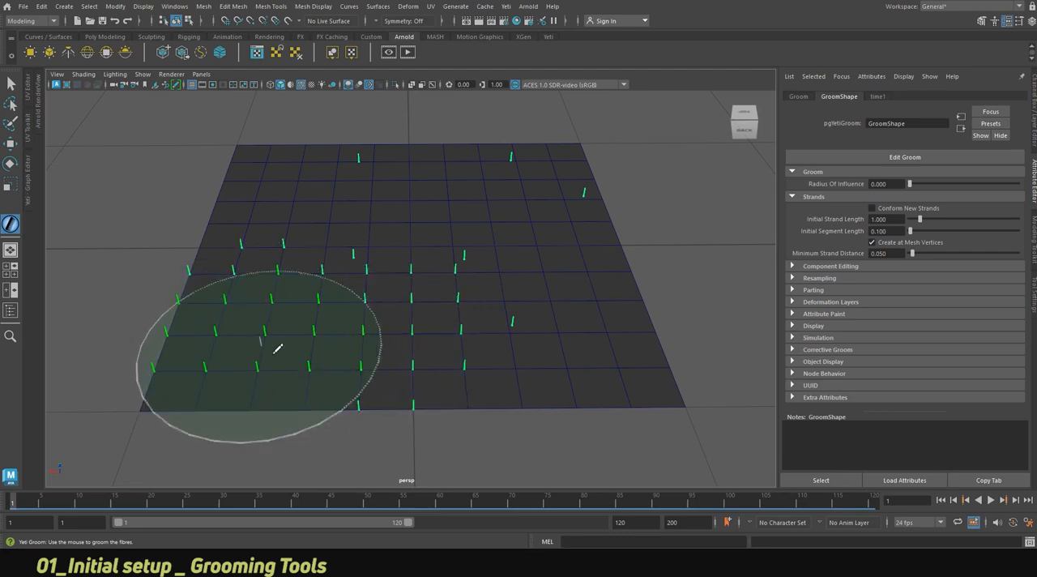
# Disable Create at Mesh Vertices and add one strand near the plane's corner with an Initial Strand Length of 4.848.
pyautogui.click(910, 243)
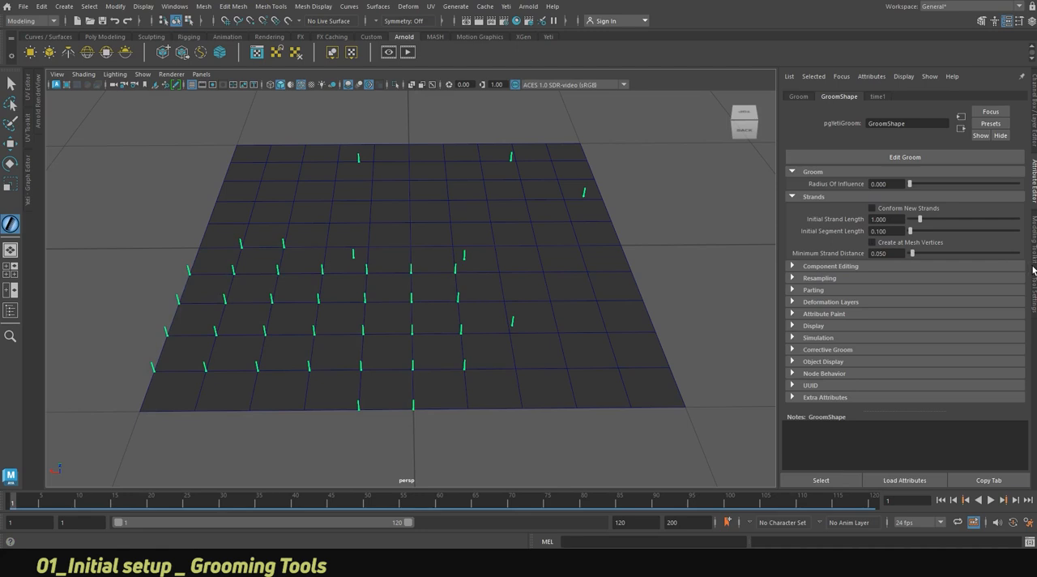
pyautogui.moveTo(924, 223); pyautogui.dragTo(961, 219)
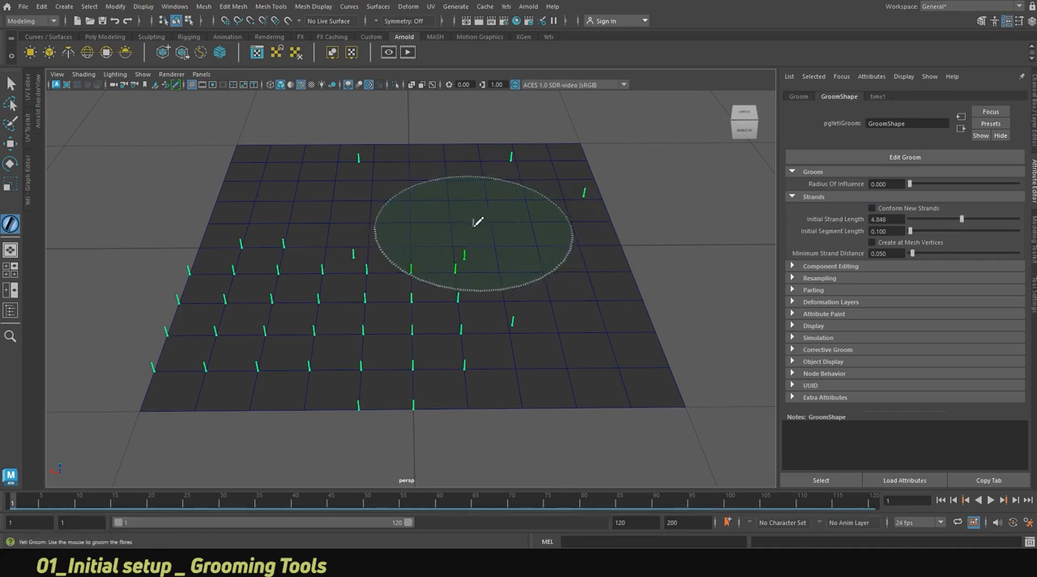
pyautogui.click(642, 356)
pyautogui.moveTo(646, 363)
pyautogui.keyDown('alt'); pyautogui.mouseDown()
pyautogui.moveTo(613, 362)
pyautogui.moveTo(616, 345)
pyautogui.mouseUp(); pyautogui.keyUp('alt')
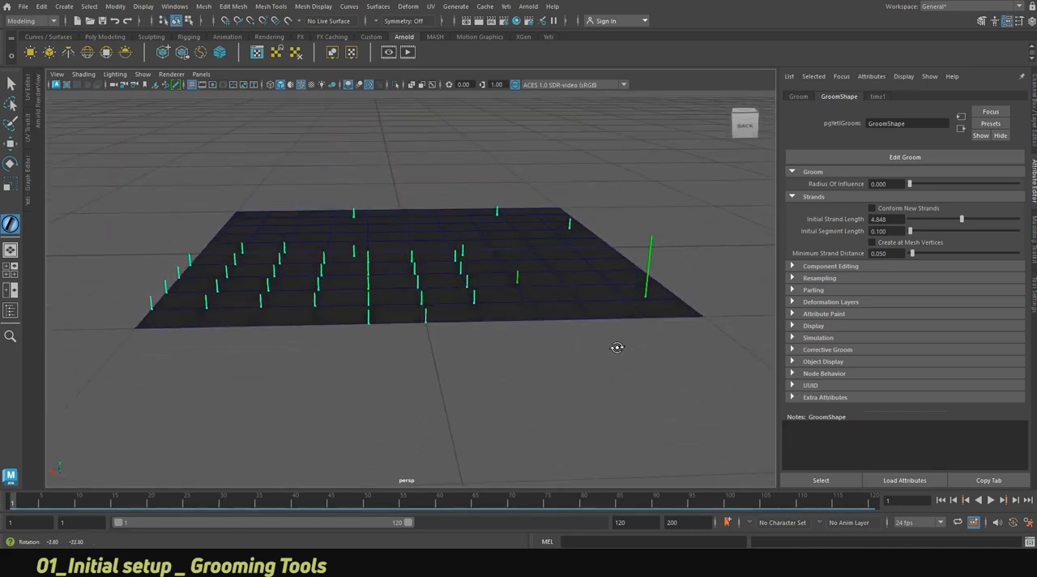
# Set the groom's Initial Strand Length to 8.
pyautogui.doubleClick(890, 218)
pyautogui.write('8')
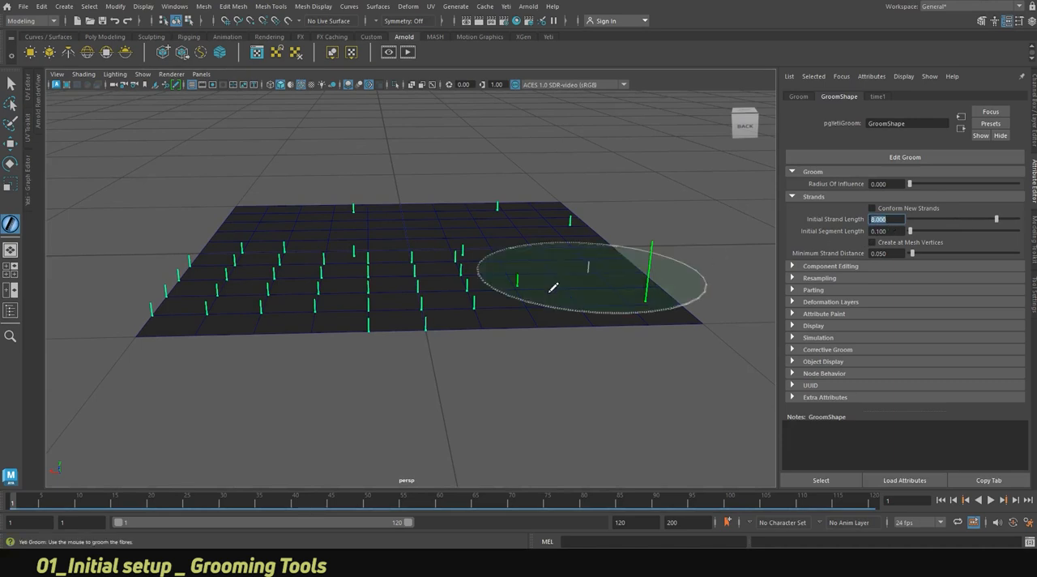
pyautogui.keyDown('alt'); pyautogui.moveTo(530, 276); pyautogui.dragTo(536, 299); pyautogui.keyUp('alt')
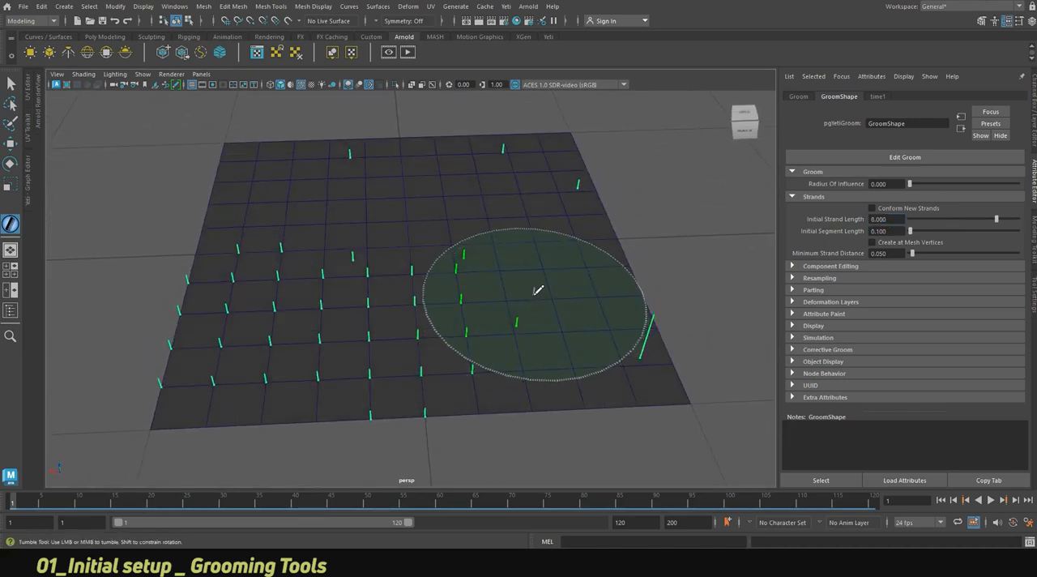
pyautogui.keyDown('alt'); pyautogui.moveTo(567, 294); pyautogui.dragTo(503, 306, button='right'); pyautogui.keyUp('alt')
pyautogui.keyDown('alt'); pyautogui.moveTo(503, 308); pyautogui.dragTo(493, 307, button='middle'); pyautogui.keyUp('alt')
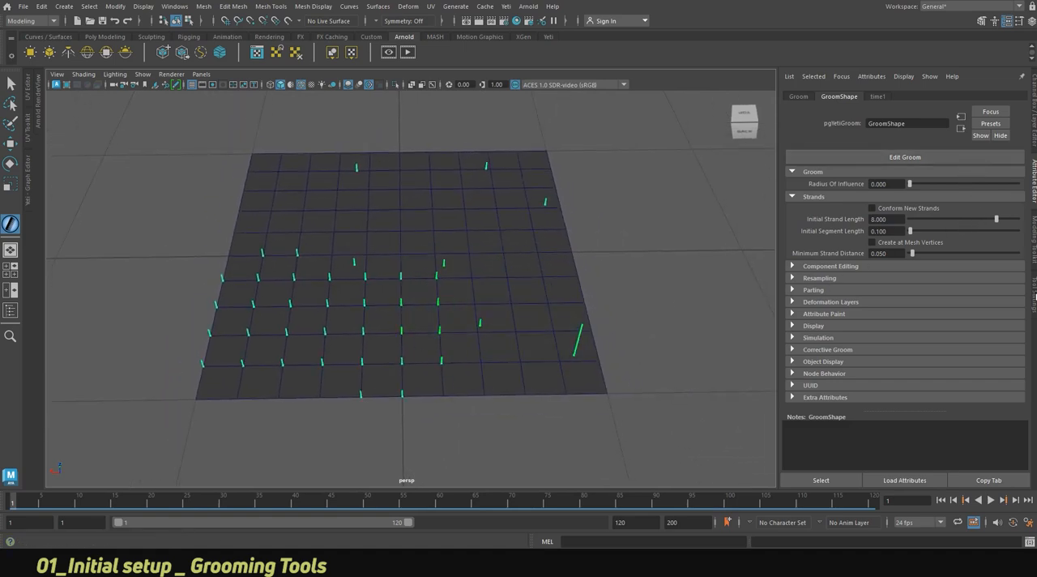
# Remove all strands from the plane and turn off the wireframe display.
pyautogui.click(1034, 296)
pyautogui.click(827, 330)
pyautogui.moveTo(552, 329)
pyautogui.mouseDown()
pyautogui.moveTo(364, 336)
pyautogui.moveTo(414, 250)
pyautogui.moveTo(417, 185)
pyautogui.mouseUp()
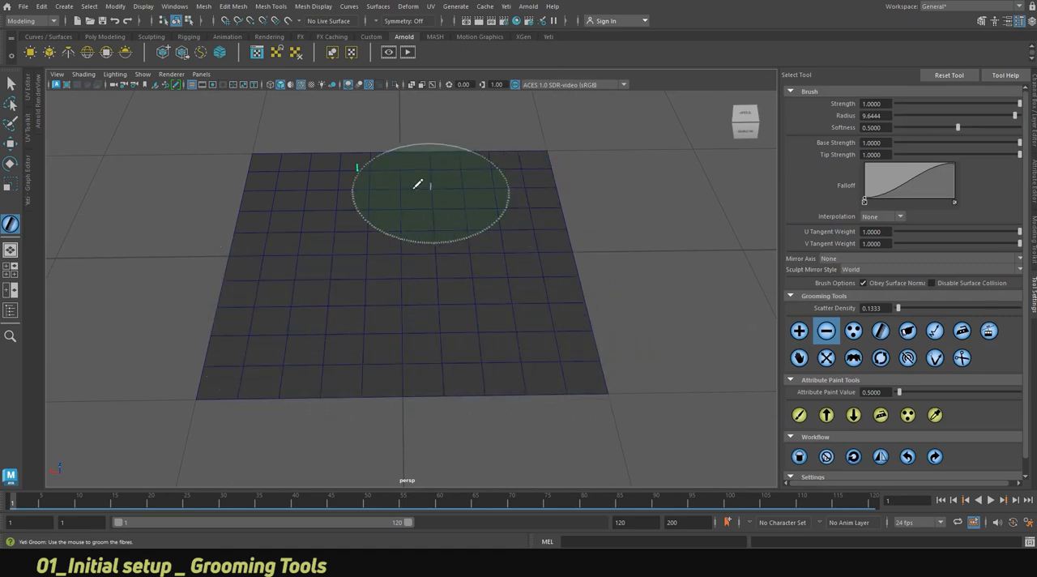
pyautogui.click(301, 85)
# Set the brush radius to about 4.62 and add nine strands in a three-by-three arrangement across the plane.
pyautogui.click(802, 329)
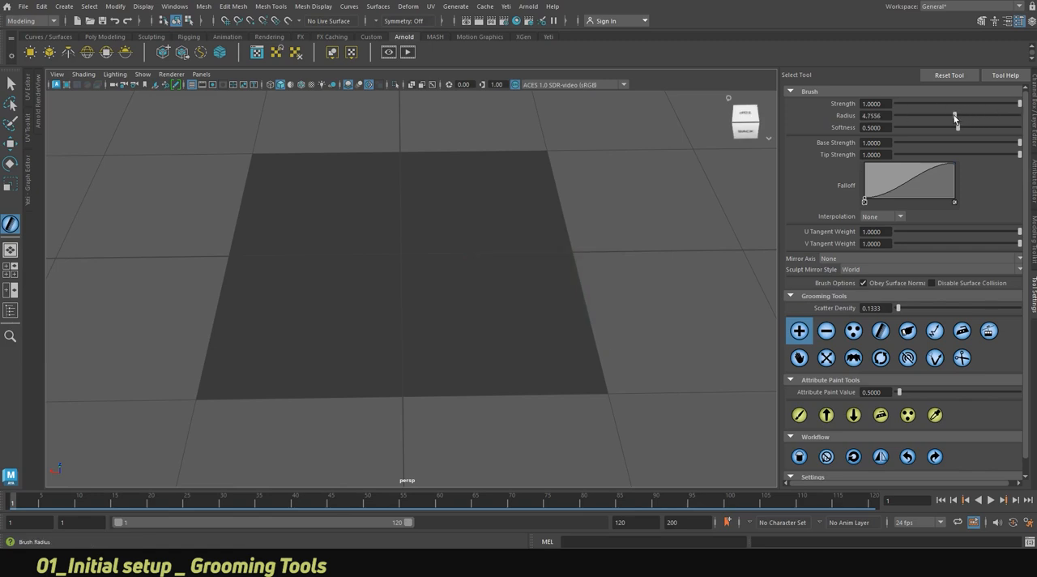
pyautogui.moveTo(955, 119); pyautogui.dragTo(951, 117)
pyautogui.click(557, 345)
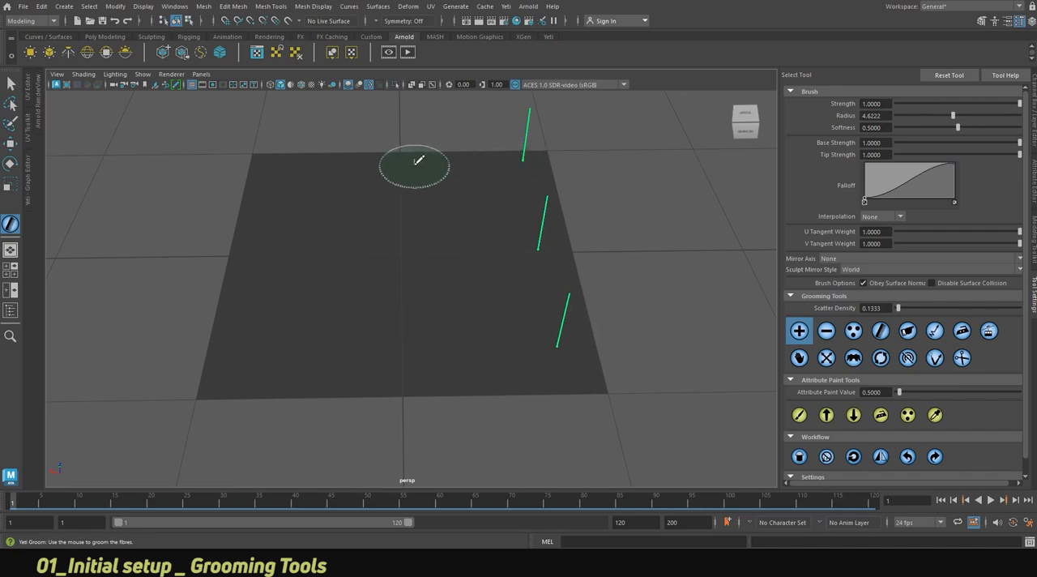
pyautogui.click(418, 245)
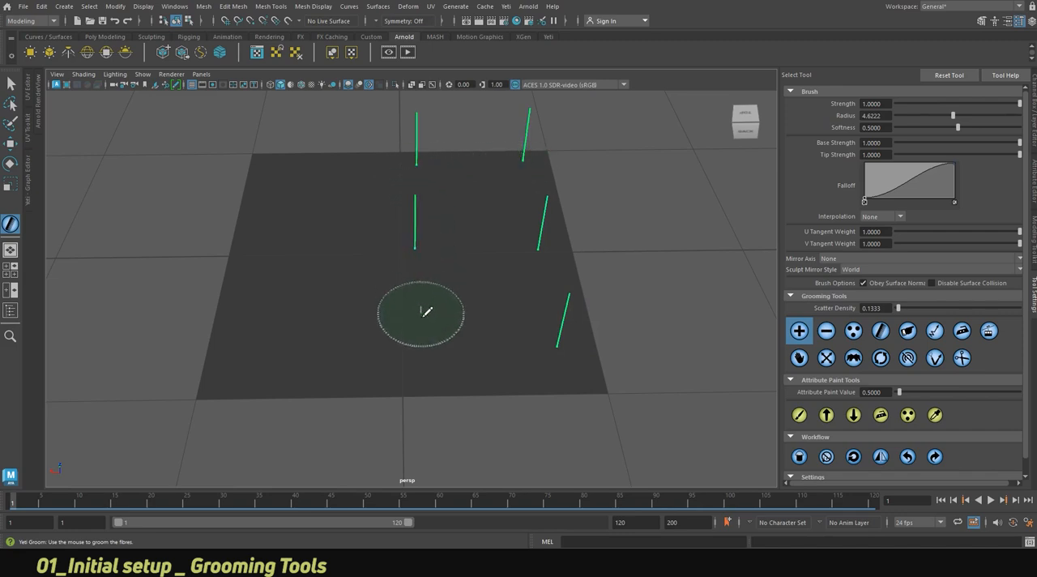
pyautogui.click(422, 353)
pyautogui.keyDown('alt'); pyautogui.moveTo(436, 298); pyautogui.dragTo(416, 343); pyautogui.keyUp('alt')
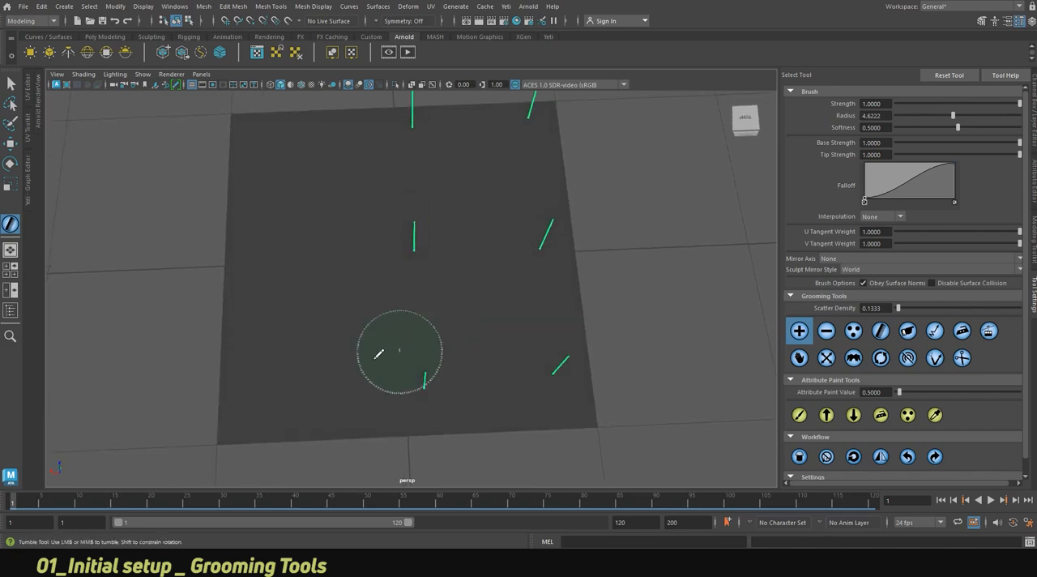
pyautogui.click(270, 396)
pyautogui.click(270, 256)
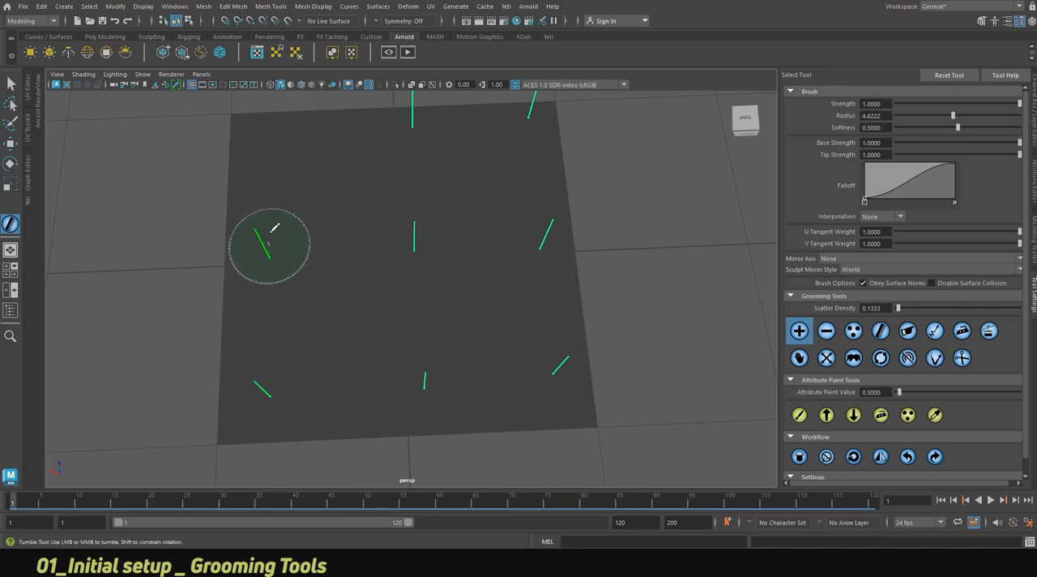
pyautogui.click(267, 129)
pyautogui.moveTo(499, 300)
pyautogui.keyDown('alt'); pyautogui.mouseDown()
pyautogui.moveTo(493, 260)
pyautogui.moveTo(510, 283)
pyautogui.moveTo(507, 307)
pyautogui.moveTo(505, 297)
pyautogui.mouseUp(); pyautogui.keyUp('alt')
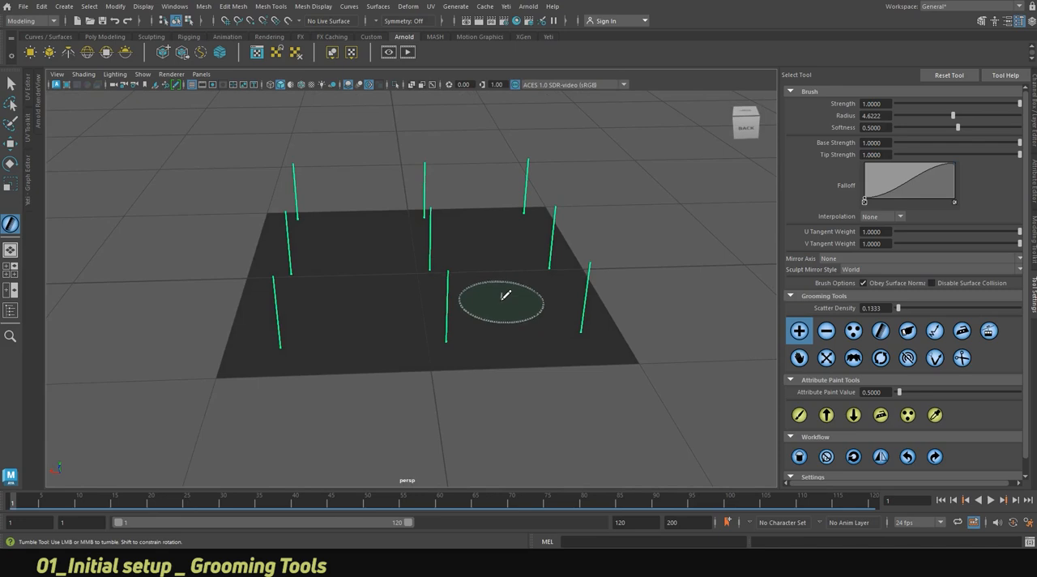
pyautogui.keyDown('alt'); pyautogui.moveTo(532, 316); pyautogui.dragTo(530, 321); pyautogui.keyUp('alt')
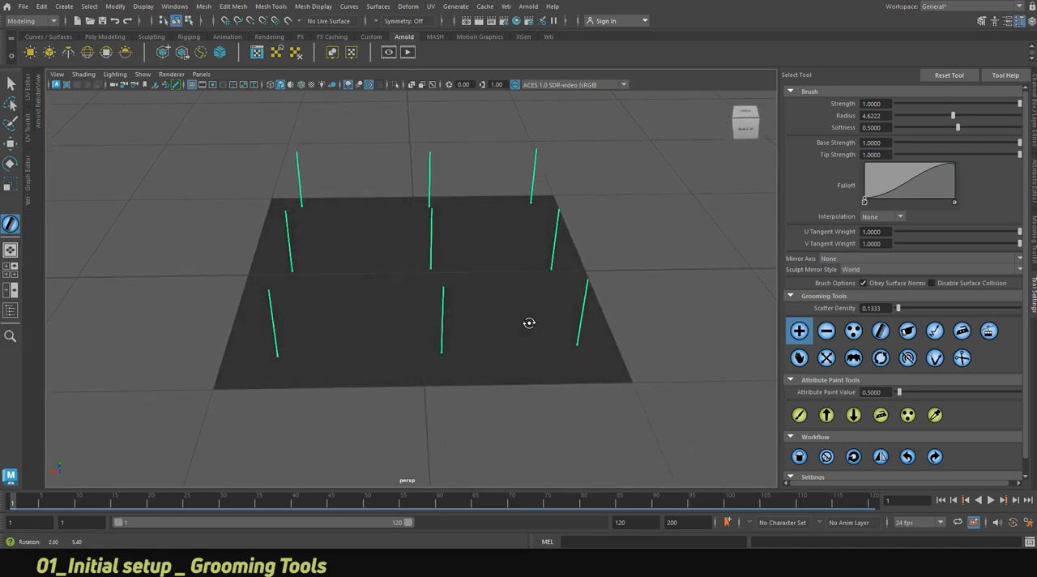
pyautogui.keyDown('alt'); pyautogui.moveTo(591, 339); pyautogui.dragTo(589, 357); pyautogui.keyUp('alt')
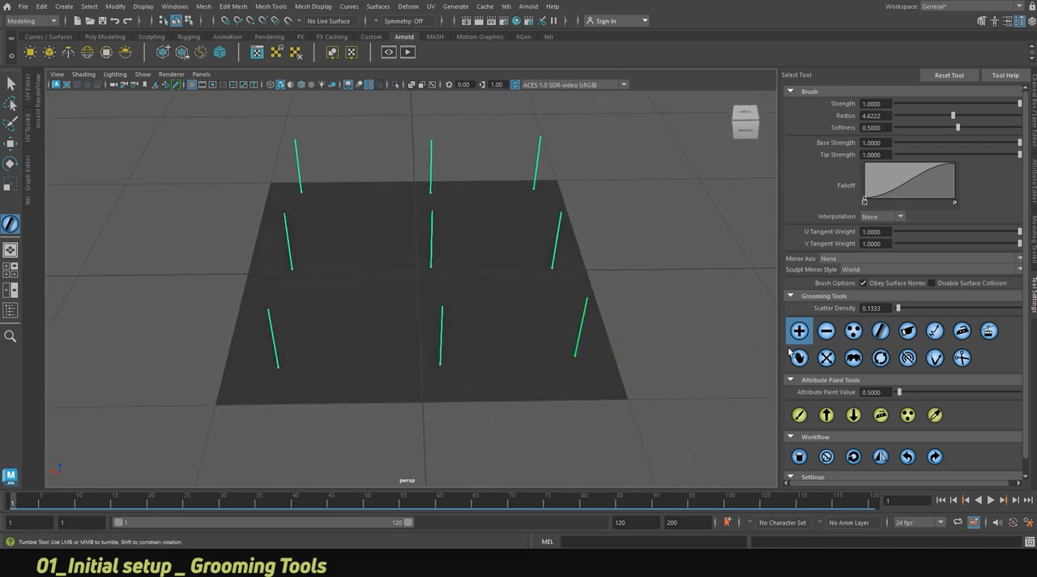
# Try the Scatter tool between the strands near the plane's centre with a radius of about 3.29, and undo it.
pyautogui.click(853, 330)
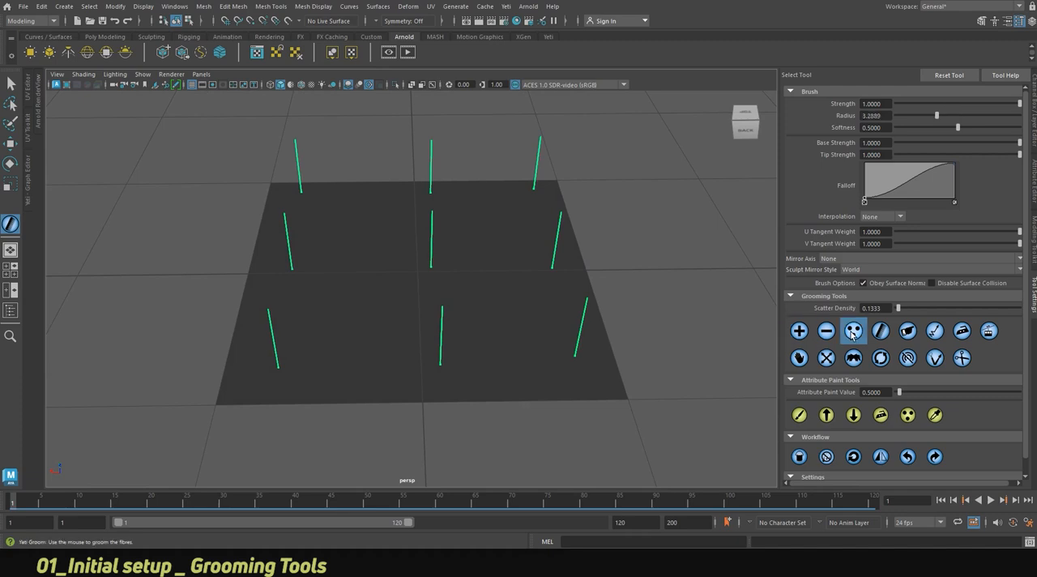
pyautogui.moveTo(516, 336)
pyautogui.mouseDown()
pyautogui.moveTo(490, 328)
pyautogui.moveTo(500, 332)
pyautogui.moveTo(433, 267)
pyautogui.moveTo(510, 285)
pyautogui.mouseUp()
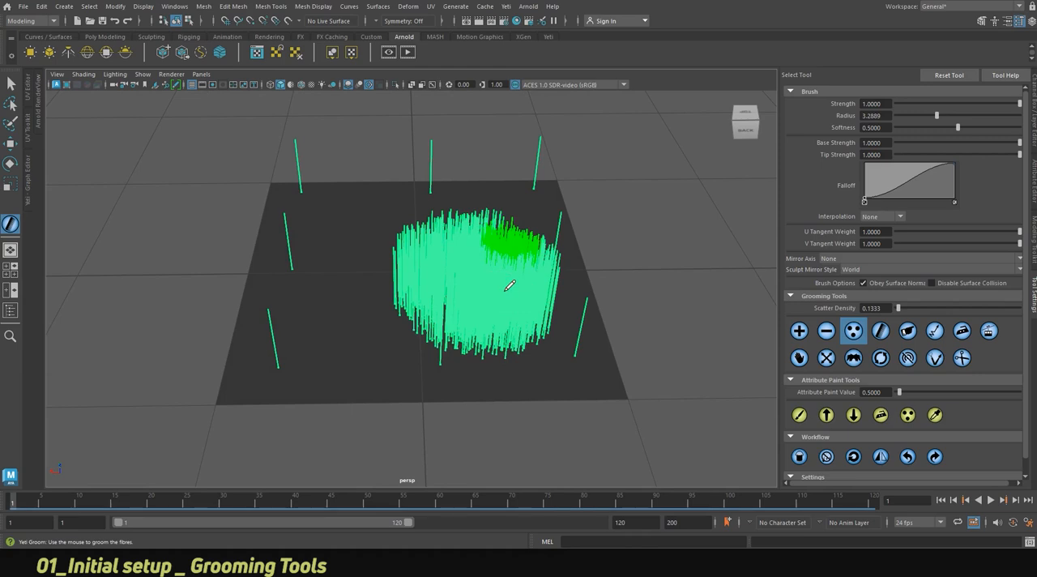
pyautogui.click(906, 457)
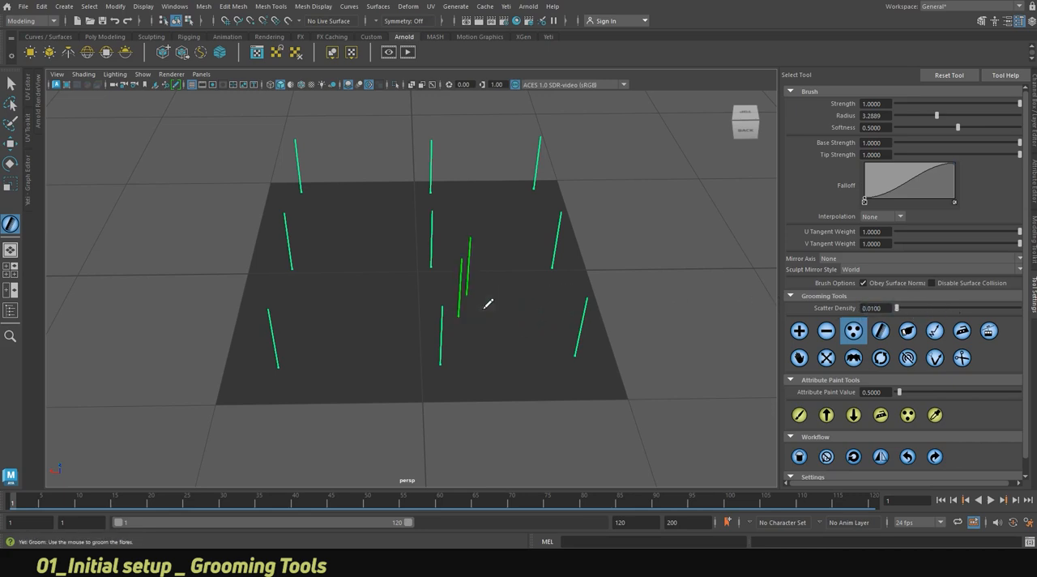
# Scatter sparse strands across the plane with a Scatter Density of 0.01, and undo them.
pyautogui.moveTo(395, 304); pyautogui.dragTo(340, 280)
pyautogui.click(376, 223)
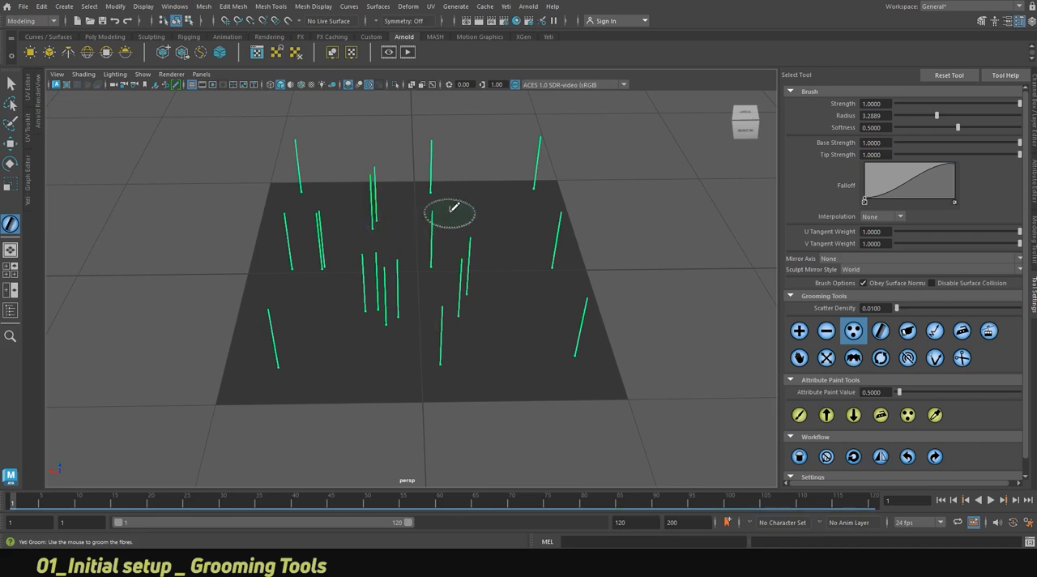
pyautogui.moveTo(519, 221)
pyautogui.mouseDown()
pyautogui.moveTo(532, 297)
pyautogui.moveTo(454, 337)
pyautogui.moveTo(324, 351)
pyautogui.moveTo(332, 356)
pyautogui.mouseUp()
pyautogui.click(907, 457)
pyautogui.click(908, 457)
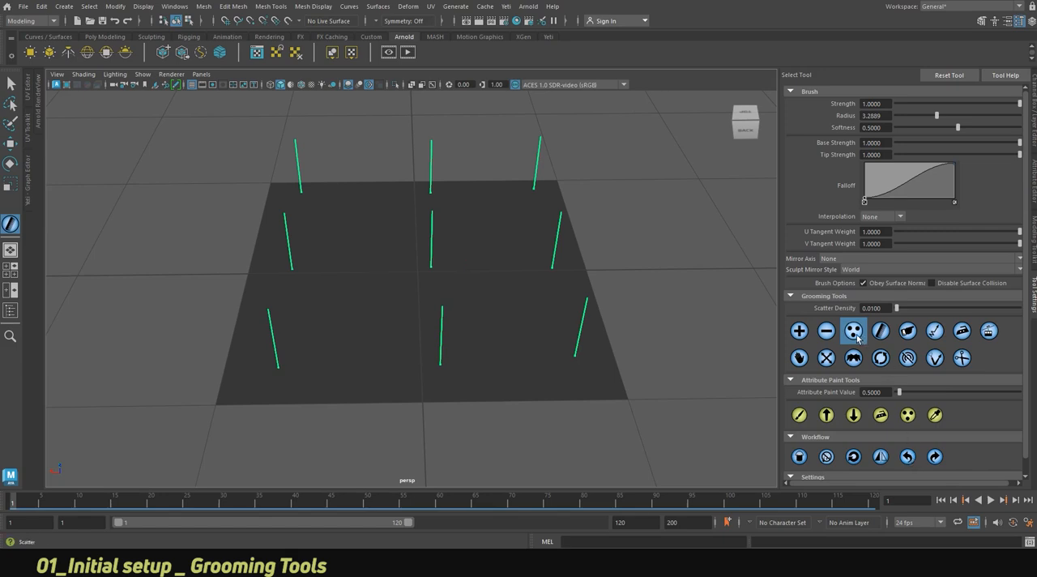
# Comb the front-right strand towards the plane's centre with a brush radius of about 4.98 and Smooth falloff interpolation.
pyautogui.moveTo(483, 331)
pyautogui.keyDown('alt'); pyautogui.mouseDown()
pyautogui.moveTo(458, 331)
pyautogui.moveTo(532, 330)
pyautogui.mouseUp(); pyautogui.keyUp('alt')
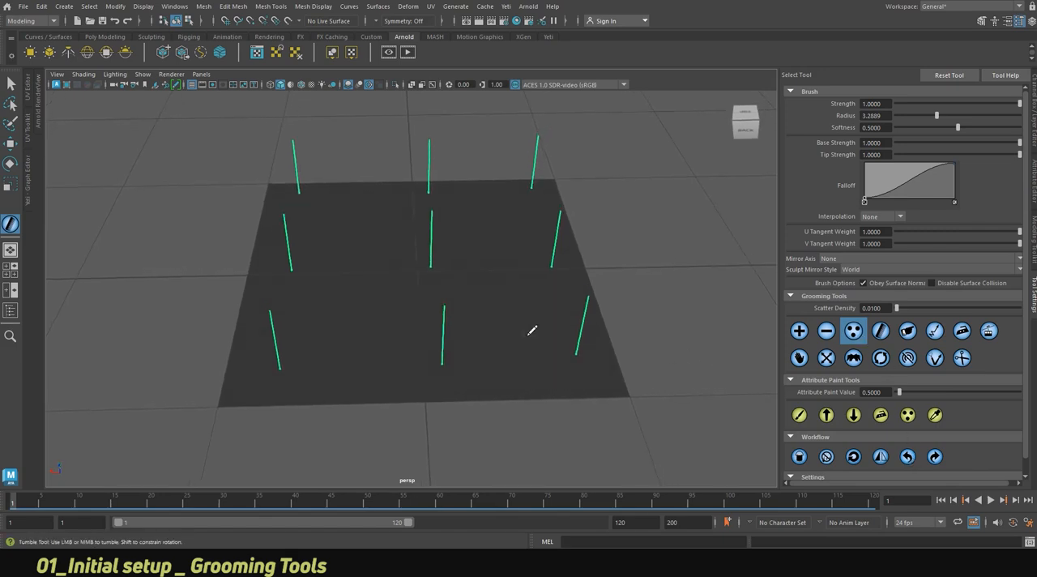
pyautogui.click(879, 331)
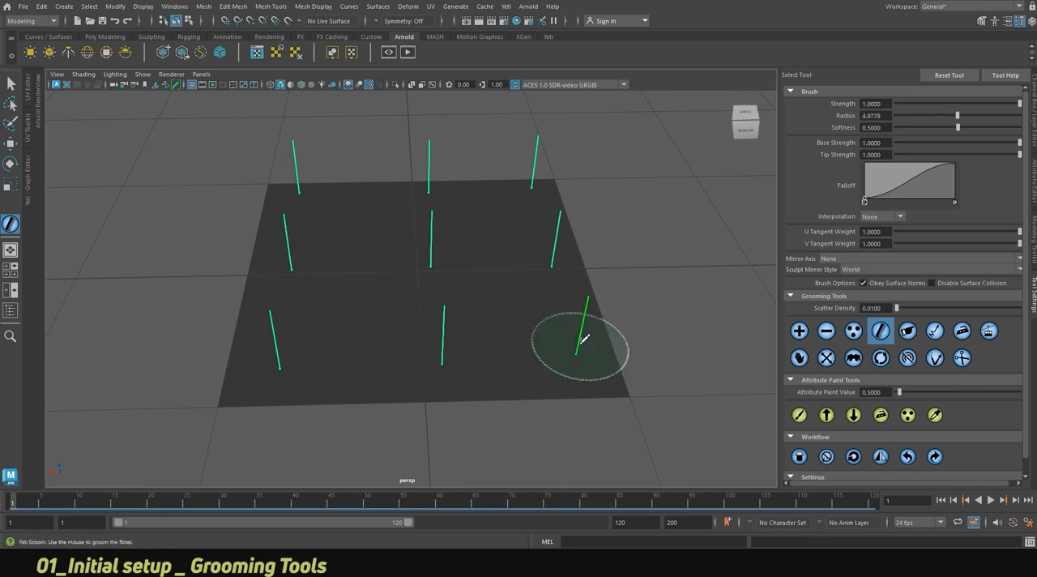
pyautogui.moveTo(586, 340)
pyautogui.mouseDown()
pyautogui.moveTo(546, 343)
pyautogui.moveTo(593, 348)
pyautogui.moveTo(568, 350)
pyautogui.moveTo(575, 324)
pyautogui.mouseUp()
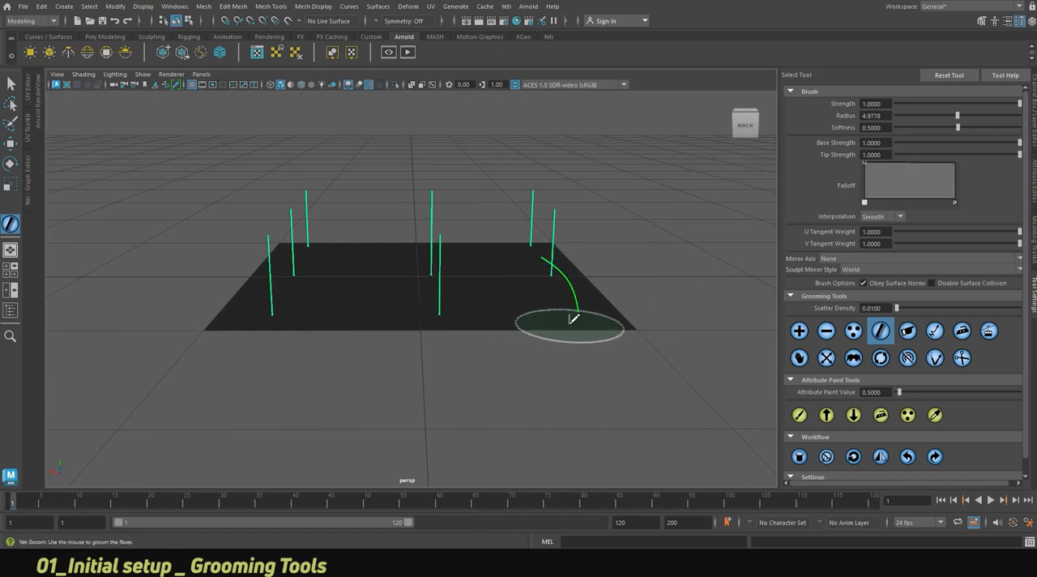
pyautogui.keyDown('alt'); pyautogui.moveTo(567, 297); pyautogui.dragTo(736, 334, button='right'); pyautogui.keyUp('alt')
pyautogui.keyDown('alt'); pyautogui.moveTo(720, 334); pyautogui.dragTo(539, 330, button='middle'); pyautogui.keyUp('alt')
pyautogui.keyDown('alt'); pyautogui.moveTo(539, 331); pyautogui.dragTo(660, 325, button='right'); pyautogui.keyUp('alt')
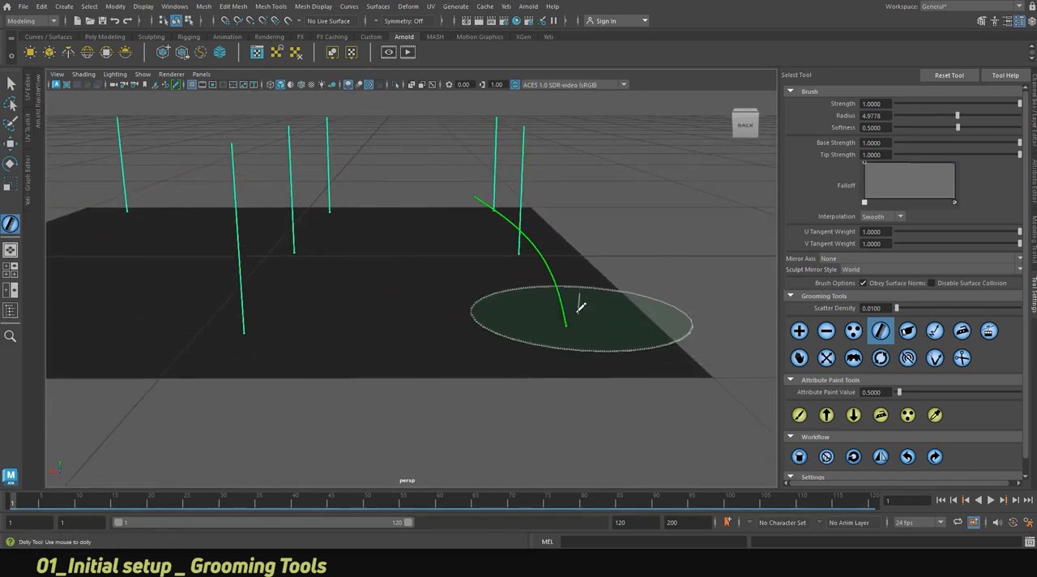
# Shift the start of the Falloff curve inward and comb the front-right strand again.
pyautogui.moveTo(590, 339)
pyautogui.mouseDown()
pyautogui.moveTo(548, 343)
pyautogui.moveTo(614, 335)
pyautogui.mouseUp()
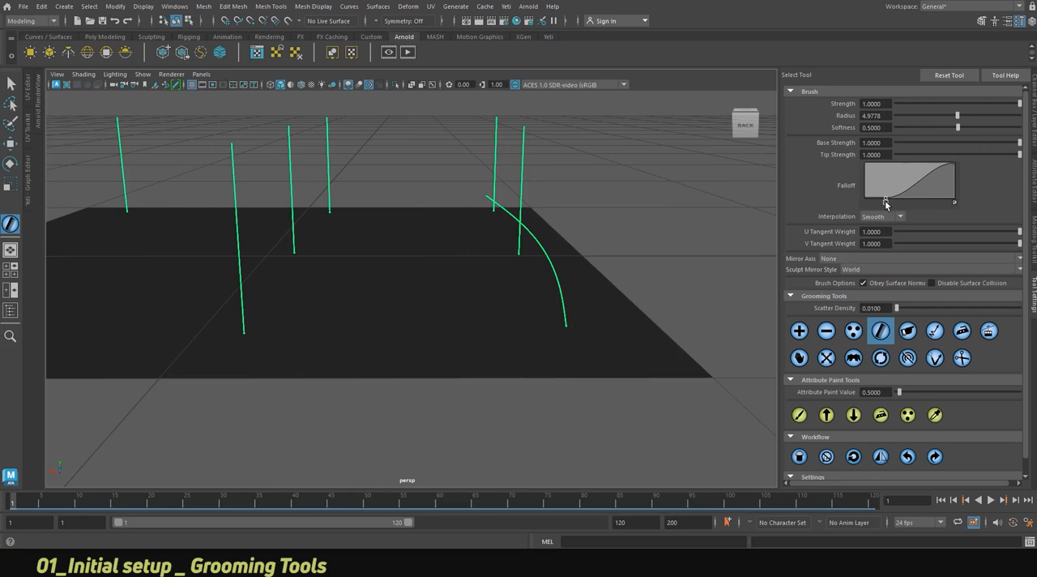
pyautogui.moveTo(583, 311)
pyautogui.mouseDown()
pyautogui.moveTo(566, 351)
pyautogui.moveTo(623, 326)
pyautogui.moveTo(548, 296)
pyautogui.moveTo(521, 301)
pyautogui.mouseUp()
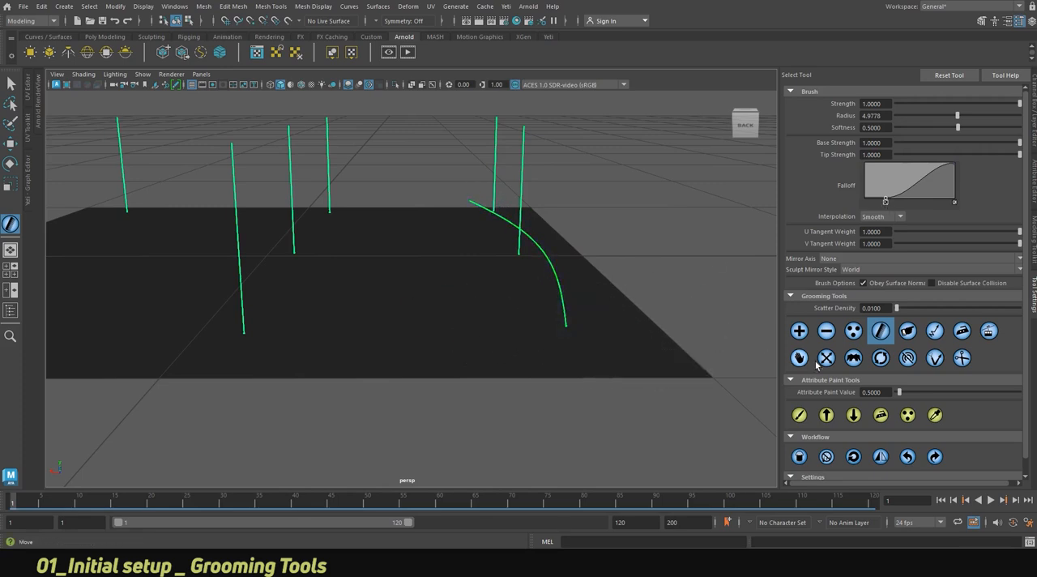
pyautogui.moveTo(620, 332)
pyautogui.keyDown('alt'); pyautogui.mouseDown()
pyautogui.moveTo(484, 322)
pyautogui.moveTo(418, 301)
pyautogui.moveTo(444, 311)
pyautogui.moveTo(511, 304)
pyautogui.moveTo(478, 332)
pyautogui.mouseUp(); pyautogui.keyUp('alt')
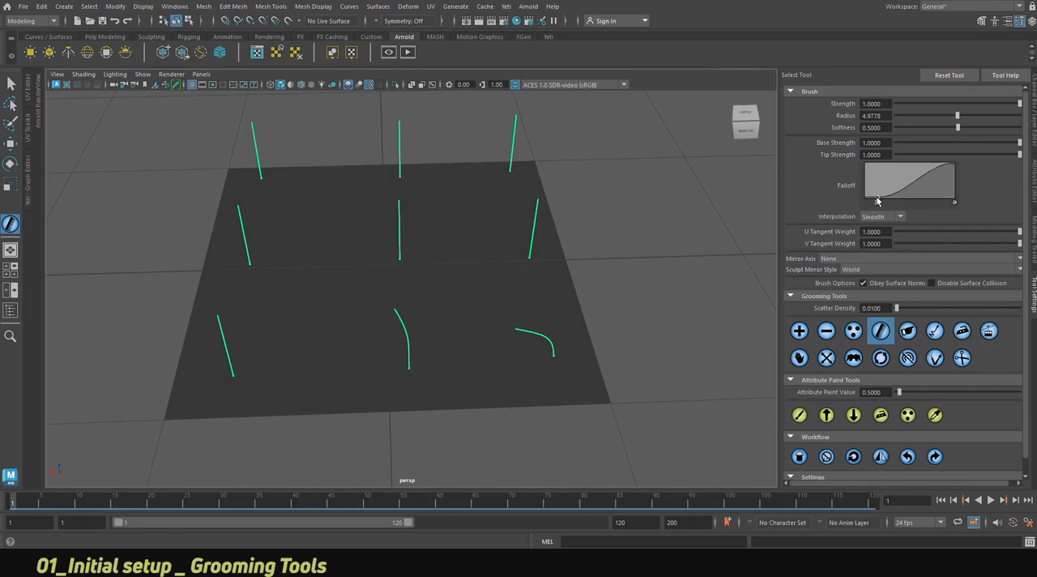
# Return the Falloff curve's start to its edge and comb the remaining strands over in the same direction as the front-right one.
pyautogui.moveTo(440, 371)
pyautogui.mouseDown()
pyautogui.moveTo(208, 370)
pyautogui.moveTo(226, 348)
pyautogui.moveTo(249, 256)
pyautogui.mouseUp()
pyautogui.moveTo(472, 241); pyautogui.dragTo(350, 240)
pyautogui.moveTo(578, 244)
pyautogui.mouseDown()
pyautogui.moveTo(540, 245)
pyautogui.moveTo(537, 208)
pyautogui.moveTo(499, 162)
pyautogui.moveTo(523, 166)
pyautogui.moveTo(224, 170)
pyautogui.moveTo(273, 170)
pyautogui.mouseUp()
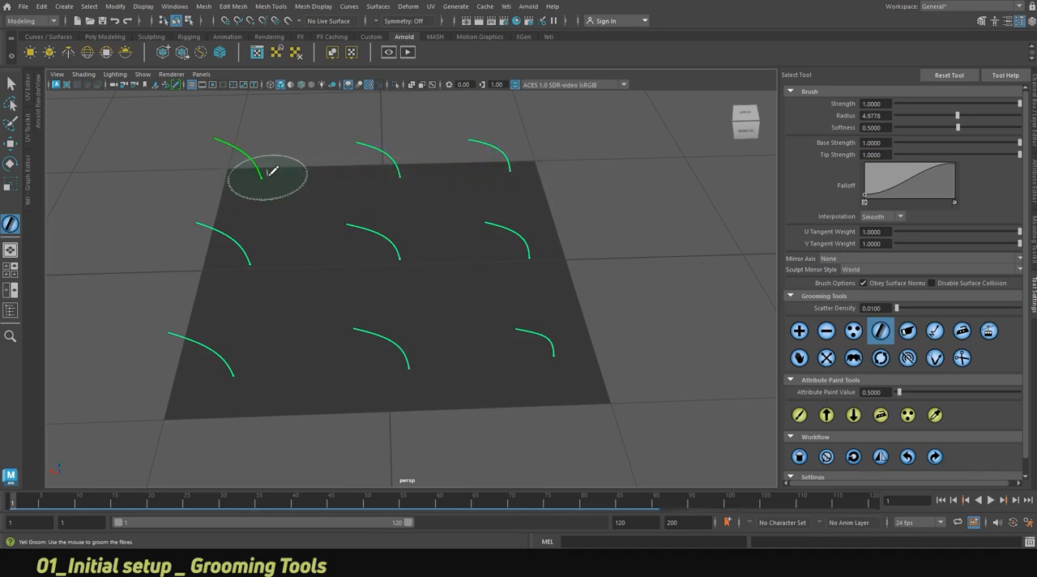
pyautogui.moveTo(442, 309)
pyautogui.keyDown('alt'); pyautogui.mouseDown()
pyautogui.moveTo(446, 335)
pyautogui.moveTo(455, 282)
pyautogui.mouseUp(); pyautogui.keyUp('alt')
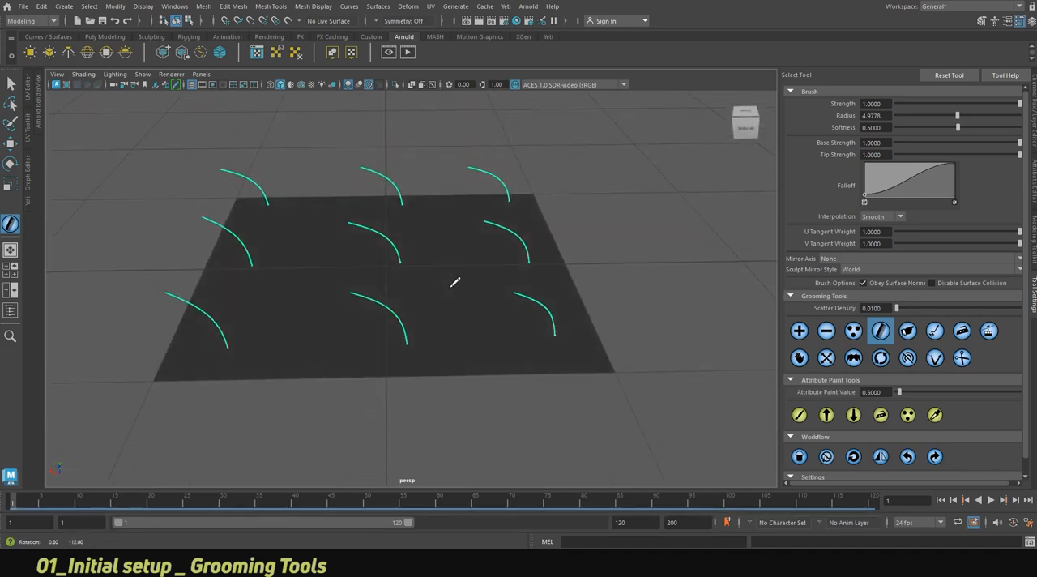
# Use the Direction tool to reorient strands in the front, back and middle rows.
pyautogui.click(914, 335)
pyautogui.moveTo(551, 324)
pyautogui.mouseDown()
pyautogui.moveTo(564, 331)
pyautogui.moveTo(551, 324)
pyautogui.moveTo(556, 334)
pyautogui.moveTo(557, 312)
pyautogui.moveTo(569, 350)
pyautogui.moveTo(556, 365)
pyautogui.moveTo(564, 366)
pyautogui.moveTo(530, 363)
pyautogui.moveTo(540, 365)
pyautogui.moveTo(430, 402)
pyautogui.moveTo(259, 405)
pyautogui.mouseUp()
pyautogui.moveTo(463, 182)
pyautogui.mouseDown()
pyautogui.moveTo(510, 126)
pyautogui.moveTo(249, 144)
pyautogui.mouseUp()
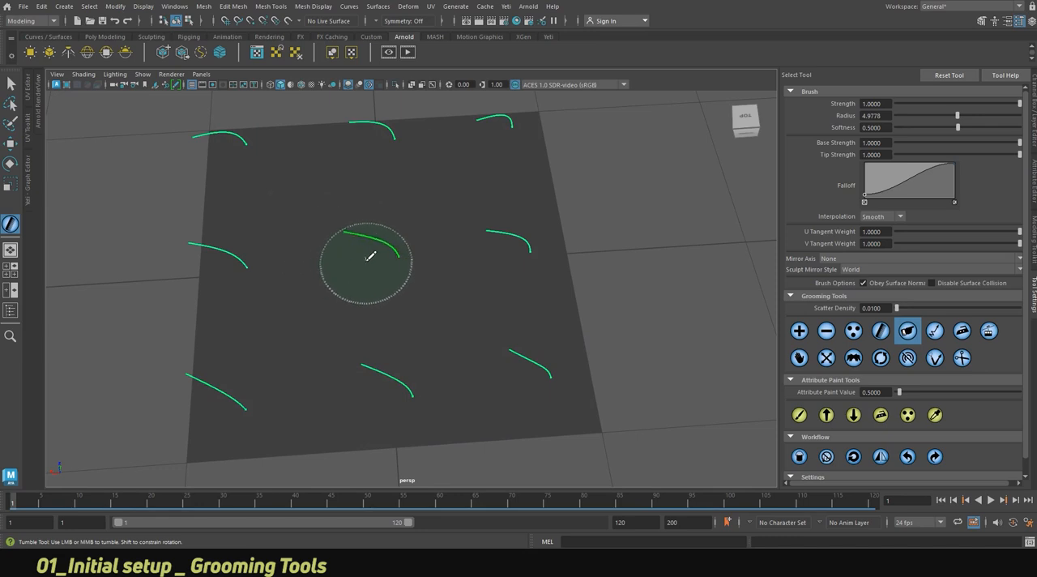
pyautogui.moveTo(307, 265); pyautogui.dragTo(255, 257)
pyautogui.moveTo(479, 264); pyautogui.dragTo(490, 268)
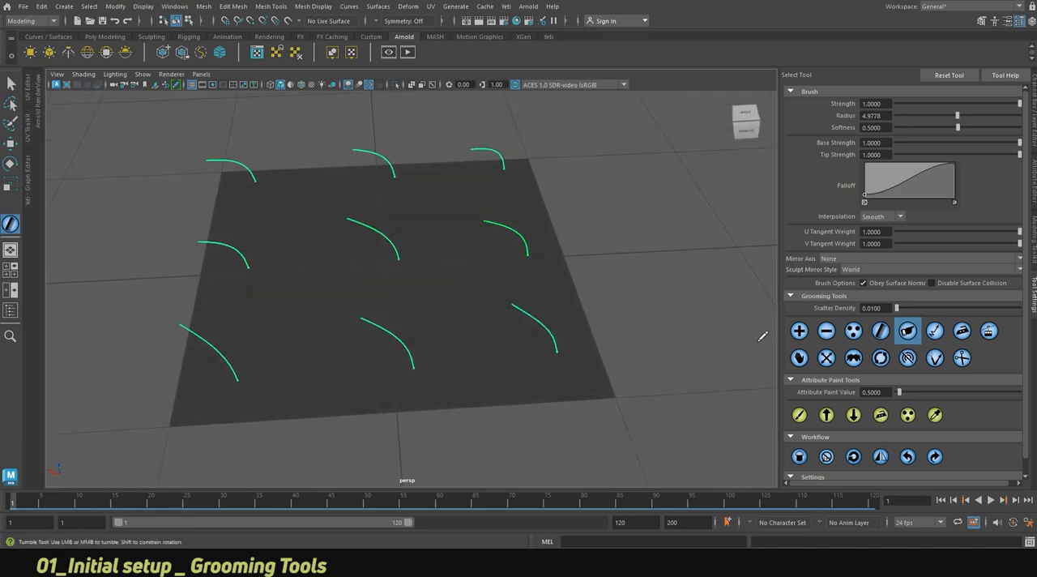
# Try the Straighten tool across the front row of strands.
pyautogui.click(937, 335)
pyautogui.moveTo(583, 338)
pyautogui.mouseDown()
pyautogui.moveTo(565, 347)
pyautogui.moveTo(570, 332)
pyautogui.moveTo(553, 297)
pyautogui.moveTo(562, 343)
pyautogui.moveTo(570, 320)
pyautogui.moveTo(584, 321)
pyautogui.moveTo(418, 294)
pyautogui.moveTo(234, 295)
pyautogui.moveTo(235, 305)
pyautogui.mouseUp()
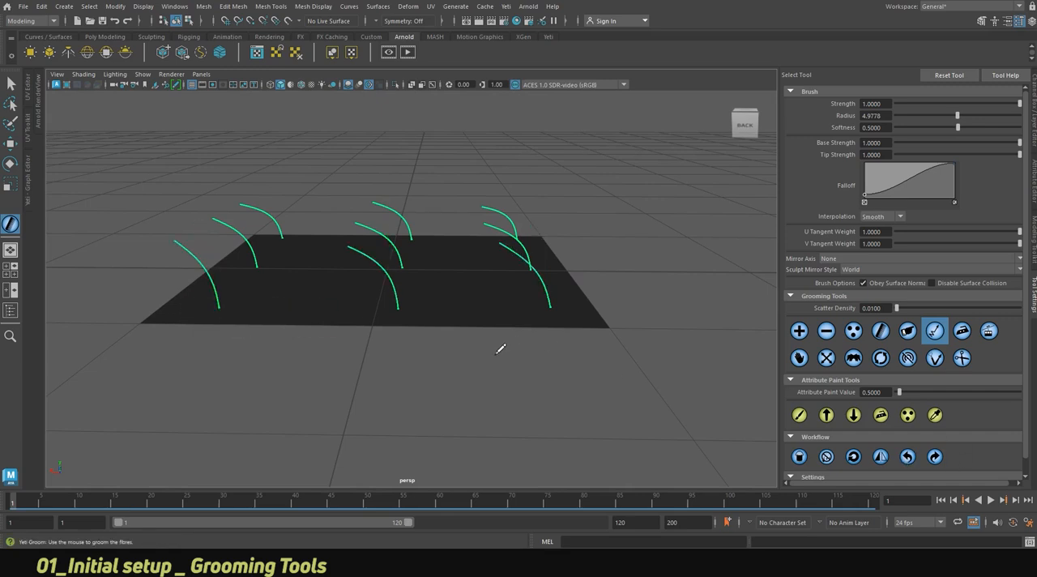
pyautogui.keyDown('alt'); pyautogui.moveTo(508, 329); pyautogui.dragTo(511, 303); pyautogui.keyUp('alt')
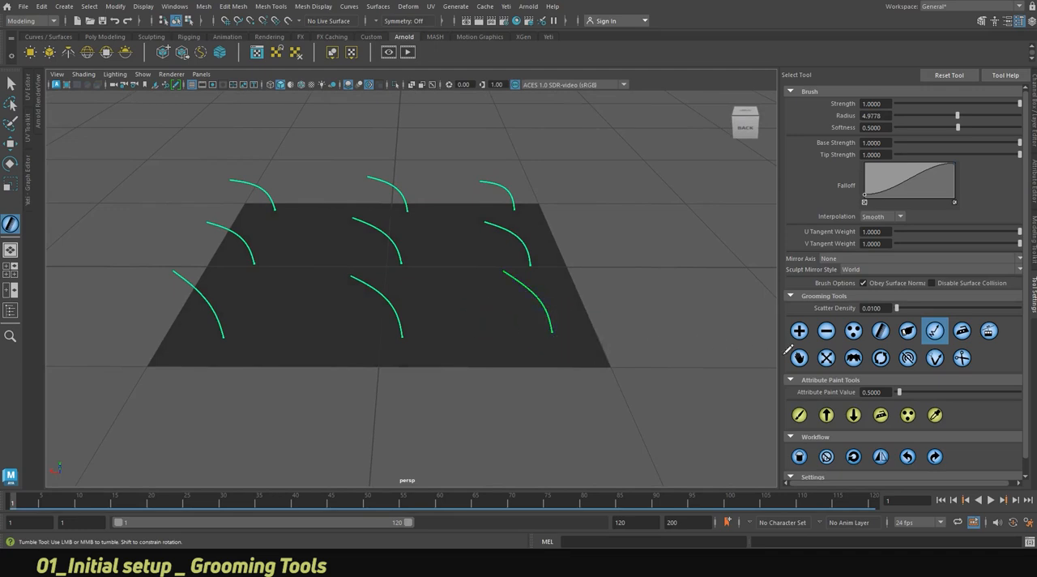
# Raise the front-right strand until it stands nearly upright on the plane.
pyautogui.click(988, 332)
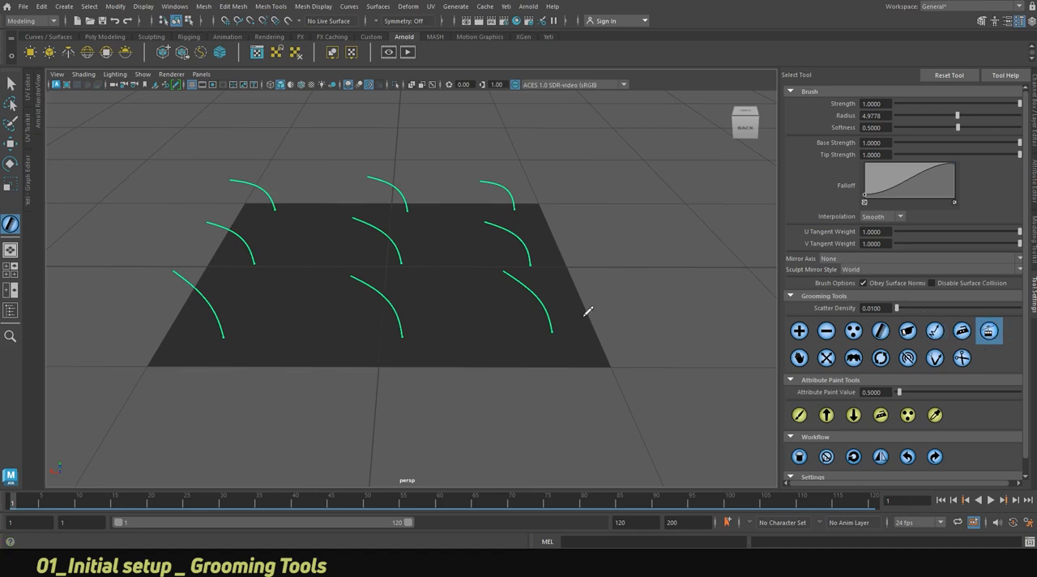
pyautogui.moveTo(551, 314)
pyautogui.mouseDown()
pyautogui.moveTo(558, 303)
pyautogui.moveTo(559, 327)
pyautogui.mouseUp()
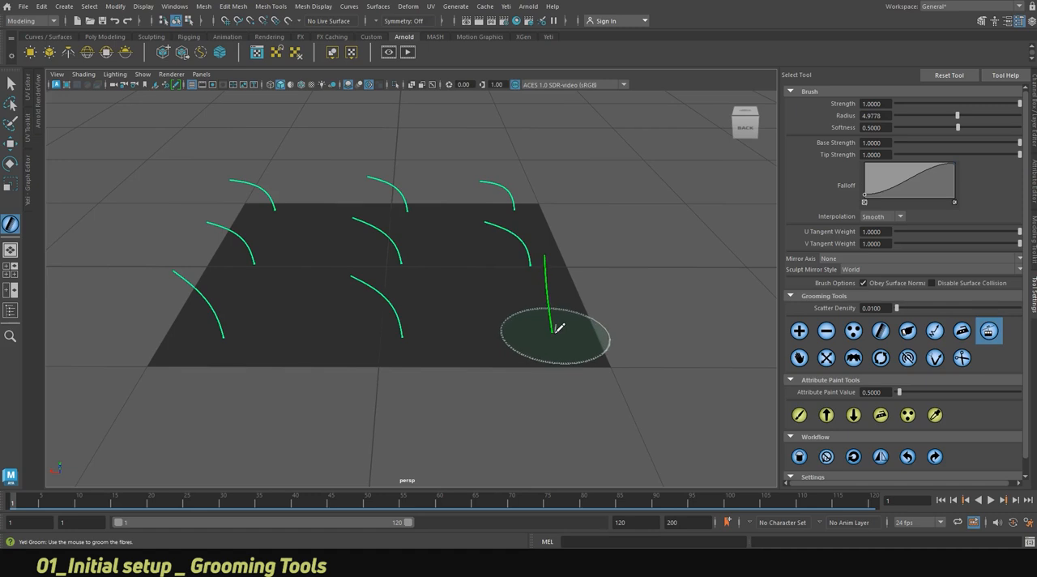
pyautogui.keyDown('alt'); pyautogui.moveTo(558, 328); pyautogui.dragTo(534, 326); pyautogui.keyUp('alt')
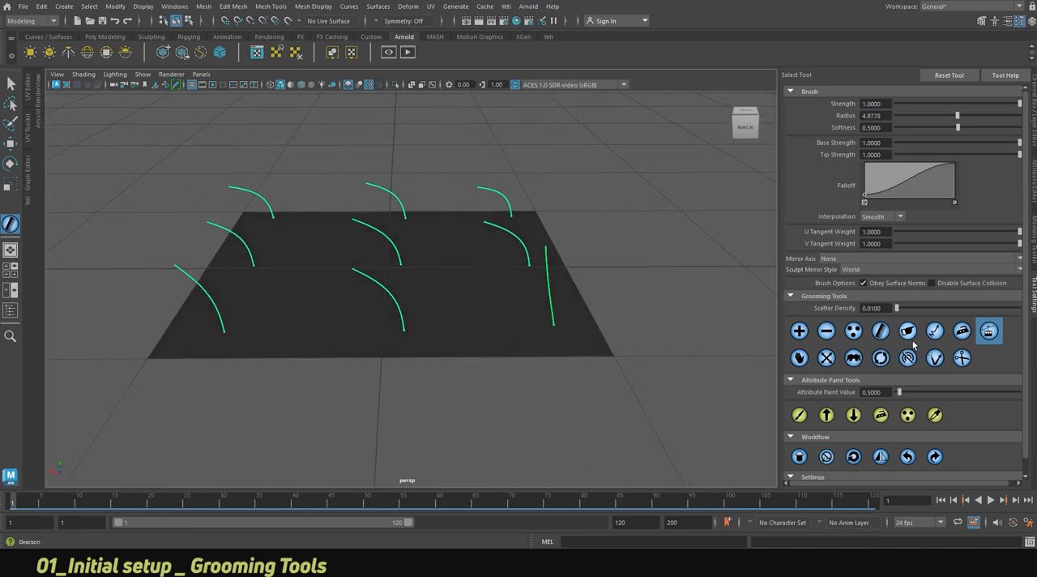
# Straighten the front-middle strand and adjust the upright lean of the front-right strand.
pyautogui.click(935, 331)
pyautogui.moveTo(381, 312)
pyautogui.mouseDown()
pyautogui.moveTo(405, 336)
pyautogui.moveTo(409, 322)
pyautogui.moveTo(451, 301)
pyautogui.mouseUp()
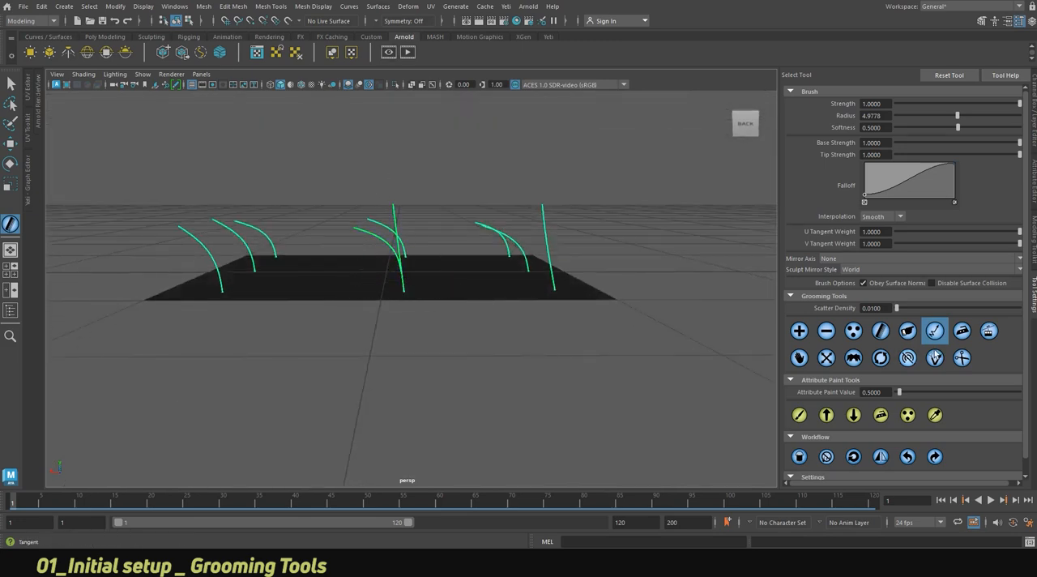
pyautogui.click(988, 331)
pyautogui.moveTo(567, 293)
pyautogui.mouseDown()
pyautogui.moveTo(553, 296)
pyautogui.moveTo(562, 293)
pyautogui.mouseUp()
pyautogui.keyDown('alt'); pyautogui.moveTo(549, 185); pyautogui.dragTo(537, 275); pyautogui.keyUp('alt')
pyautogui.keyDown('alt'); pyautogui.moveTo(505, 317); pyautogui.dragTo(527, 311, button='middle'); pyautogui.keyUp('alt')
pyautogui.keyDown('alt'); pyautogui.moveTo(528, 311); pyautogui.dragTo(524, 291); pyautogui.keyUp('alt')
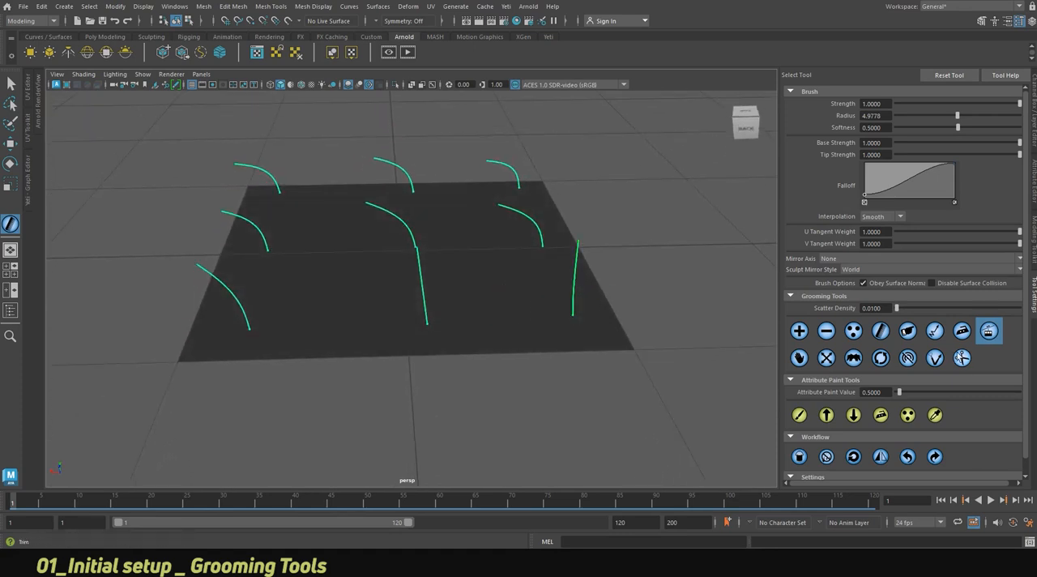
# Use the Move tool to reposition the front-row, centre and middle-left strands on the plane.
pyautogui.click(807, 361)
pyautogui.moveTo(432, 315)
pyautogui.mouseDown()
pyautogui.moveTo(416, 310)
pyautogui.moveTo(450, 324)
pyautogui.mouseUp()
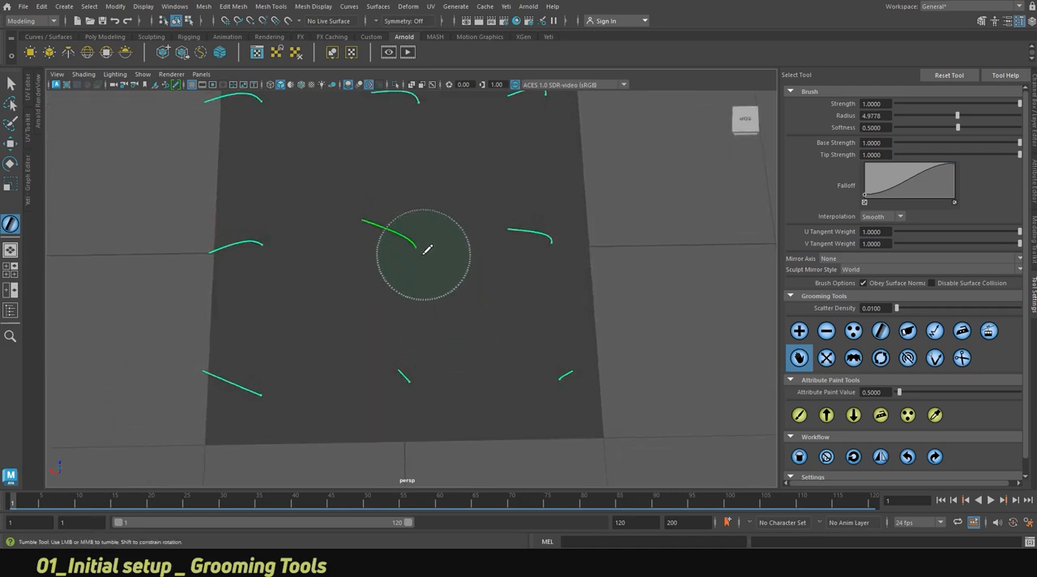
pyautogui.moveTo(423, 254); pyautogui.dragTo(421, 256)
pyautogui.moveTo(272, 256); pyautogui.dragTo(271, 250)
pyautogui.moveTo(260, 386); pyautogui.dragTo(255, 379)
pyautogui.moveTo(570, 374); pyautogui.dragTo(525, 321)
# Lengthen the front-right and front-middle strands with a brush strength of about 0.34.
pyautogui.click(835, 362)
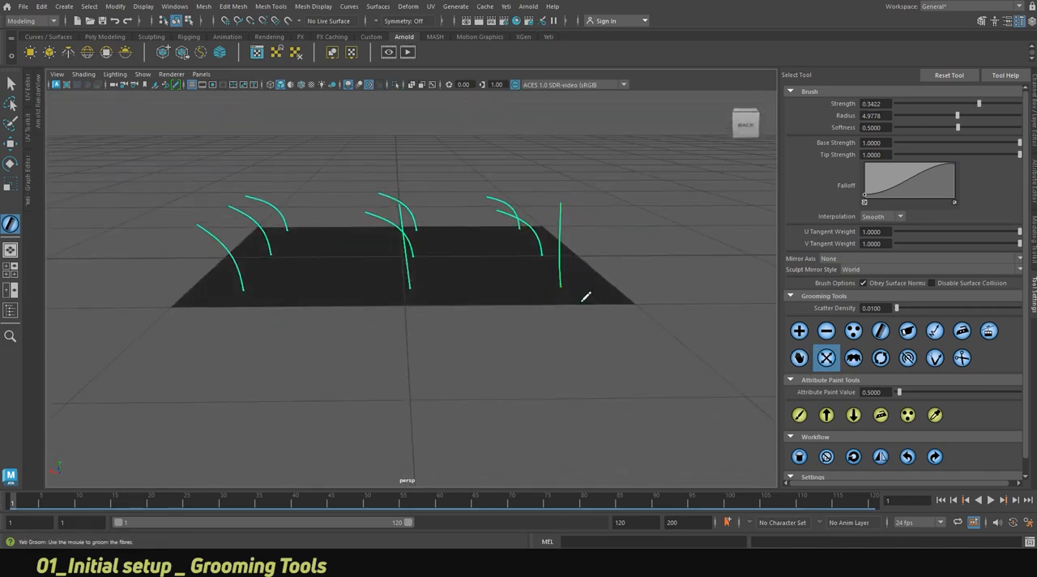
pyautogui.moveTo(567, 294); pyautogui.dragTo(543, 293)
pyautogui.keyDown('alt'); pyautogui.moveTo(542, 293); pyautogui.dragTo(433, 281, button='right'); pyautogui.keyUp('alt')
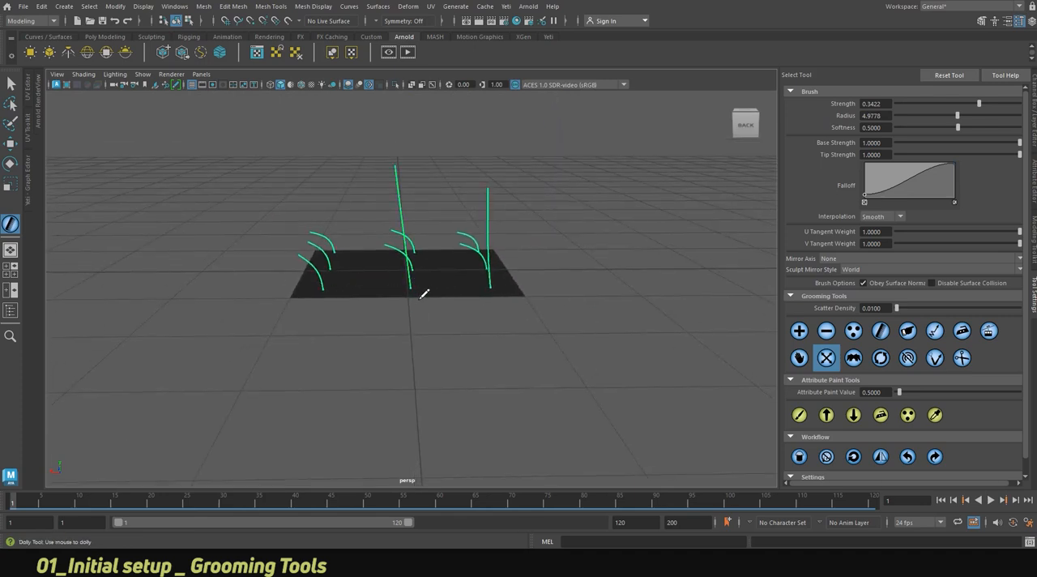
# Set the brush strength to about -0.24 and shorten the front-middle strand and the strands along the right side.
pyautogui.keyDown('alt'); pyautogui.moveTo(427, 290); pyautogui.dragTo(439, 287, button='right'); pyautogui.keyUp('alt')
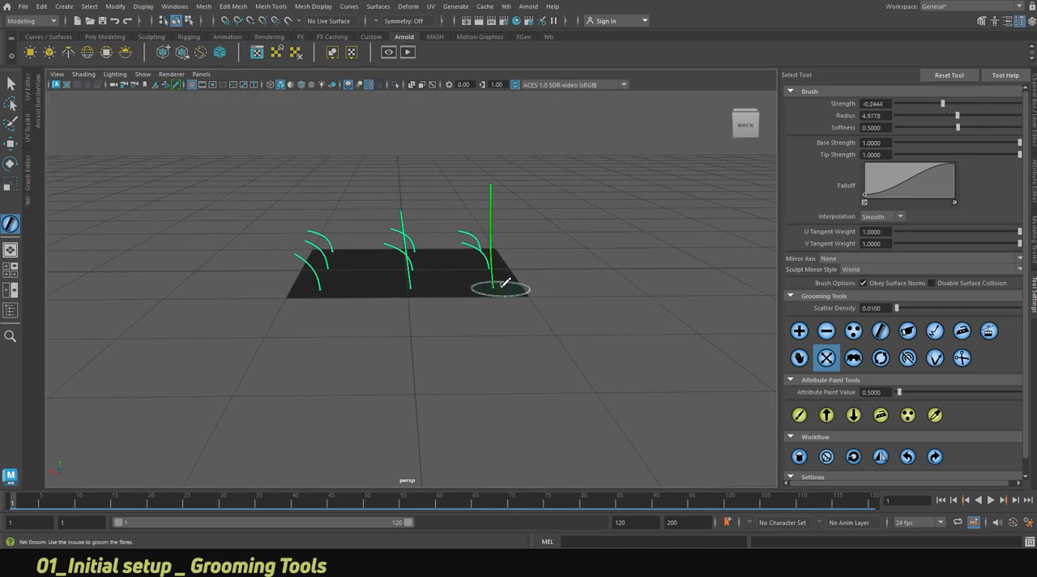
pyautogui.click(422, 290)
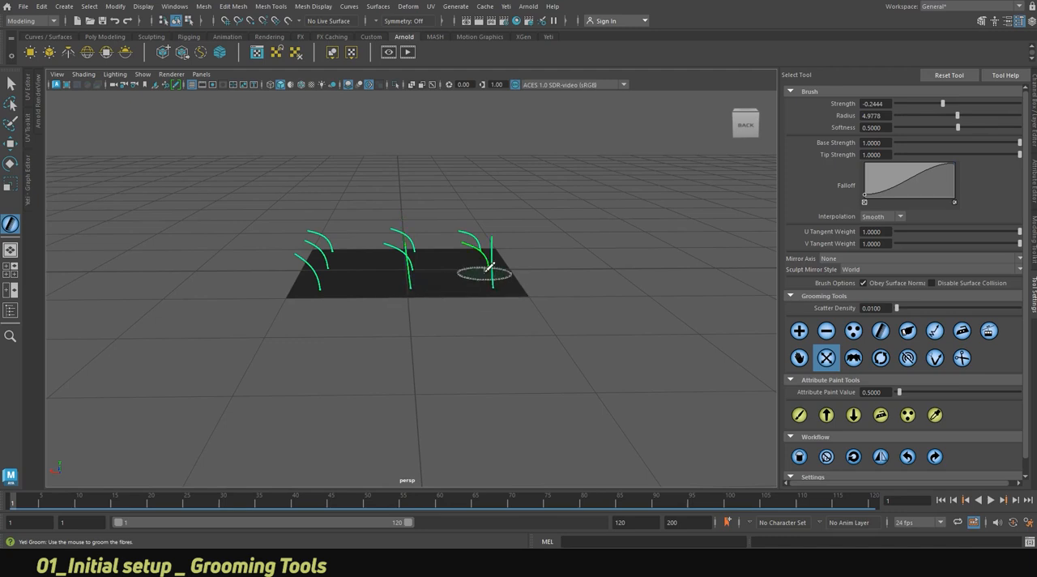
pyautogui.keyDown('alt'); pyautogui.moveTo(489, 267); pyautogui.dragTo(486, 300); pyautogui.keyUp('alt')
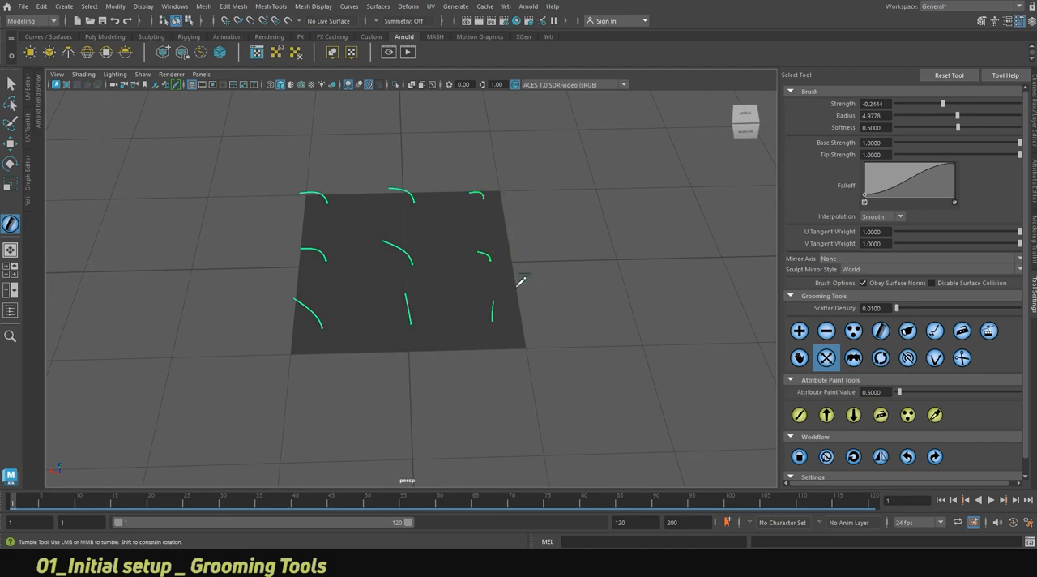
# Comb the front-middle and front-right strands over to match the other strands, with the brush strength at 1.
pyautogui.keyDown('alt'); pyautogui.moveTo(516, 322); pyautogui.dragTo(493, 280); pyautogui.keyUp('alt')
pyautogui.keyDown('alt'); pyautogui.moveTo(494, 280); pyautogui.dragTo(661, 303, button='right'); pyautogui.keyUp('alt')
pyautogui.click(879, 330)
pyautogui.moveTo(359, 209)
pyautogui.keyDown('alt'); pyautogui.mouseDown()
pyautogui.moveTo(405, 301)
pyautogui.moveTo(381, 319)
pyautogui.moveTo(416, 345)
pyautogui.moveTo(405, 338)
pyautogui.mouseUp(); pyautogui.keyUp('alt')
pyautogui.moveTo(575, 321)
pyautogui.mouseDown()
pyautogui.moveTo(488, 317)
pyautogui.moveTo(533, 314)
pyautogui.moveTo(535, 286)
pyautogui.mouseUp()
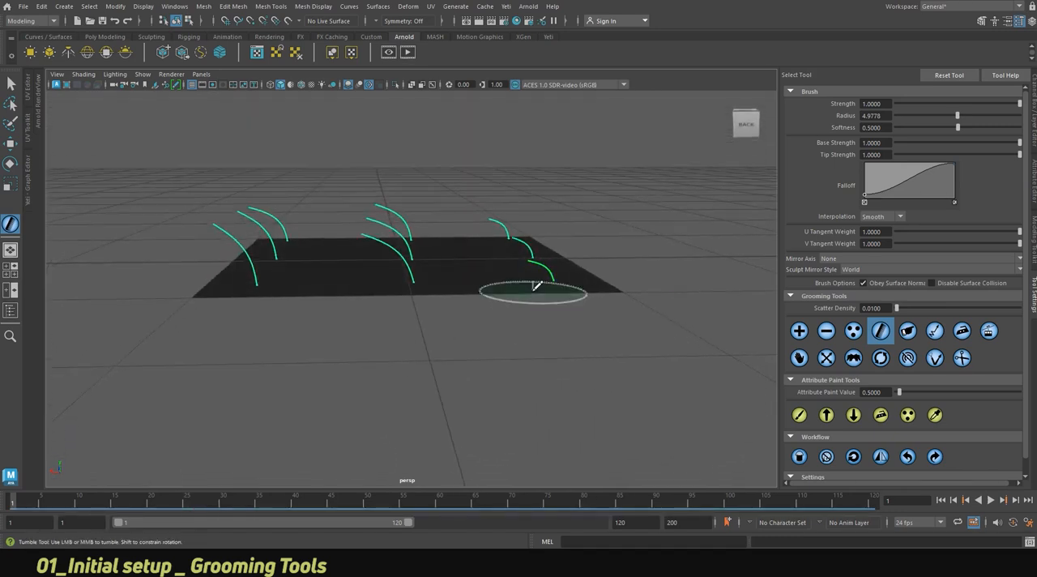
# Try the Clump tool on the strands around the plane's centre, enlarging the brush radius to about 9.87.
pyautogui.click(853, 358)
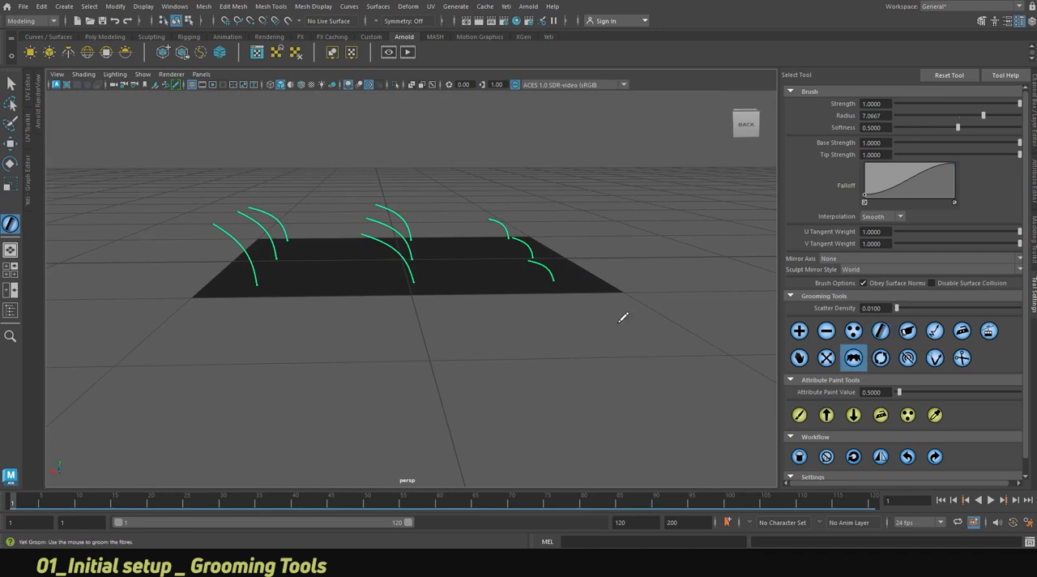
pyautogui.keyDown('alt'); pyautogui.moveTo(463, 273); pyautogui.dragTo(461, 332); pyautogui.keyUp('alt')
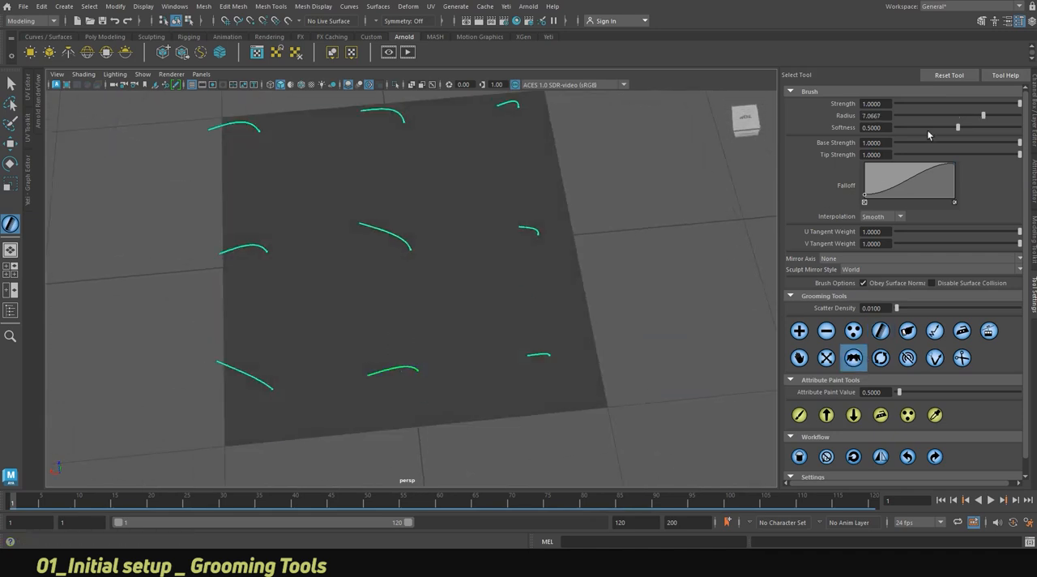
pyautogui.moveTo(990, 114); pyautogui.dragTo(1018, 114)
pyautogui.moveTo(400, 317); pyautogui.dragTo(397, 305)
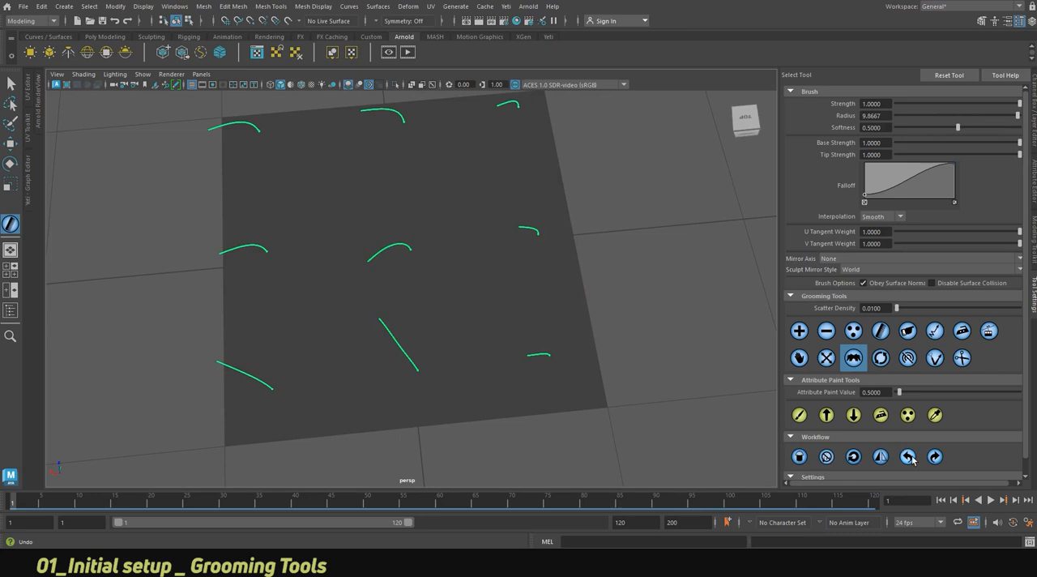
# Scatter a dense patch of strands near the centre, try clumping it, and undo both operations.
pyautogui.click(853, 330)
pyautogui.moveTo(466, 296)
pyautogui.mouseDown()
pyautogui.moveTo(440, 301)
pyautogui.moveTo(514, 243)
pyautogui.moveTo(438, 283)
pyautogui.moveTo(486, 275)
pyautogui.moveTo(478, 280)
pyautogui.moveTo(492, 285)
pyautogui.moveTo(488, 234)
pyautogui.moveTo(462, 280)
pyautogui.moveTo(427, 275)
pyautogui.moveTo(463, 232)
pyautogui.moveTo(476, 267)
pyautogui.mouseUp()
pyautogui.click(853, 357)
pyautogui.click(907, 456)
pyautogui.click(907, 456)
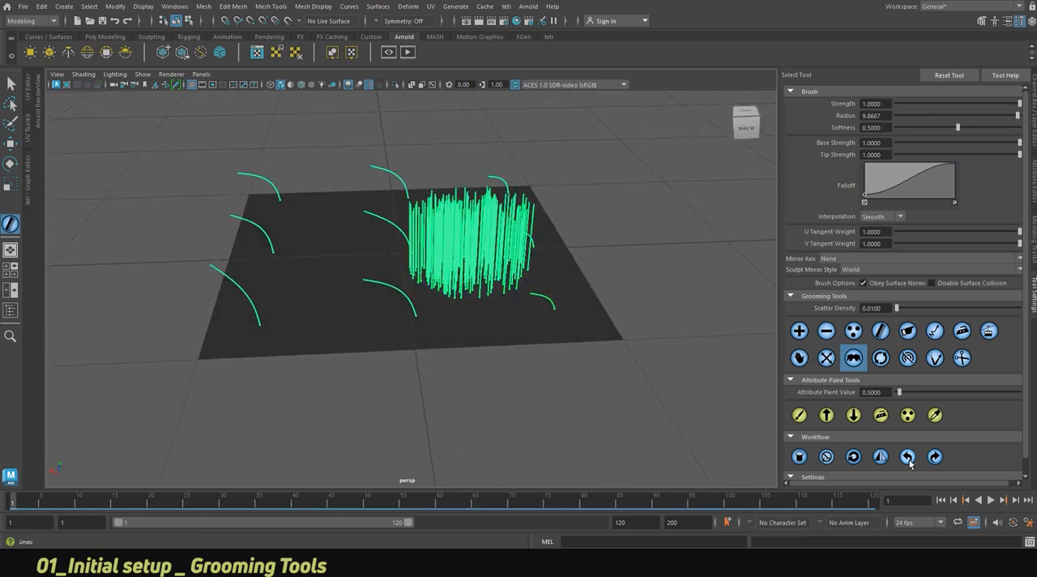
pyautogui.click(907, 456)
pyautogui.click(907, 456)
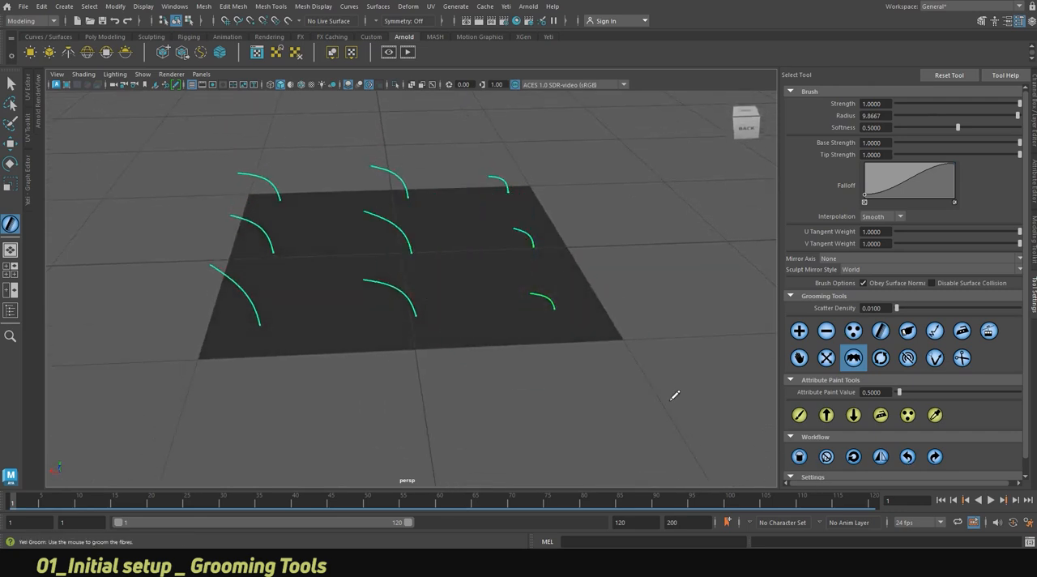
# Try the Twist tool on the front-middle, centre and left-side strands with a radius of about 7.07, and undo it.
pyautogui.click(889, 364)
pyautogui.moveTo(474, 317)
pyautogui.mouseDown()
pyautogui.moveTo(404, 311)
pyautogui.moveTo(424, 301)
pyautogui.moveTo(453, 310)
pyautogui.moveTo(448, 335)
pyautogui.moveTo(478, 360)
pyautogui.mouseUp()
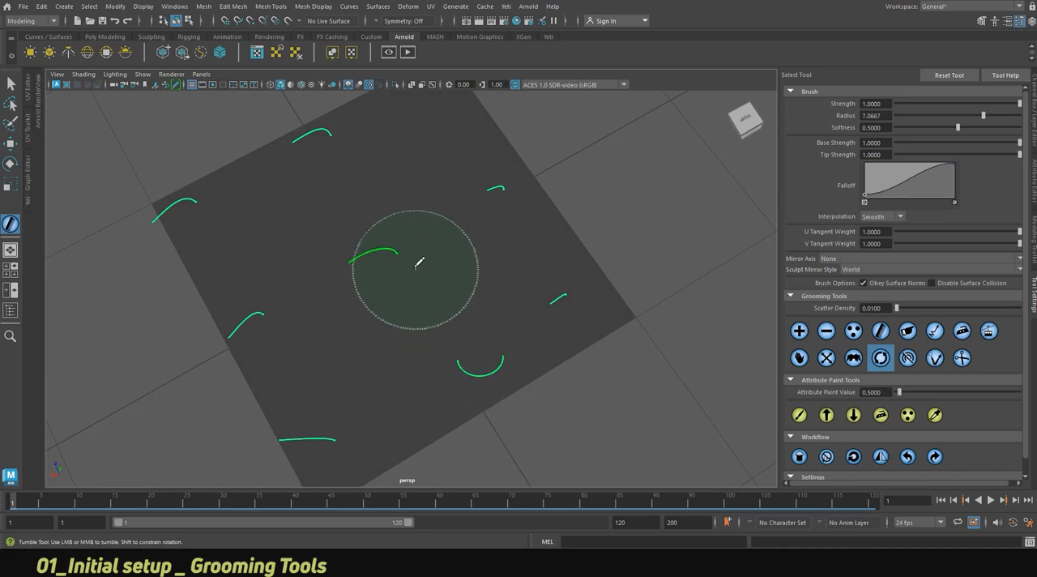
pyautogui.moveTo(283, 333)
pyautogui.mouseDown()
pyautogui.moveTo(197, 273)
pyautogui.moveTo(234, 301)
pyautogui.mouseUp()
pyautogui.moveTo(193, 213); pyautogui.dragTo(147, 179)
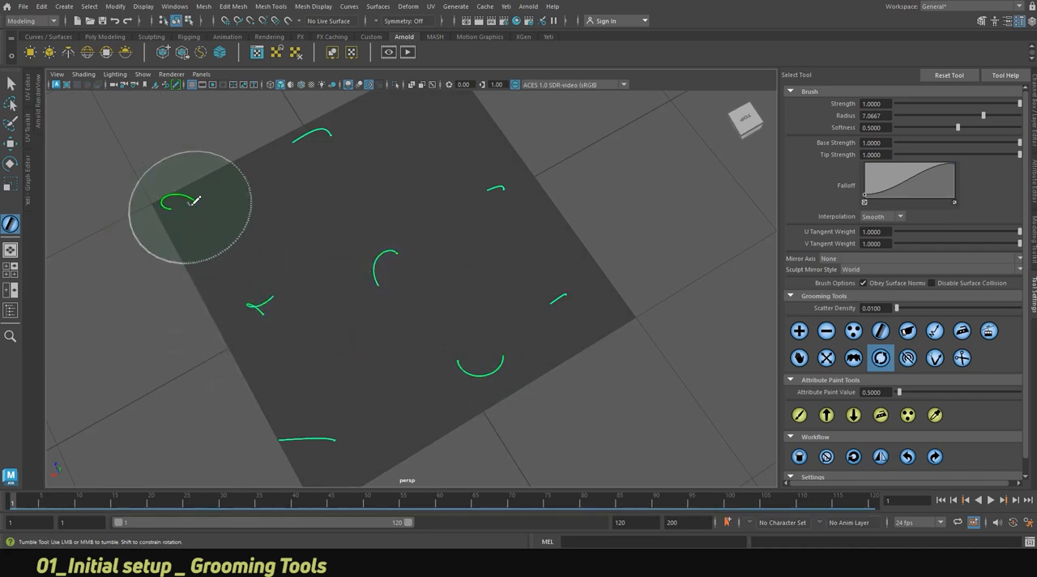
pyautogui.moveTo(303, 243)
pyautogui.keyDown('alt'); pyautogui.mouseDown()
pyautogui.moveTo(417, 251)
pyautogui.moveTo(507, 229)
pyautogui.moveTo(358, 240)
pyautogui.moveTo(324, 259)
pyautogui.moveTo(335, 269)
pyautogui.mouseUp(); pyautogui.keyUp('alt')
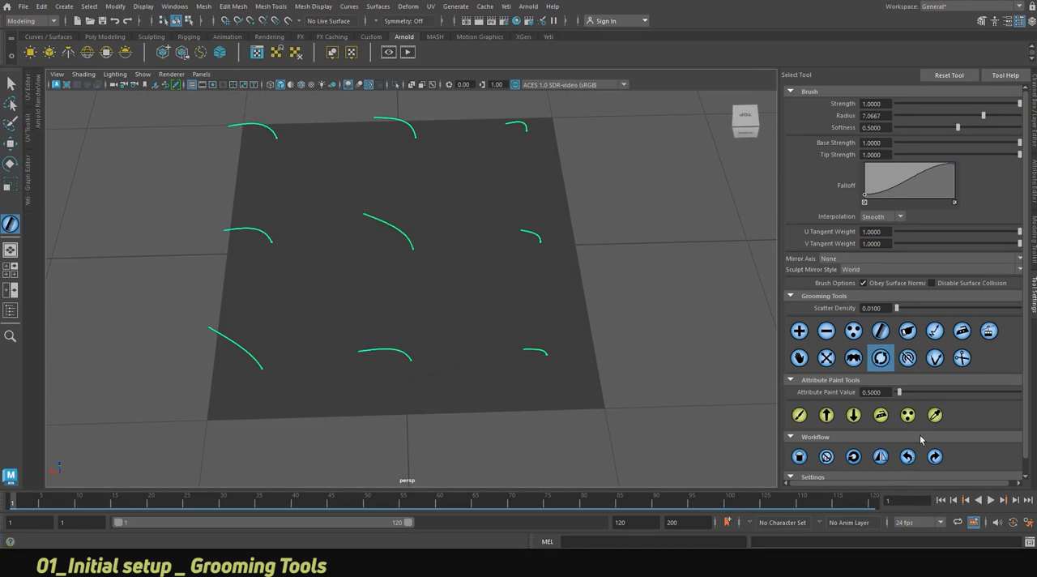
# Try the Tangent tool on the front-right and front-middle strands.
pyautogui.click(912, 367)
pyautogui.moveTo(548, 361); pyautogui.dragTo(562, 322)
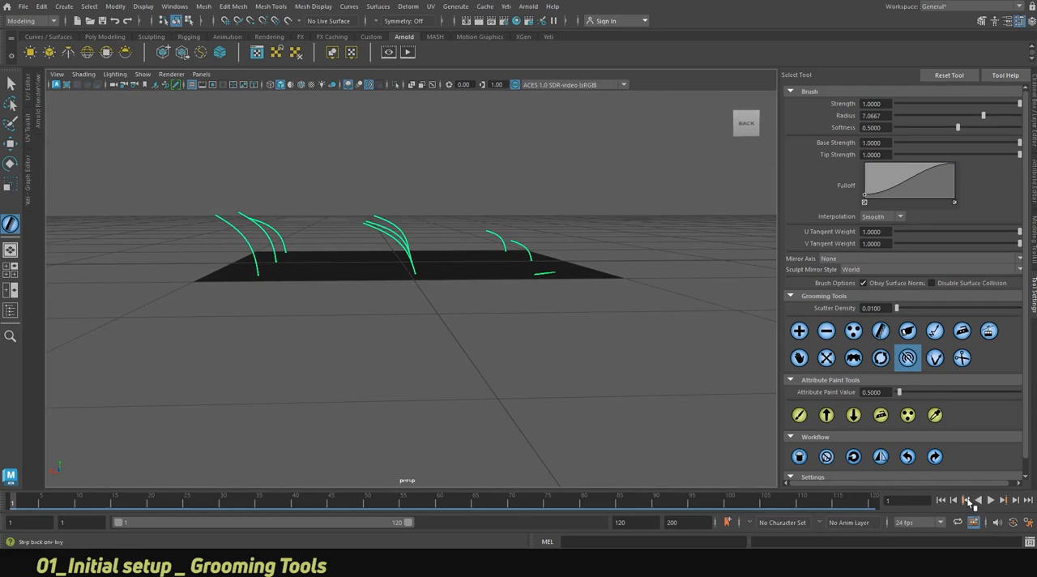
pyautogui.moveTo(381, 262)
pyautogui.keyDown('alt'); pyautogui.mouseDown()
pyautogui.moveTo(405, 292)
pyautogui.moveTo(473, 291)
pyautogui.moveTo(435, 303)
pyautogui.moveTo(93, 176)
pyautogui.mouseUp(); pyautogui.keyUp('alt')
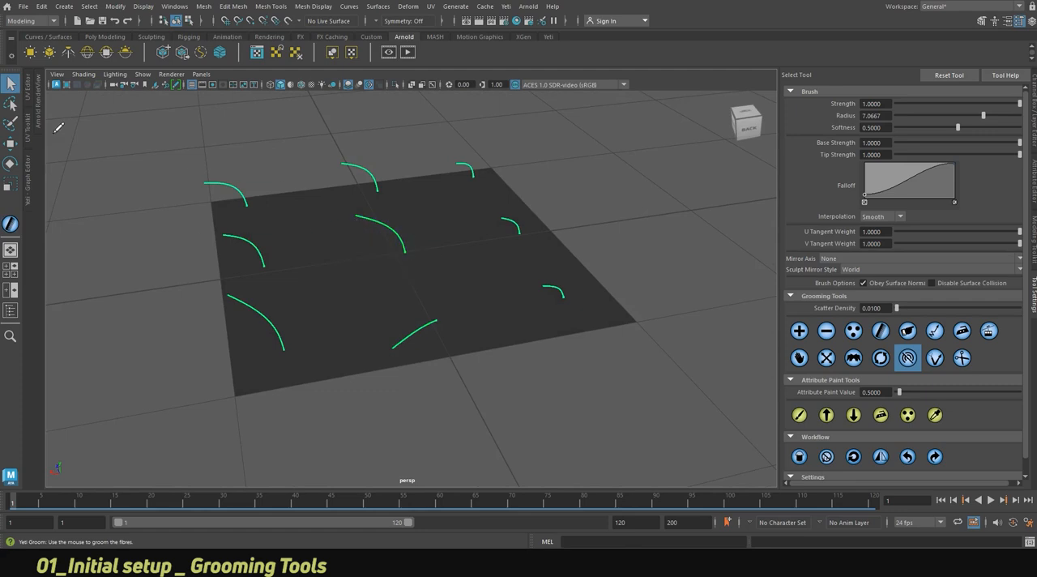
# Leave the grooming tool, select the polygon plane, and inspect its face normals from low and high angles.
pyautogui.press('q')
pyautogui.click(343, 253)
pyautogui.moveTo(348, 248); pyautogui.dragTo(396, 303, button='right')
pyautogui.keyDown('shift'); pyautogui.rightClick(349, 257); pyautogui.keyUp('shift')
pyautogui.keyDown('alt'); pyautogui.moveTo(418, 335); pyautogui.dragTo(591, 326, button='right'); pyautogui.keyUp('alt')
pyautogui.keyDown('alt'); pyautogui.moveTo(591, 327); pyautogui.dragTo(546, 308); pyautogui.keyUp('alt')
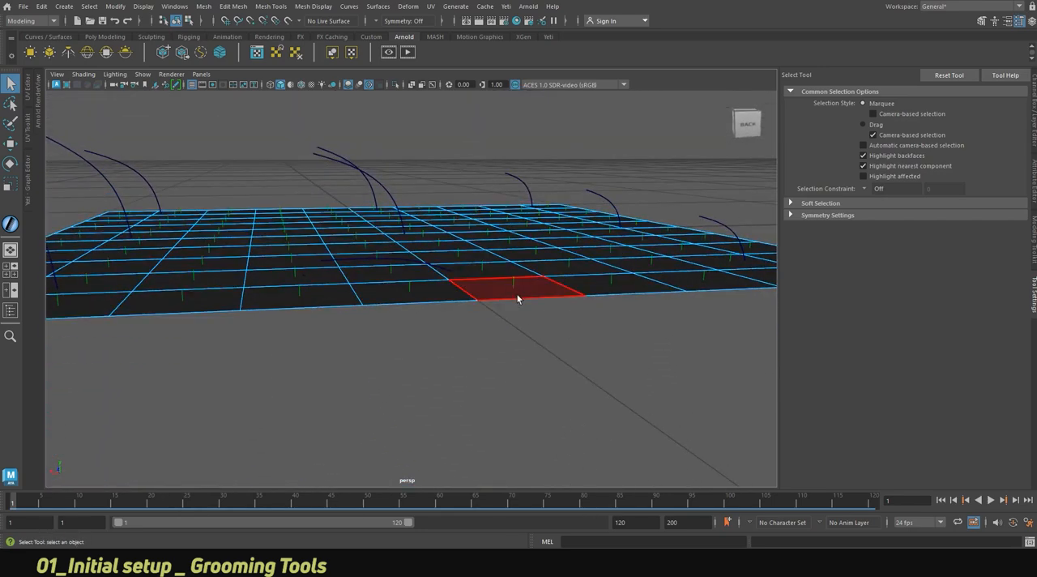
pyautogui.keyDown('alt'); pyautogui.moveTo(490, 296); pyautogui.dragTo(267, 273, button='right'); pyautogui.keyUp('alt')
pyautogui.keyDown('alt'); pyautogui.moveTo(267, 273); pyautogui.dragTo(440, 280); pyautogui.keyUp('alt')
pyautogui.moveTo(450, 241); pyautogui.dragTo(497, 229, button='right')
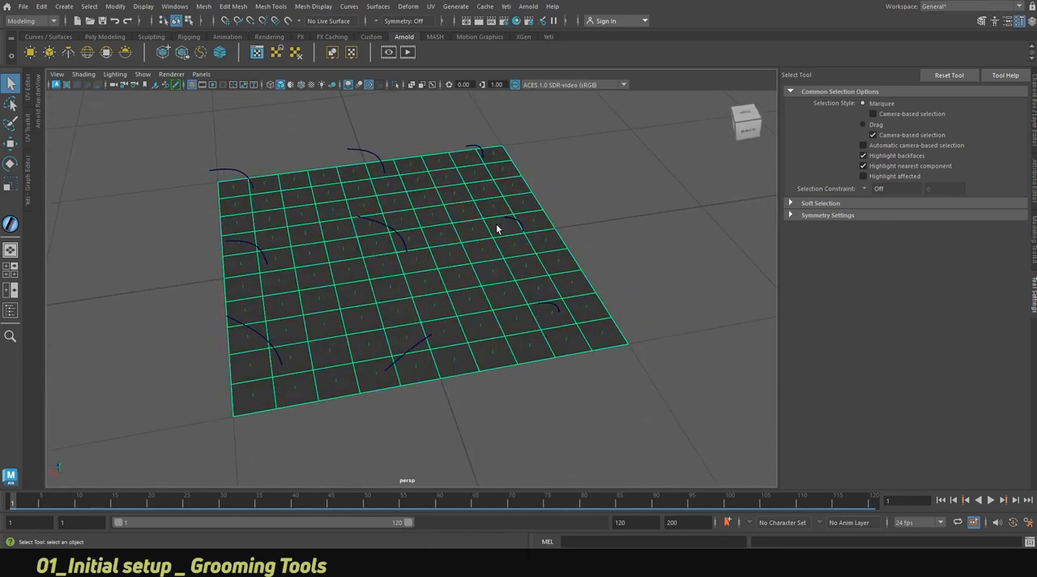
# Reselect the Groom node, reactivate its grooming tool settings, and undo the tangent edits on the front strands.
pyautogui.click(11, 312)
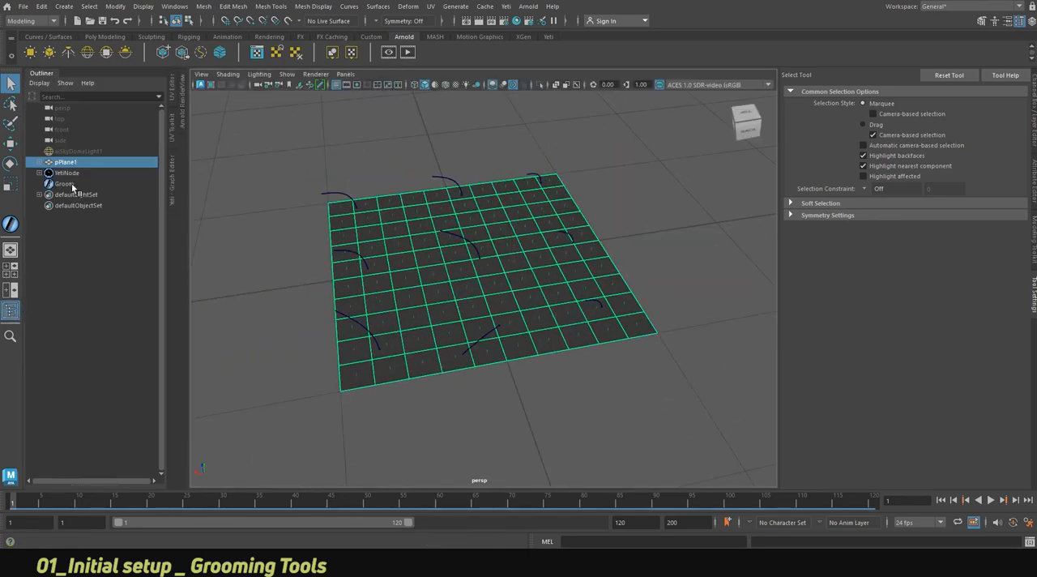
pyautogui.click(64, 184)
pyautogui.click(43, 75)
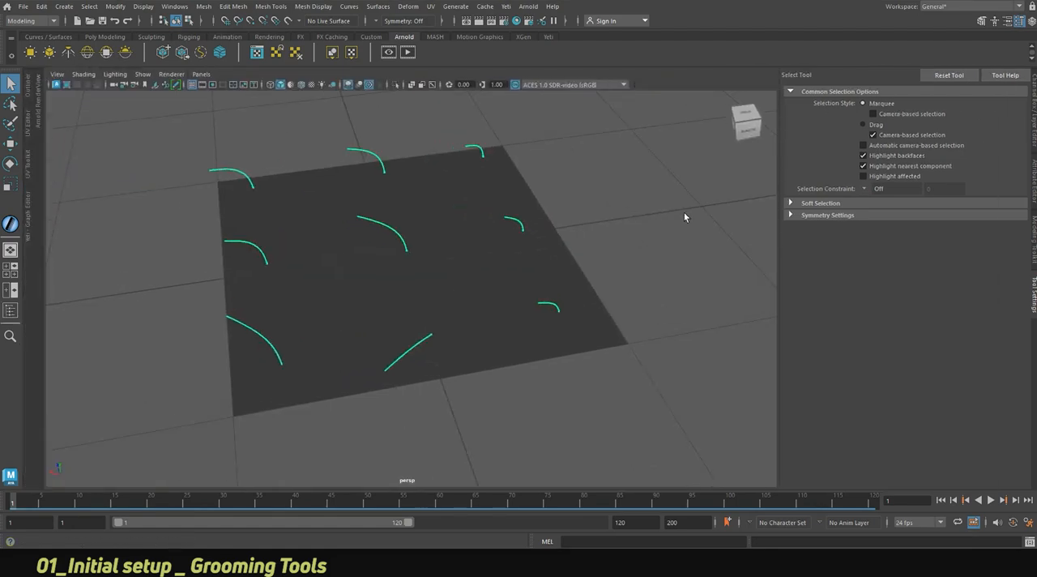
pyautogui.click(1035, 168)
pyautogui.click(890, 158)
pyautogui.click(1034, 288)
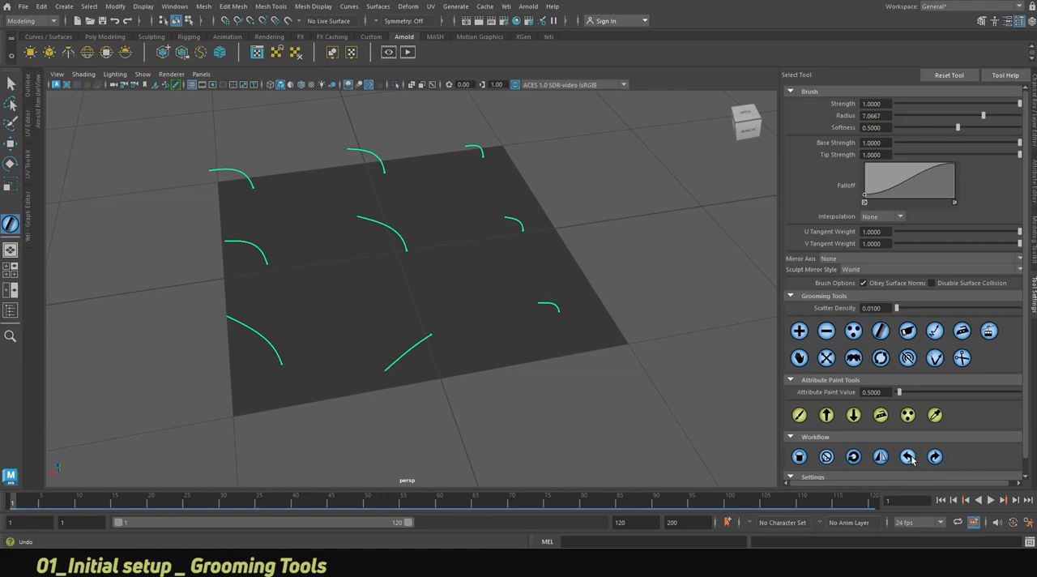
pyautogui.keyDown('alt'); pyautogui.moveTo(501, 310); pyautogui.dragTo(484, 292); pyautogui.keyUp('alt')
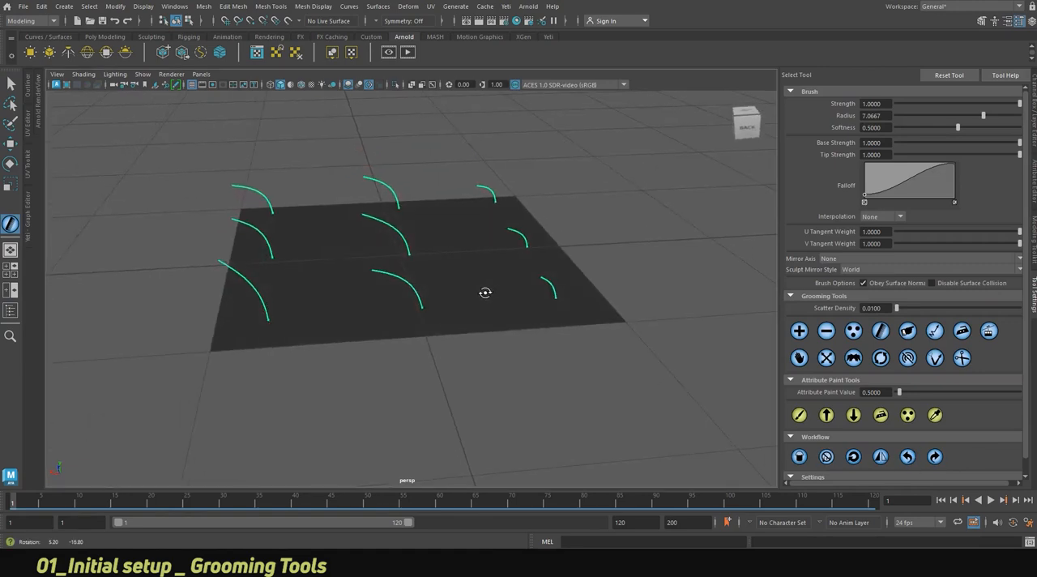
# Try the Trim tool on the front-middle strand with the brush radius reduced to about 0.67.
pyautogui.click(961, 359)
pyautogui.keyDown('alt'); pyautogui.moveTo(537, 261); pyautogui.dragTo(388, 241); pyautogui.keyUp('alt')
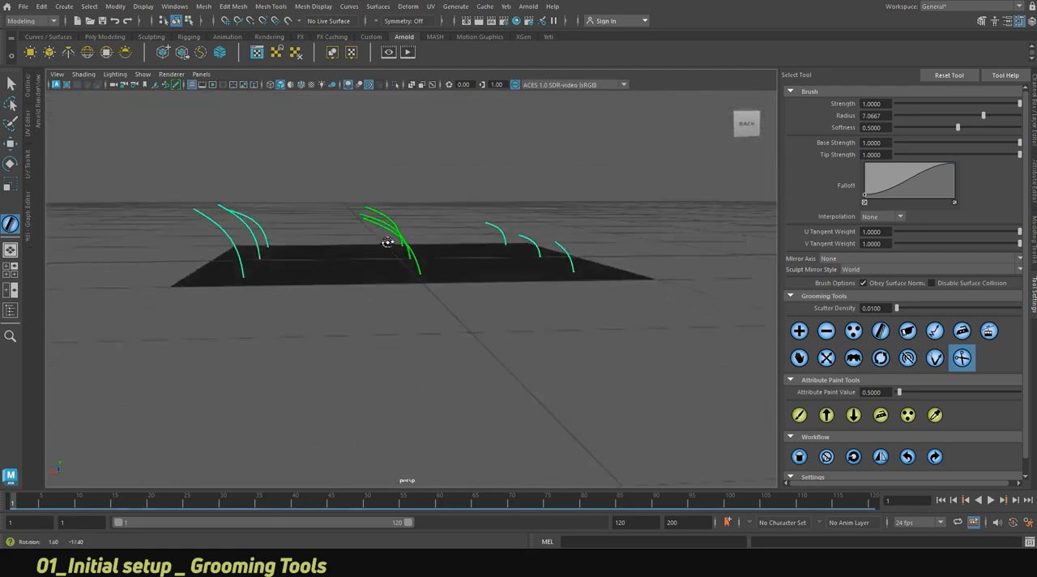
pyautogui.moveTo(219, 224)
pyautogui.keyDown('alt'); pyautogui.mouseDown()
pyautogui.moveTo(212, 239)
pyautogui.moveTo(167, 172)
pyautogui.mouseUp(); pyautogui.keyUp('alt')
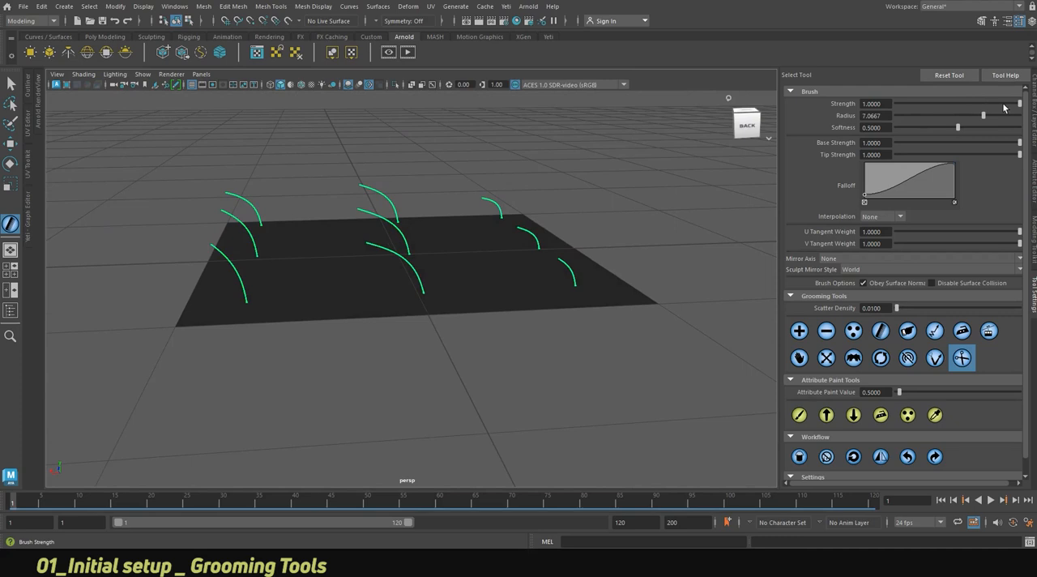
pyautogui.moveTo(949, 115); pyautogui.dragTo(935, 116)
pyautogui.keyDown('alt'); pyautogui.moveTo(373, 273); pyautogui.dragTo(368, 298); pyautogui.keyUp('alt')
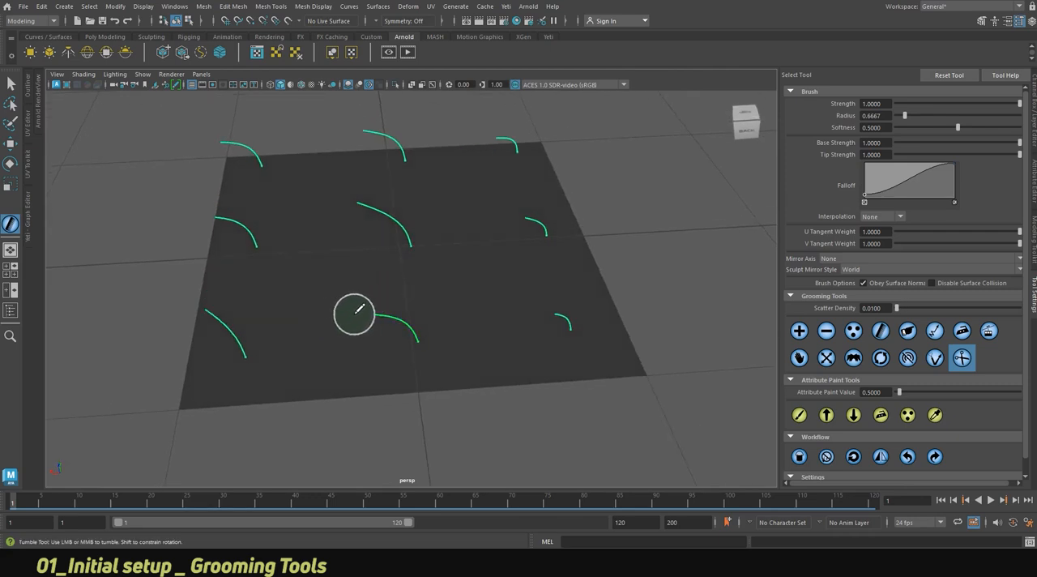
pyautogui.keyDown('alt'); pyautogui.moveTo(364, 343); pyautogui.dragTo(368, 317); pyautogui.keyUp('alt')
pyautogui.keyDown('alt'); pyautogui.moveTo(525, 360); pyautogui.dragTo(694, 308); pyautogui.keyUp('alt')
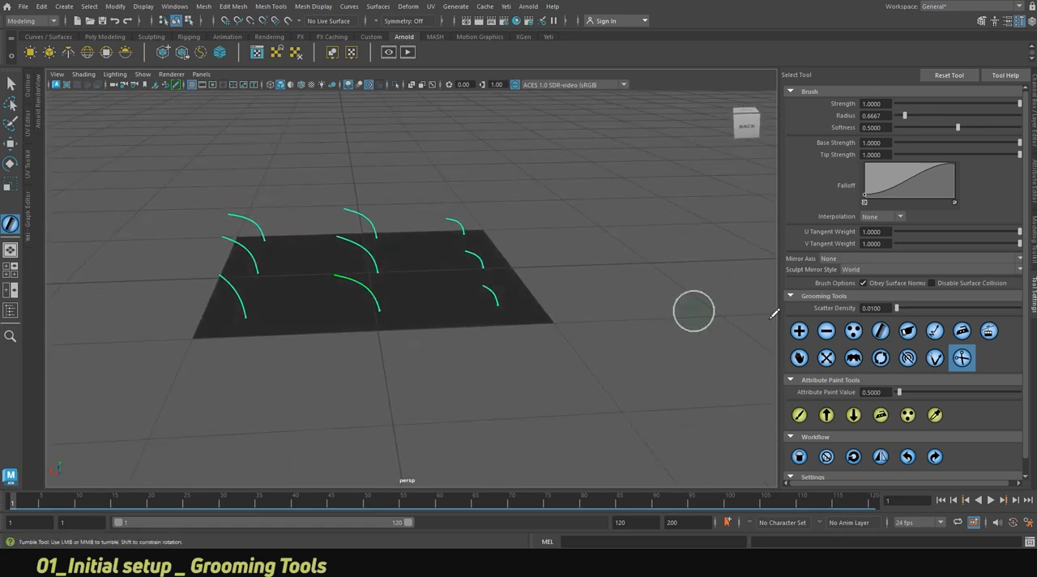
# Try the Sculpt tool on the front-middle strand with a radius of about 1.87, and undo the stroke.
pyautogui.click(934, 360)
pyautogui.keyDown('alt'); pyautogui.moveTo(354, 319); pyautogui.dragTo(502, 329, button='right'); pyautogui.keyUp('alt')
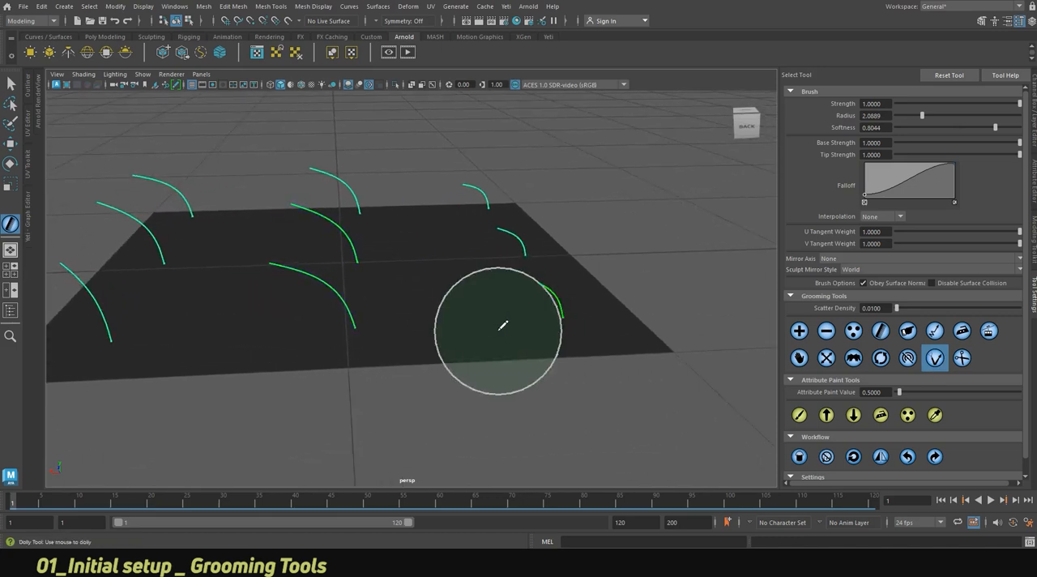
pyautogui.keyDown('alt'); pyautogui.moveTo(502, 328); pyautogui.dragTo(559, 308, button='middle'); pyautogui.keyUp('alt')
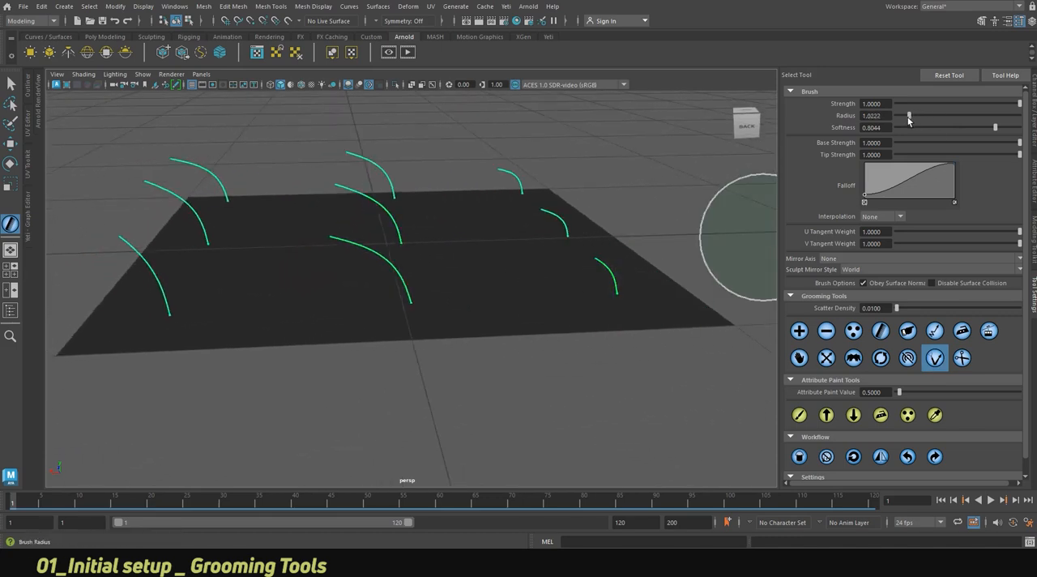
pyautogui.moveTo(906, 121); pyautogui.dragTo(906, 122)
pyautogui.keyDown('alt'); pyautogui.moveTo(345, 316); pyautogui.dragTo(421, 303, button='right'); pyautogui.keyUp('alt')
pyautogui.keyDown('alt'); pyautogui.moveTo(421, 303); pyautogui.dragTo(417, 321); pyautogui.keyUp('alt')
pyautogui.moveTo(912, 120); pyautogui.dragTo(920, 120)
pyautogui.moveTo(386, 294)
pyautogui.mouseDown()
pyautogui.moveTo(349, 275)
pyautogui.moveTo(320, 232)
pyautogui.moveTo(326, 203)
pyautogui.mouseUp()
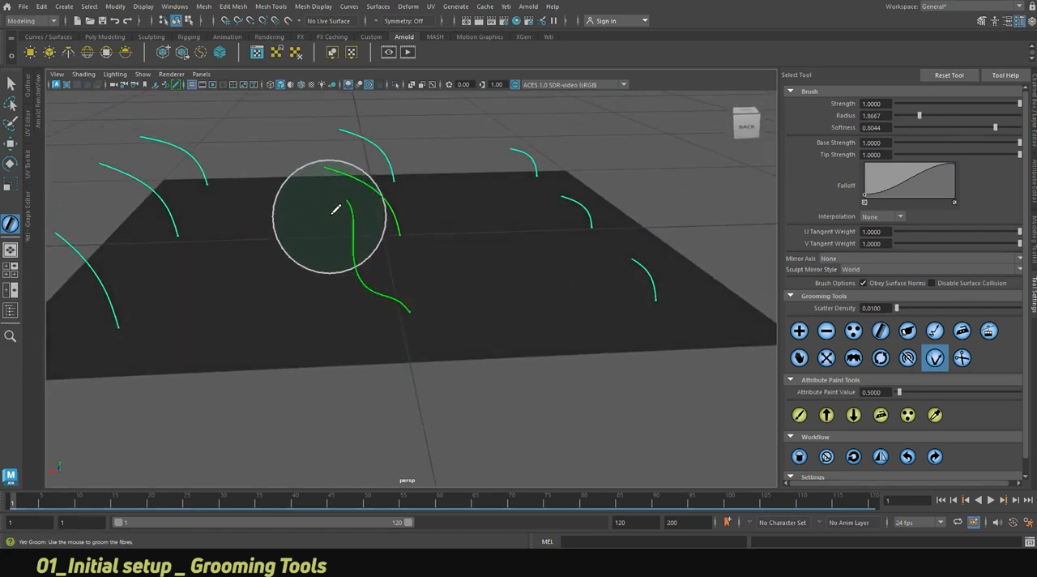
pyautogui.keyDown('alt'); pyautogui.moveTo(427, 280); pyautogui.dragTo(422, 289); pyautogui.keyUp('alt')
pyautogui.click(906, 457)
# Select the front-middle strand with the brush, clear the selection, and select the strand again.
pyautogui.keyDown('alt'); pyautogui.moveTo(402, 171); pyautogui.dragTo(409, 272); pyautogui.keyUp('alt')
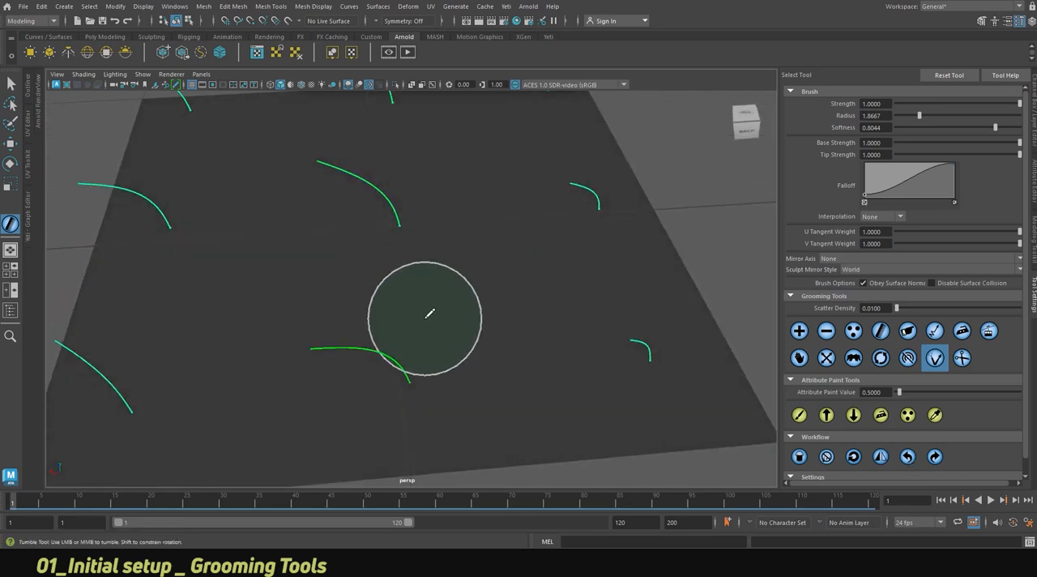
pyautogui.moveTo(388, 337); pyautogui.dragTo(390, 349)
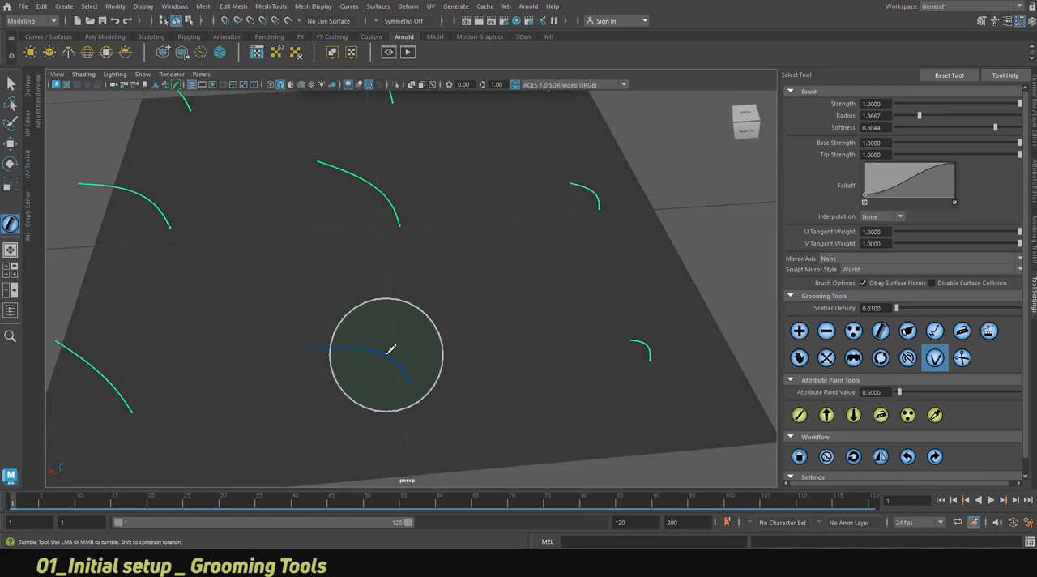
pyautogui.click(512, 268)
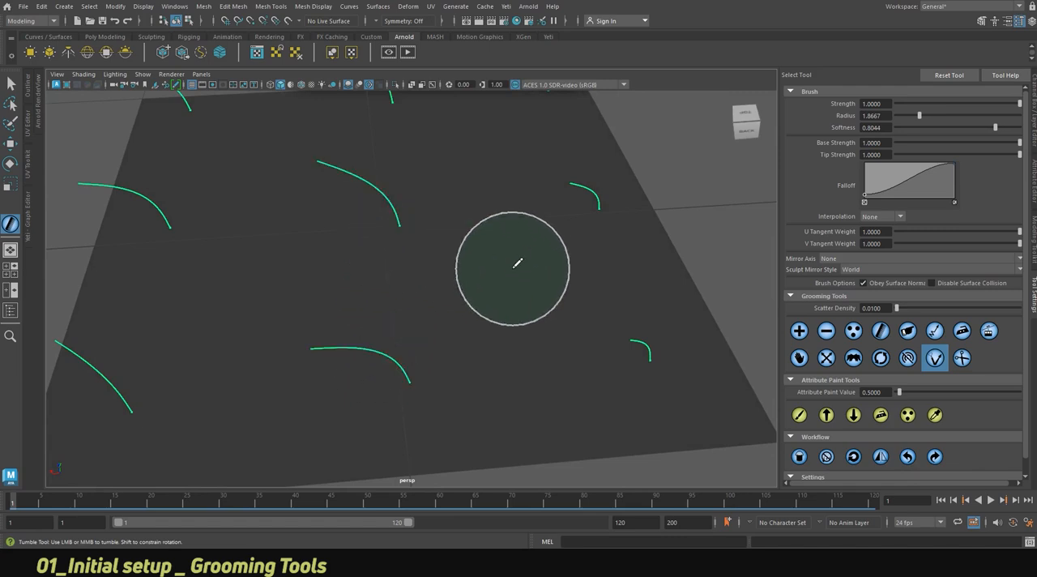
pyautogui.click(420, 241)
pyautogui.click(486, 261)
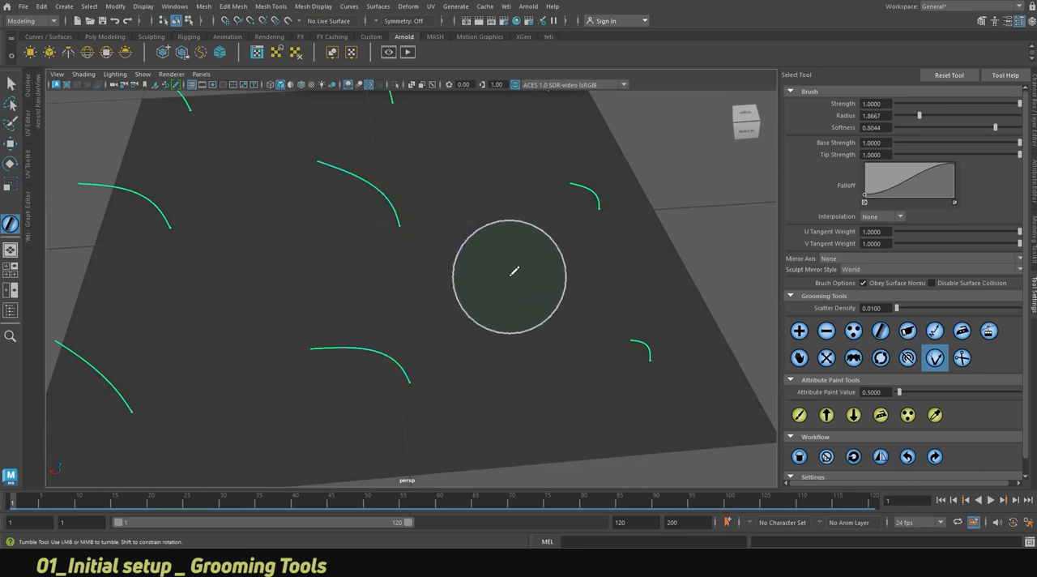
pyautogui.click(423, 370)
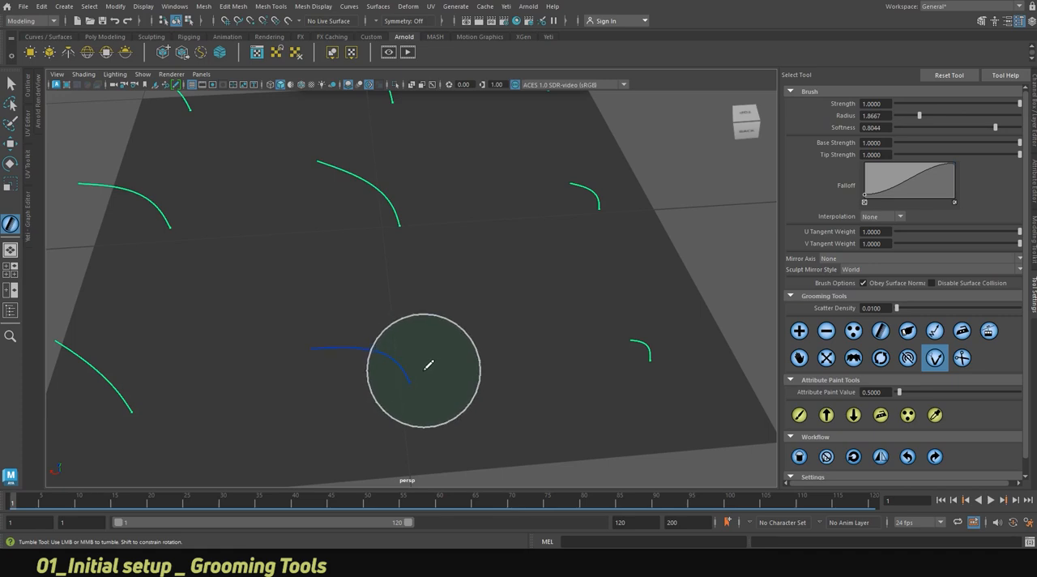
pyautogui.keyDown('alt'); pyautogui.moveTo(444, 375); pyautogui.dragTo(465, 340, button='middle'); pyautogui.keyUp('alt')
# Sculpt the selected front-middle strand into a wavy shape with a brush softness of about 0.79.
pyautogui.scroll(-5, 468, 340)
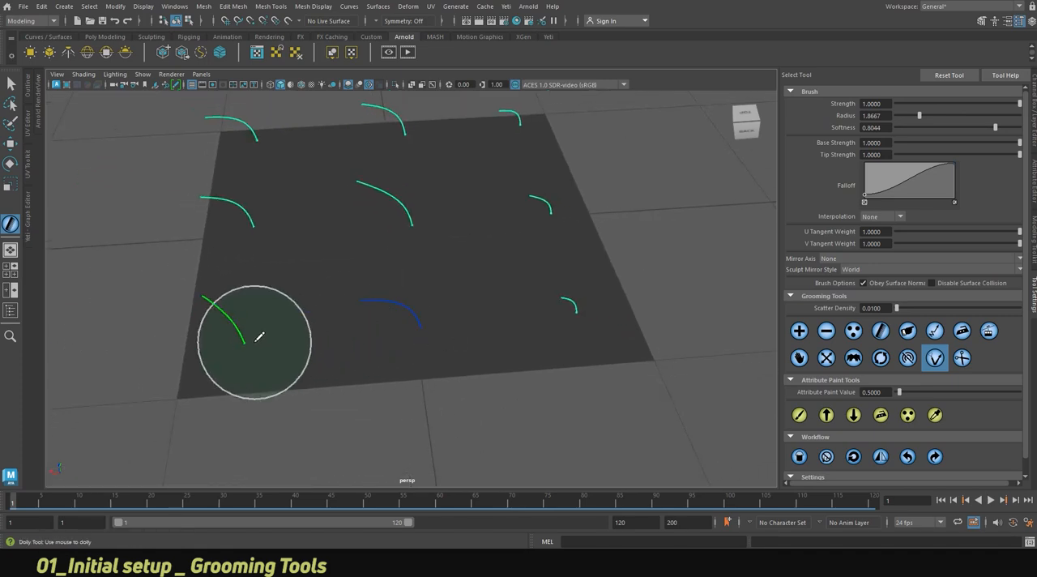
pyautogui.keyDown('alt'); pyautogui.moveTo(437, 361); pyautogui.dragTo(434, 332); pyautogui.keyUp('alt')
pyautogui.keyDown('alt'); pyautogui.moveTo(380, 241); pyautogui.dragTo(512, 249, button='right'); pyautogui.keyUp('alt')
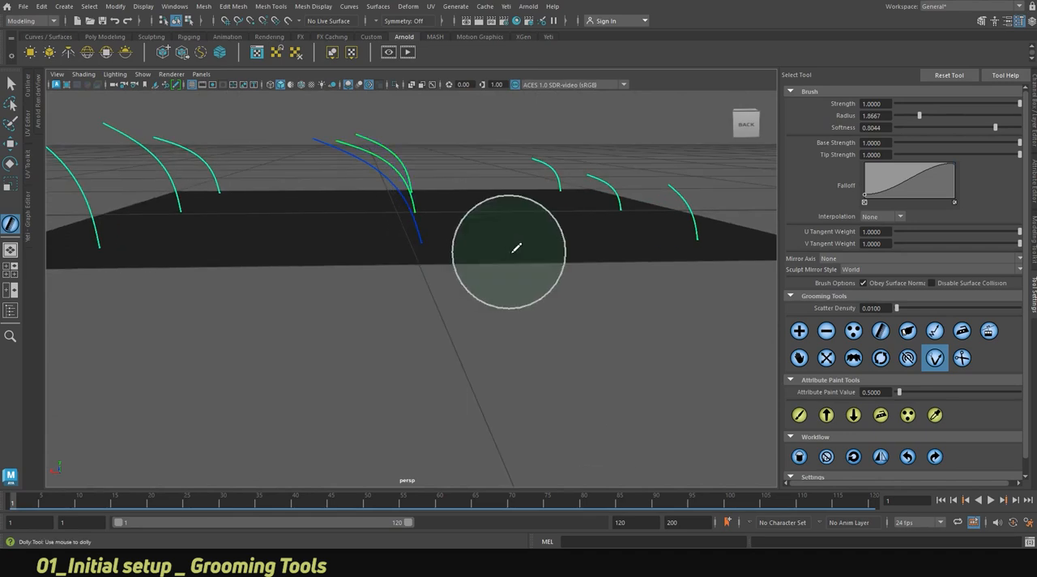
pyautogui.keyDown('alt'); pyautogui.moveTo(512, 248); pyautogui.dragTo(532, 279, button='middle'); pyautogui.keyUp('alt')
pyautogui.moveTo(478, 207)
pyautogui.mouseDown()
pyautogui.moveTo(397, 202)
pyautogui.moveTo(294, 144)
pyautogui.moveTo(407, 234)
pyautogui.moveTo(387, 192)
pyautogui.moveTo(407, 214)
pyautogui.mouseUp()
pyautogui.keyDown('alt'); pyautogui.moveTo(425, 236); pyautogui.dragTo(504, 274, button='right'); pyautogui.keyUp('alt')
pyautogui.keyDown('alt'); pyautogui.moveTo(505, 278); pyautogui.dragTo(502, 287); pyautogui.keyUp('alt')
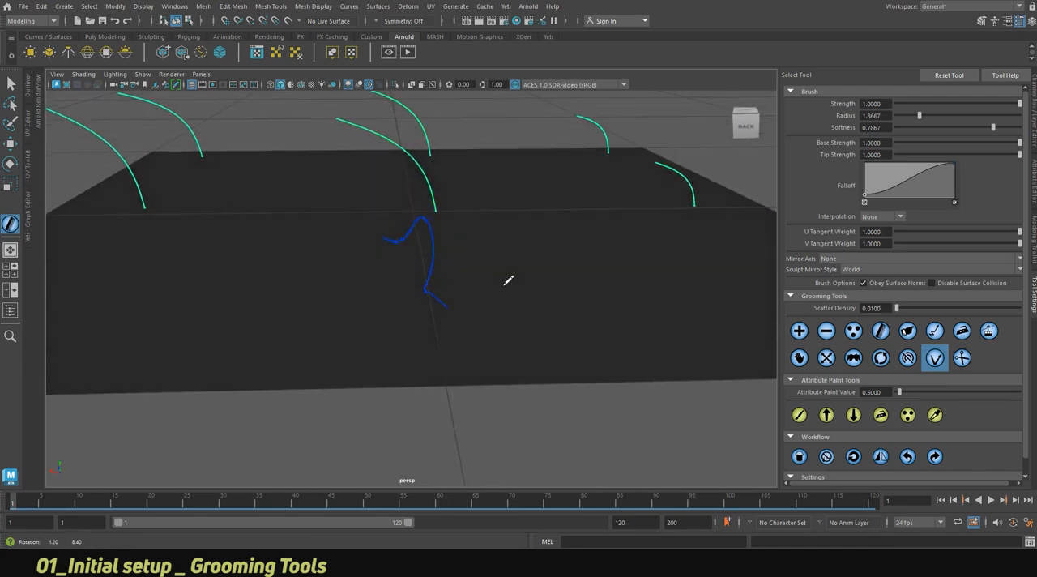
# Smooth the selected front-middle strand, stretch it out with the Sculpt tool, and smooth it again.
pyautogui.click(962, 332)
pyautogui.moveTo(433, 287)
pyautogui.mouseDown()
pyautogui.moveTo(424, 305)
pyautogui.moveTo(456, 287)
pyautogui.moveTo(413, 292)
pyautogui.moveTo(428, 296)
pyautogui.mouseUp()
pyautogui.click(935, 357)
pyautogui.moveTo(520, 289)
pyautogui.mouseDown()
pyautogui.moveTo(416, 213)
pyautogui.moveTo(278, 171)
pyautogui.mouseUp()
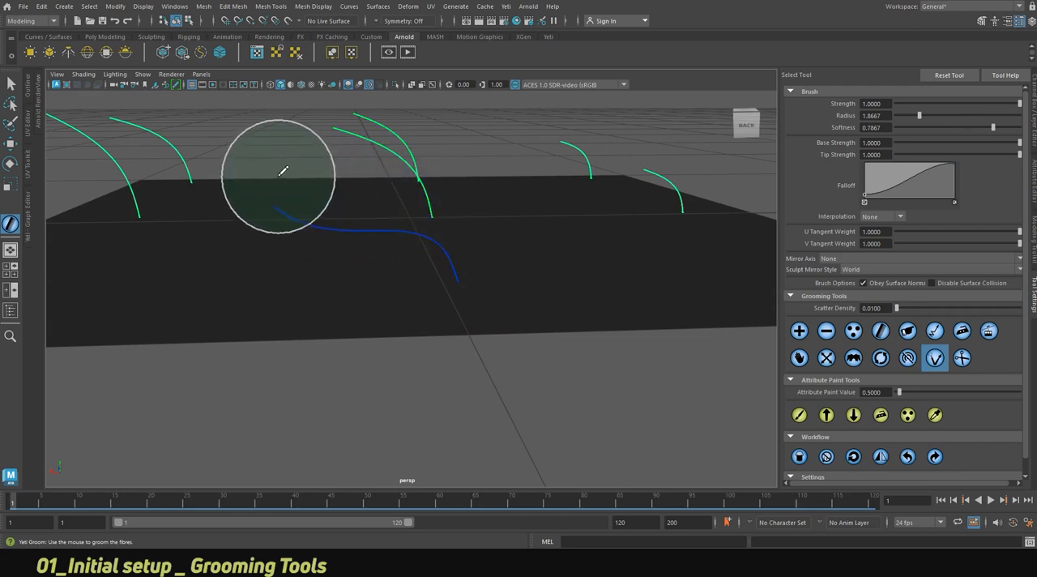
pyautogui.click(962, 331)
pyautogui.moveTo(465, 291)
pyautogui.mouseDown()
pyautogui.moveTo(448, 273)
pyautogui.moveTo(451, 285)
pyautogui.mouseUp()
pyautogui.keyDown('alt'); pyautogui.moveTo(451, 286); pyautogui.dragTo(394, 284, button='right'); pyautogui.keyUp('alt')
pyautogui.moveTo(417, 280)
pyautogui.keyDown('alt'); pyautogui.mouseDown()
pyautogui.moveTo(419, 299)
pyautogui.moveTo(430, 277)
pyautogui.mouseUp(); pyautogui.keyUp('alt')
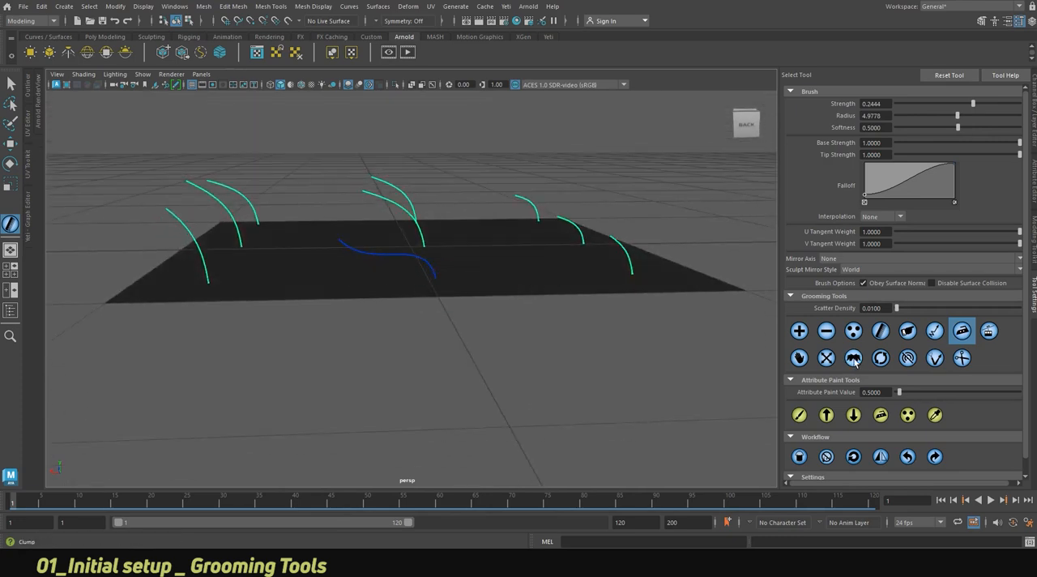
# Resculpt the selected front-middle strand into a flatter curve that bends near its root.
pyautogui.click(931, 359)
pyautogui.moveTo(354, 278)
pyautogui.mouseDown()
pyautogui.moveTo(389, 270)
pyautogui.moveTo(366, 243)
pyautogui.moveTo(323, 229)
pyautogui.moveTo(393, 216)
pyautogui.moveTo(313, 203)
pyautogui.moveTo(463, 273)
pyautogui.moveTo(461, 302)
pyautogui.mouseUp()
pyautogui.keyDown('alt'); pyautogui.moveTo(460, 303); pyautogui.dragTo(333, 290, button='right'); pyautogui.keyUp('alt')
pyautogui.keyDown('alt'); pyautogui.moveTo(443, 284); pyautogui.dragTo(448, 293); pyautogui.keyUp('alt')
pyautogui.keyDown('alt'); pyautogui.moveTo(524, 311); pyautogui.dragTo(519, 312, button='middle'); pyautogui.keyUp('alt')
pyautogui.keyDown('alt'); pyautogui.moveTo(519, 312); pyautogui.dragTo(574, 326, button='right'); pyautogui.keyUp('alt')
pyautogui.keyDown('alt'); pyautogui.moveTo(575, 326); pyautogui.dragTo(580, 304); pyautogui.keyUp('alt')
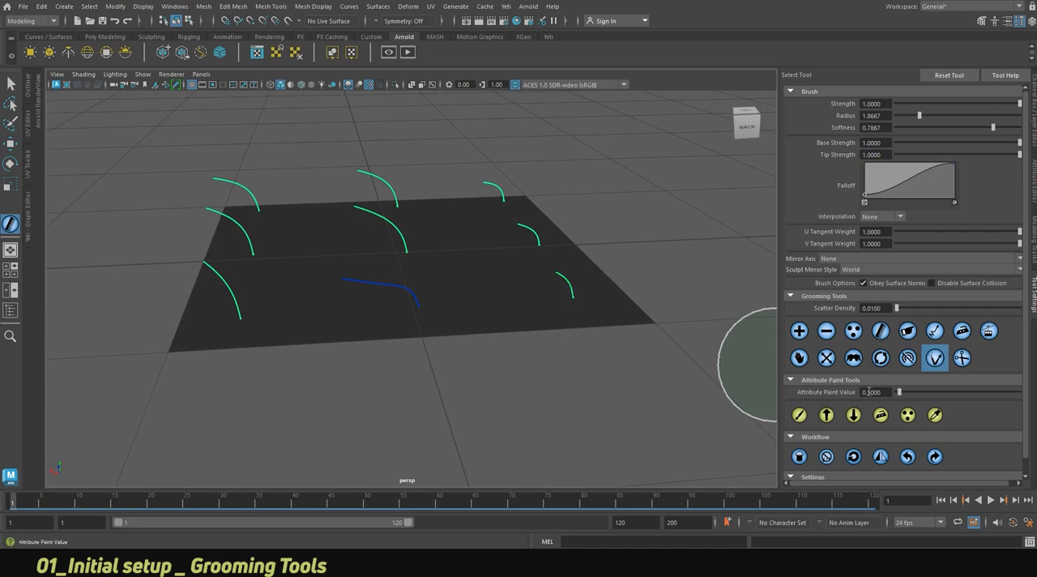
# Collapse the Attribute Paint Tools section and deselect the front-middle strand.
pyautogui.click(838, 380)
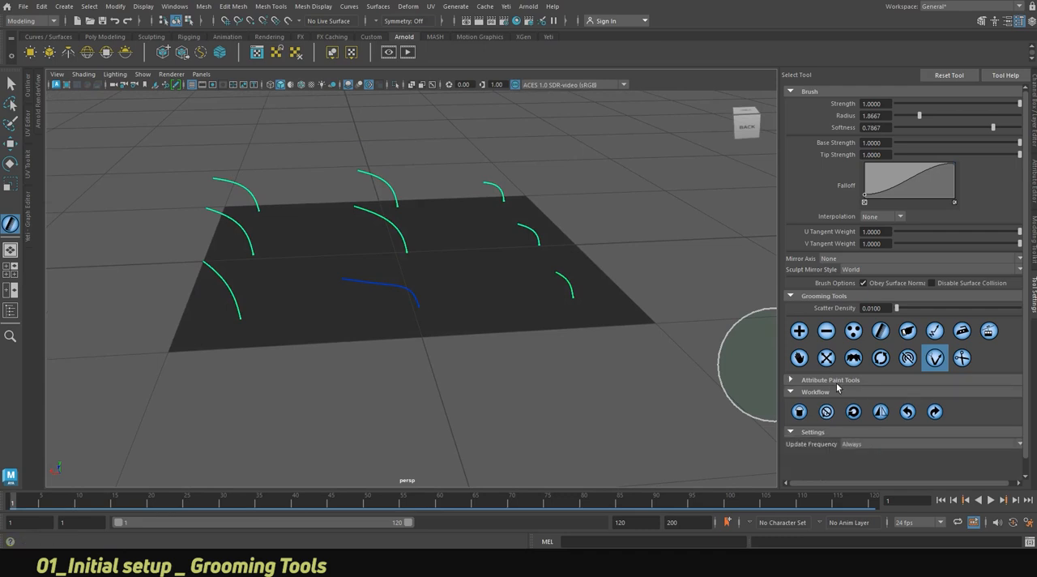
pyautogui.keyDown('alt'); pyautogui.moveTo(508, 323); pyautogui.dragTo(501, 348); pyautogui.keyUp('alt')
pyautogui.click(501, 351)
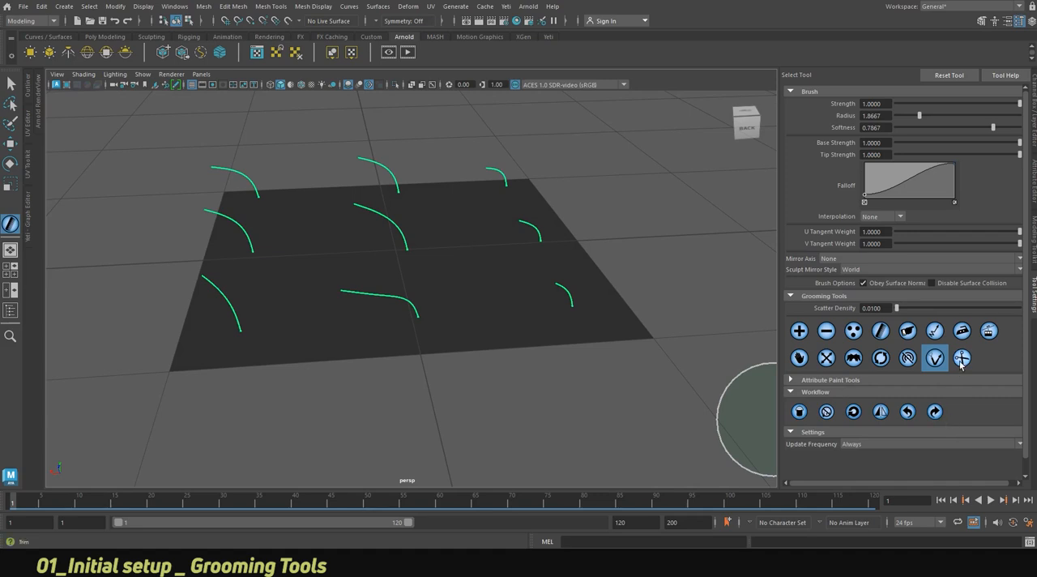
# Try straightening all the strands with a brush strength of about -0.19, and the Smooth tool at strength 1.
pyautogui.click(987, 332)
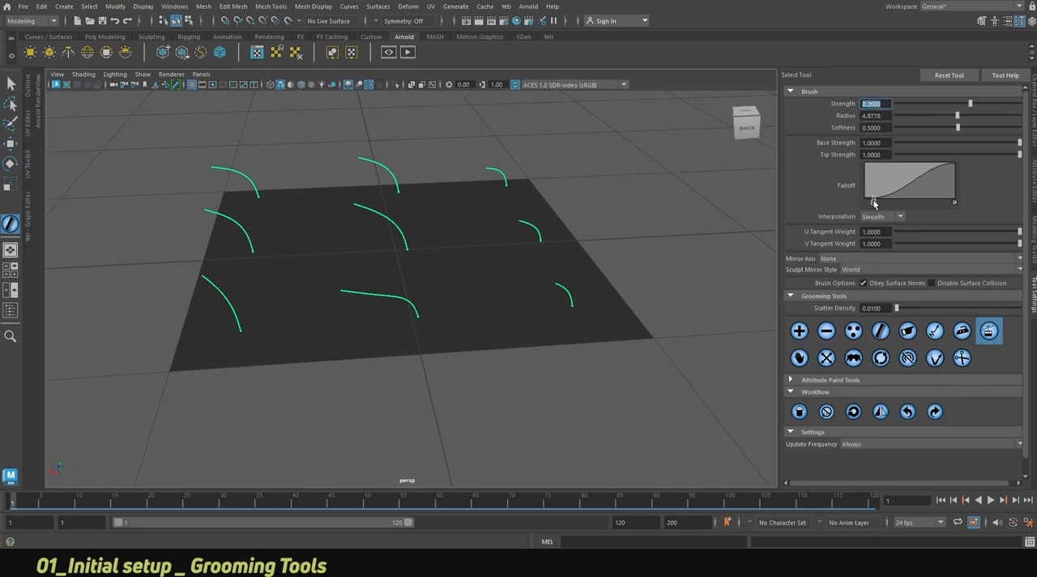
pyautogui.keyDown('alt'); pyautogui.moveTo(389, 324); pyautogui.dragTo(380, 323); pyautogui.keyUp('alt')
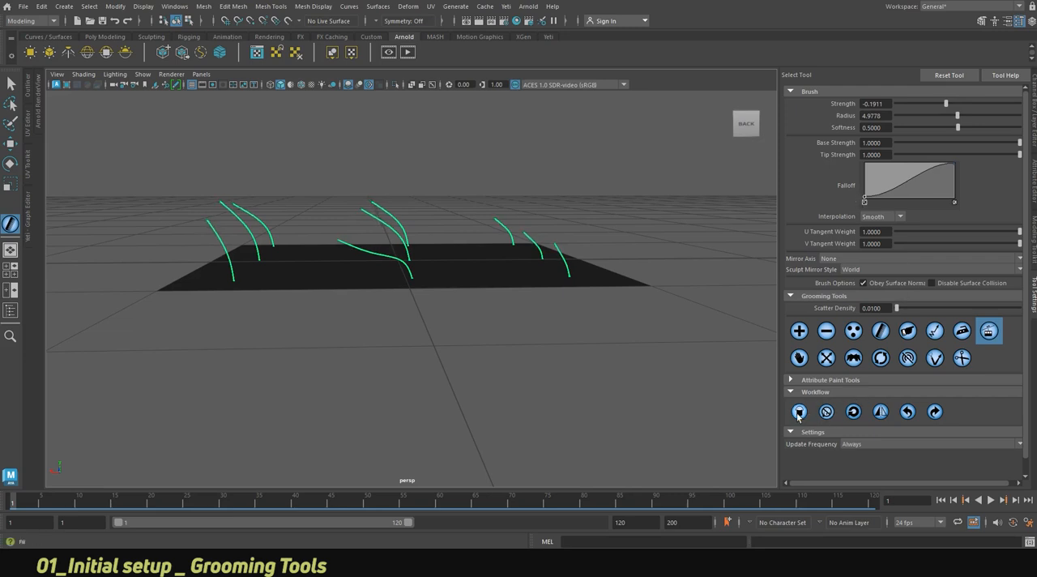
pyautogui.moveTo(516, 261)
pyautogui.keyDown('alt'); pyautogui.mouseDown()
pyautogui.moveTo(519, 297)
pyautogui.moveTo(508, 280)
pyautogui.mouseUp(); pyautogui.keyUp('alt')
pyautogui.click(962, 331)
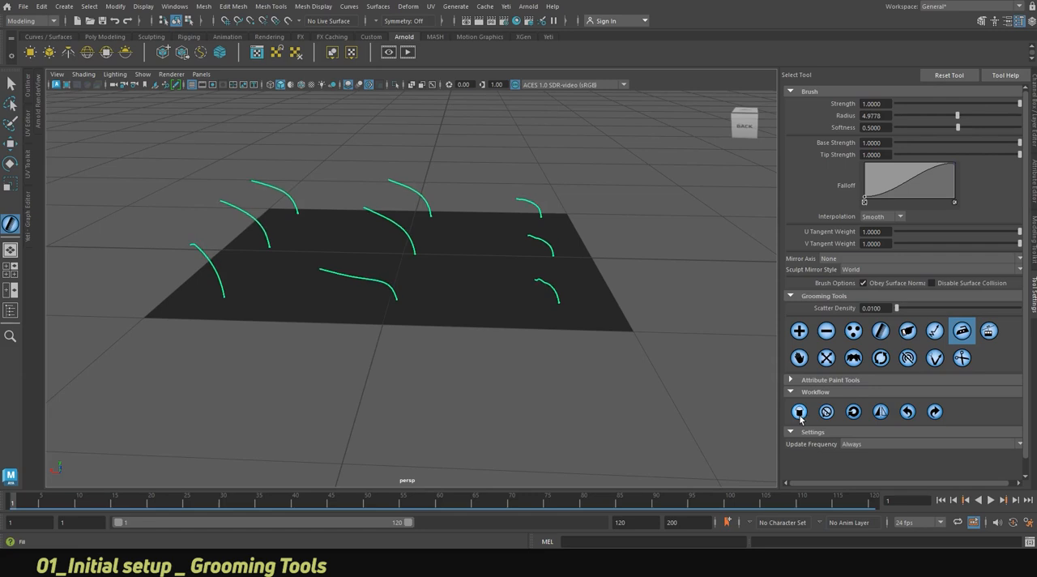
pyautogui.keyDown('alt'); pyautogui.moveTo(556, 354); pyautogui.dragTo(406, 308); pyautogui.keyUp('alt')
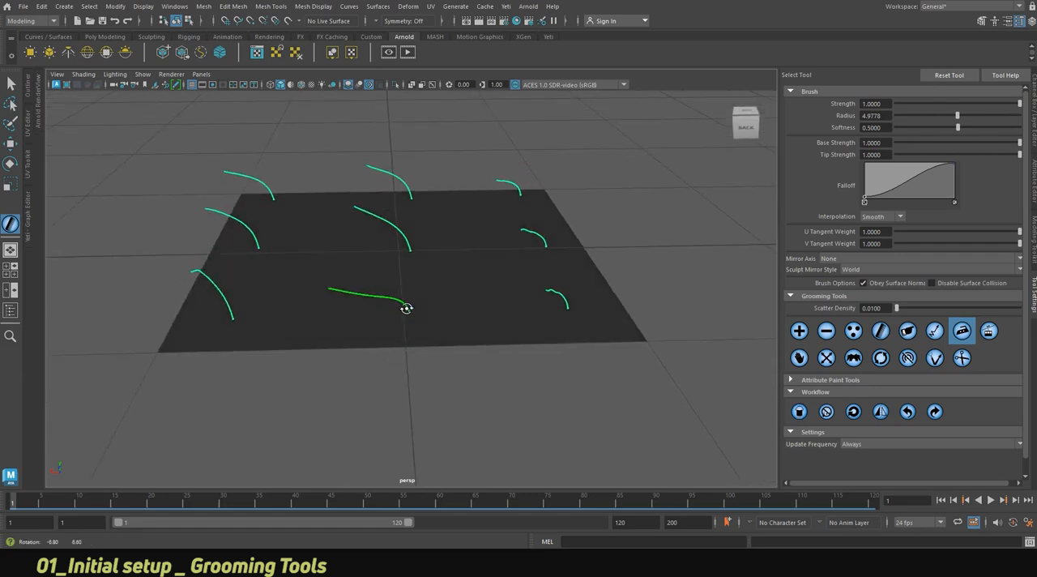
# Undo the straightening and smoothing operations so all strands return to their earlier curves.
pyautogui.click(910, 416)
pyautogui.click(909, 416)
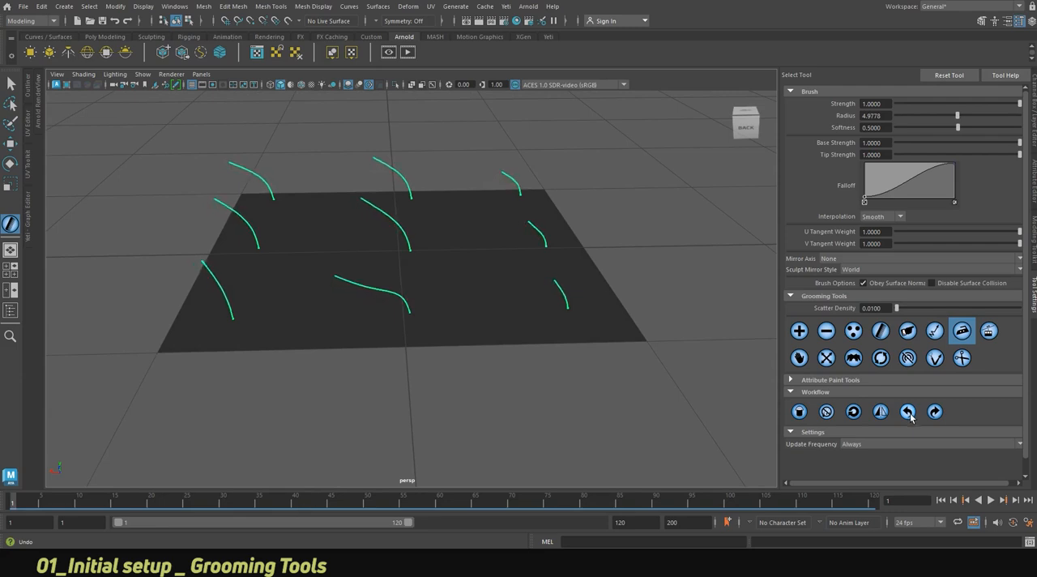
pyautogui.click(909, 417)
pyautogui.click(910, 417)
pyautogui.click(910, 416)
pyautogui.click(910, 416)
pyautogui.moveTo(462, 272)
pyautogui.keyDown('alt'); pyautogui.mouseDown()
pyautogui.moveTo(479, 270)
pyautogui.moveTo(468, 272)
pyautogui.mouseUp(); pyautogui.keyUp('alt')
pyautogui.keyDown('alt'); pyautogui.moveTo(467, 272); pyautogui.dragTo(260, 308, button='right'); pyautogui.keyUp('alt')
pyautogui.keyDown('alt'); pyautogui.moveTo(259, 308); pyautogui.dragTo(385, 352); pyautogui.keyUp('alt')
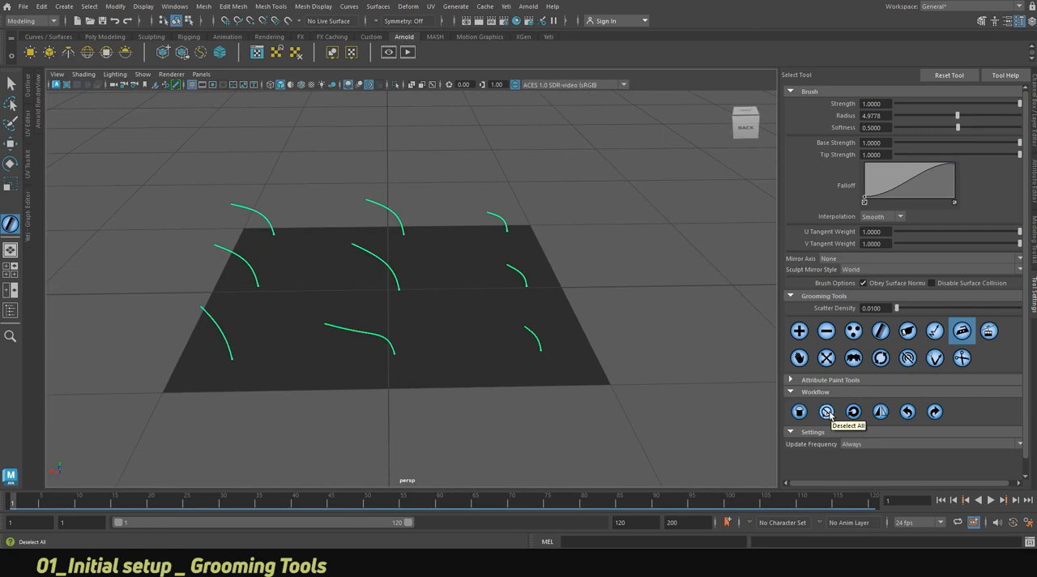
# Try selecting the strands along the plane's right edge, inverting the selection, and deselecting all strands.
pyautogui.moveTo(527, 346); pyautogui.dragTo(506, 224)
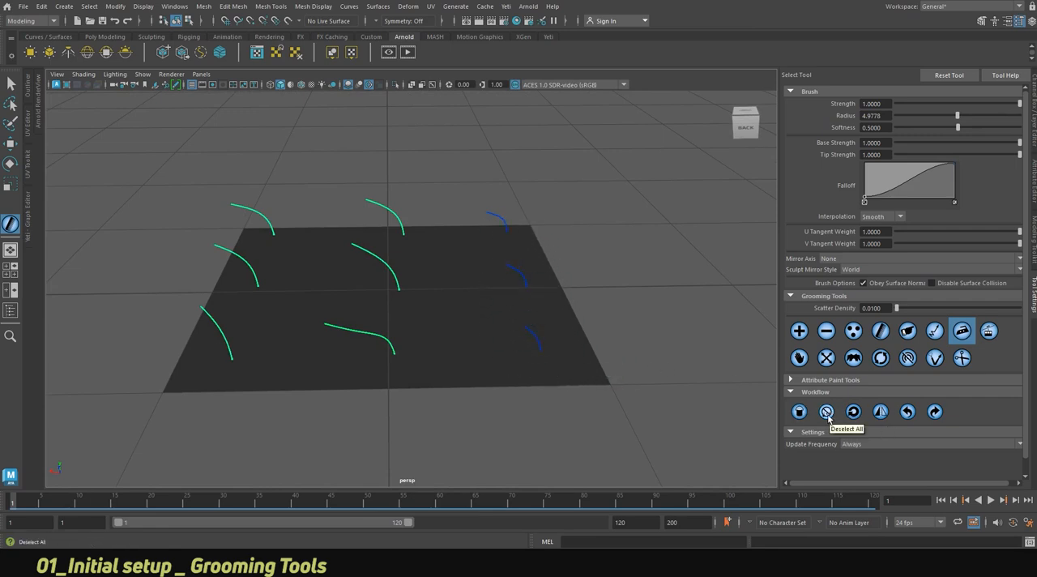
pyautogui.moveTo(542, 357); pyautogui.dragTo(543, 267)
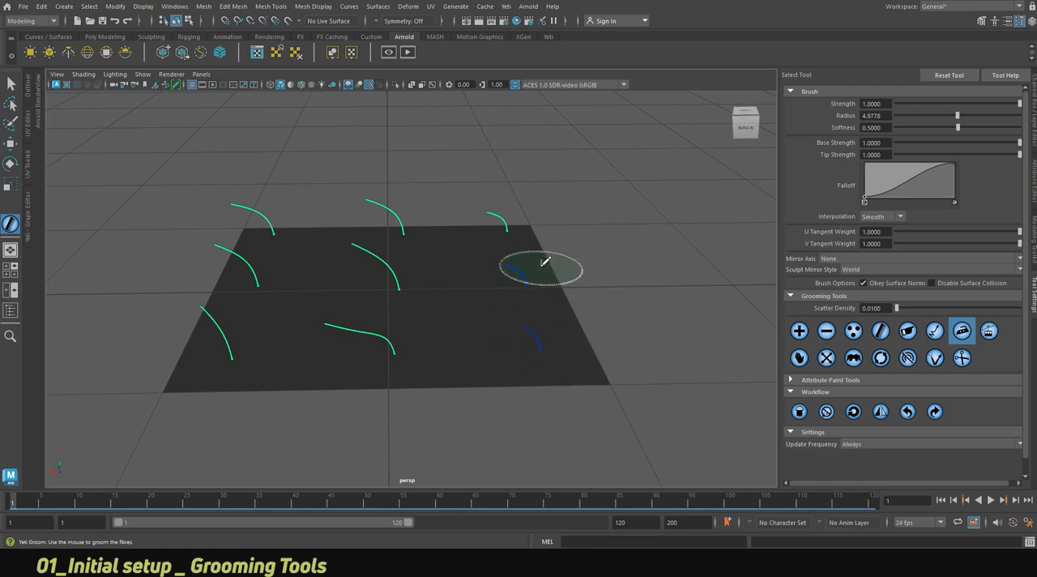
pyautogui.click(854, 413)
pyautogui.click(854, 413)
pyautogui.click(855, 413)
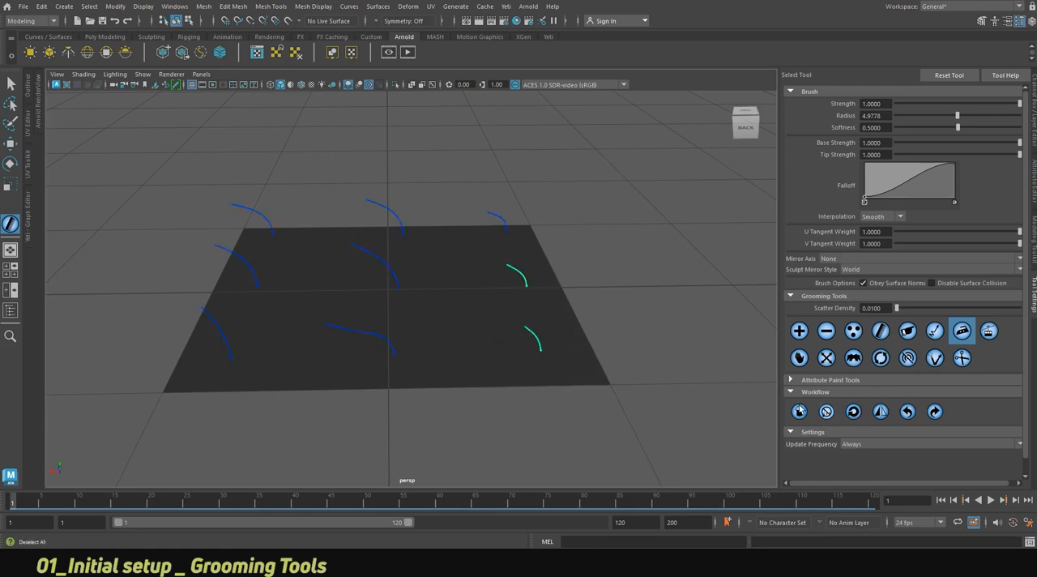
pyautogui.click(639, 362)
# Try mirroring the whole groom across the plane, and undo it.
pyautogui.keyDown('alt'); pyautogui.moveTo(560, 336); pyautogui.dragTo(557, 362); pyautogui.keyUp('alt')
pyautogui.click(880, 413)
pyautogui.click(907, 412)
# Try removing the middle and right strand columns with a radius-10 brush and mirroring the left column, then undo both.
pyautogui.click(826, 331)
pyautogui.moveTo(534, 378)
pyautogui.mouseDown()
pyautogui.moveTo(493, 167)
pyautogui.moveTo(432, 375)
pyautogui.mouseUp()
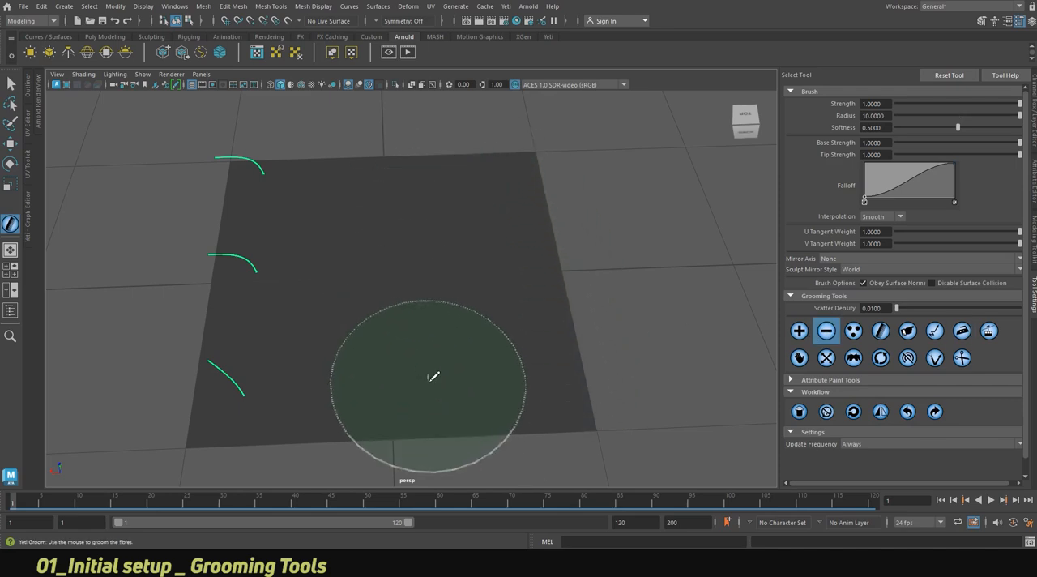
pyautogui.click(908, 412)
pyautogui.keyDown('alt'); pyautogui.moveTo(500, 343); pyautogui.dragTo(491, 307); pyautogui.keyUp('alt')
pyautogui.keyDown('alt'); pyautogui.moveTo(396, 325); pyautogui.dragTo(392, 323, button='right'); pyautogui.keyUp('alt')
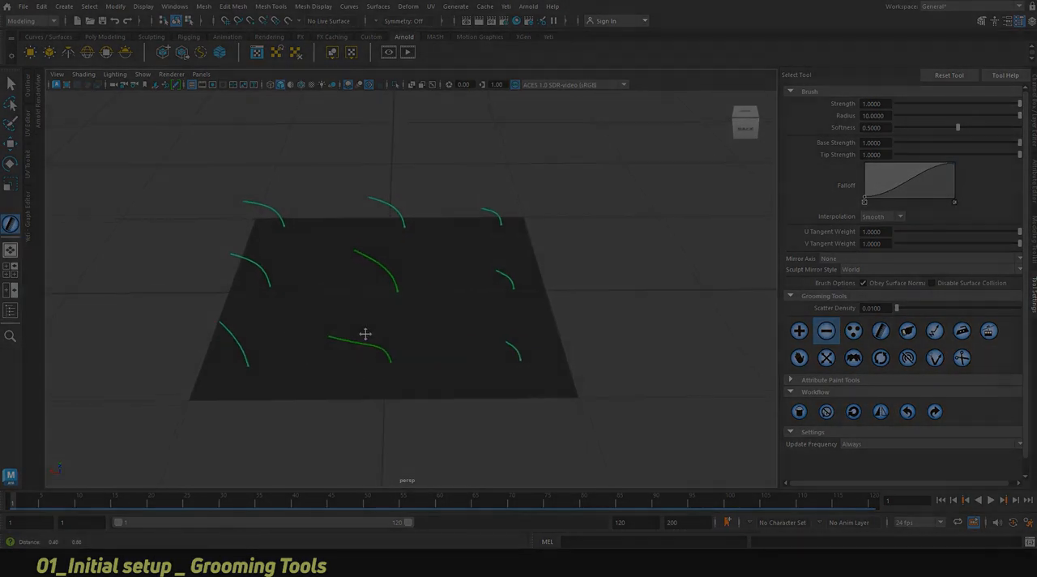